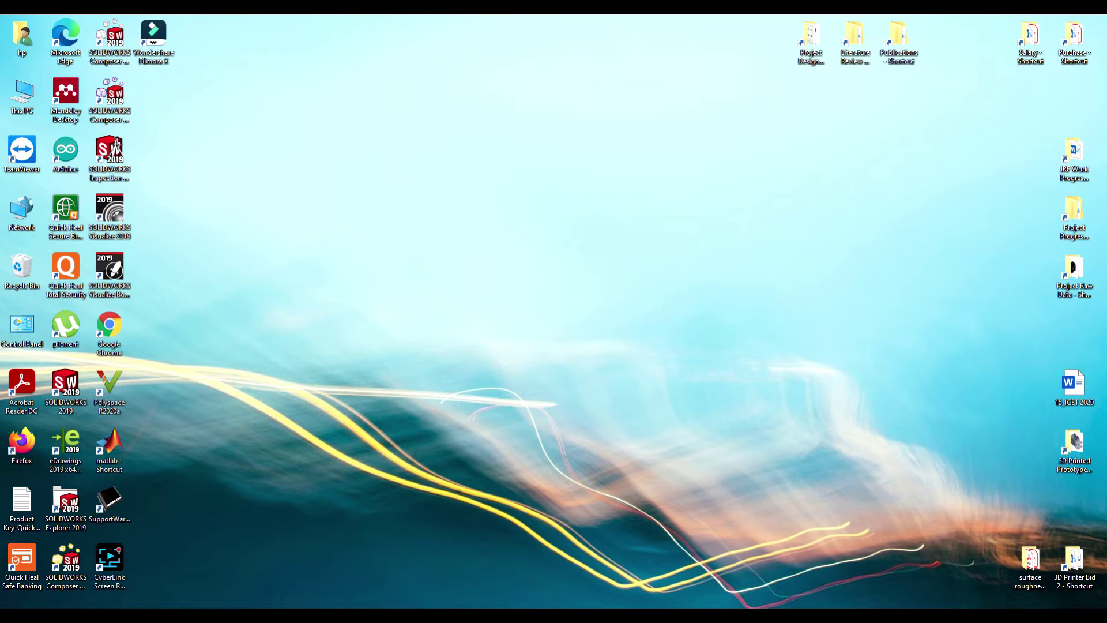
Switch to SOLIDWORKS and create a new part document, allowing the interrupted file copies to continue in the background
{"action": "mouse_move", "coordinate": [523, 616]}
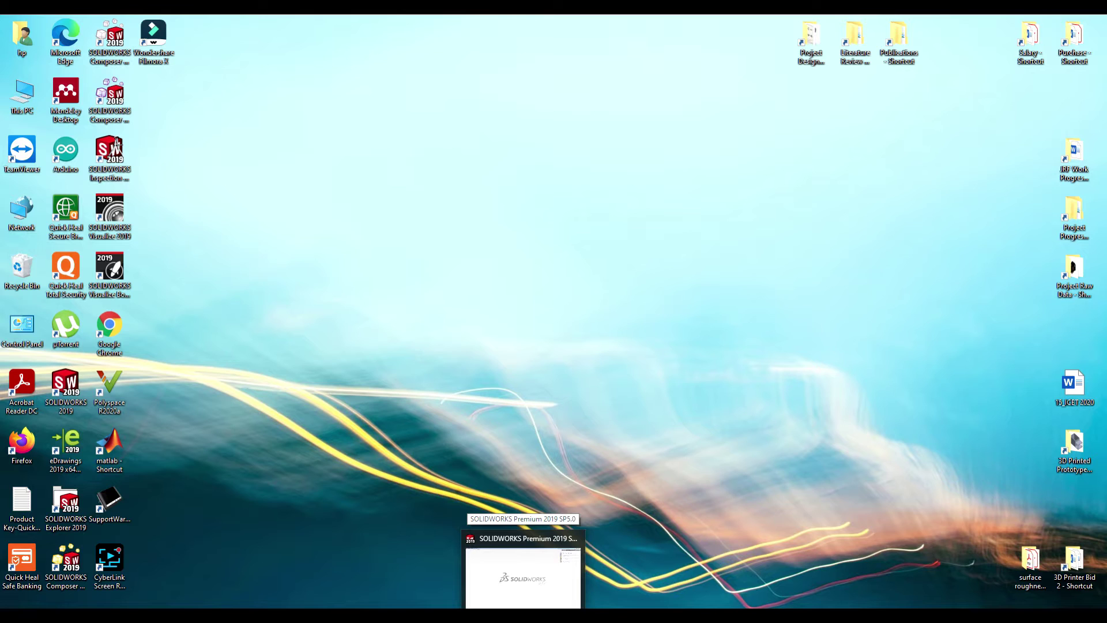
{"action": "left_click", "coordinate": [523, 577]}
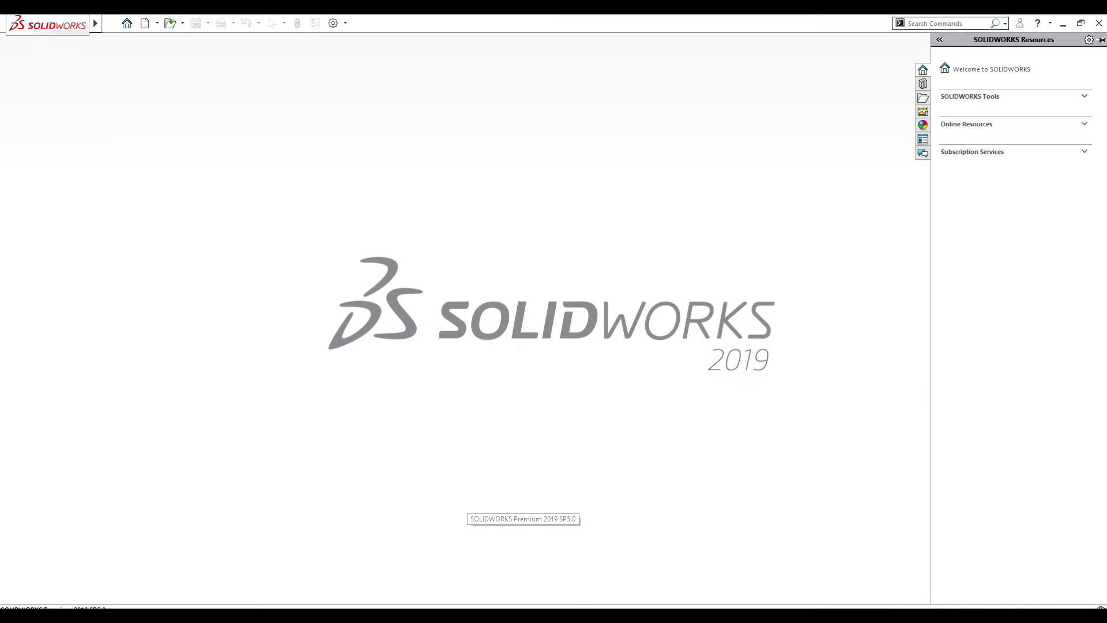
{"action": "left_click", "coordinate": [157, 23]}
{"action": "left_click", "coordinate": [157, 41]}
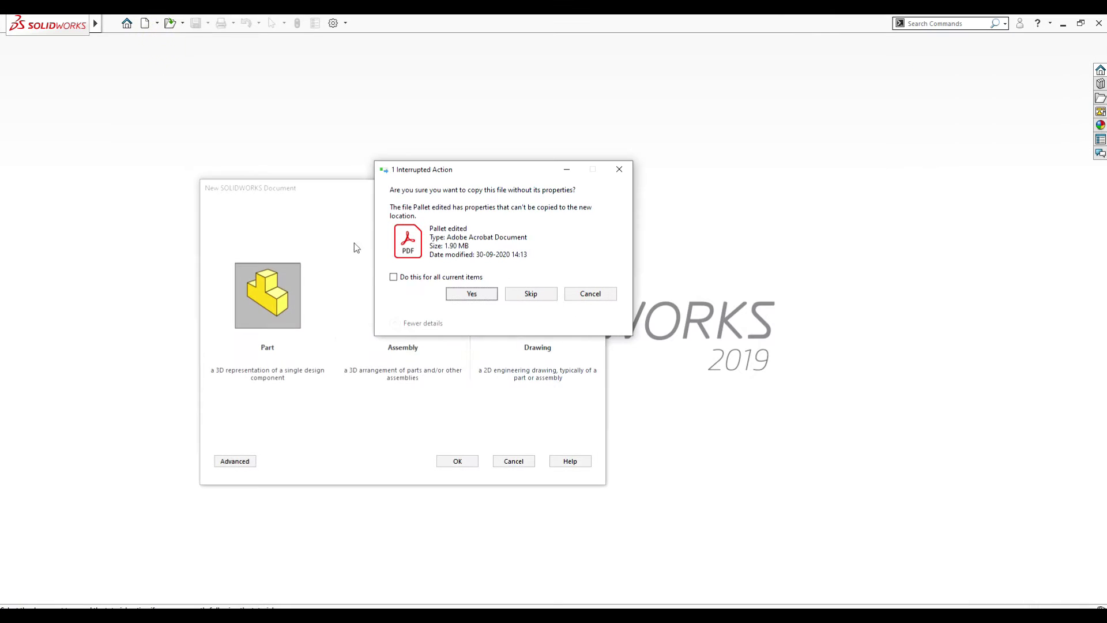
{"action": "left_click", "coordinate": [480, 295]}
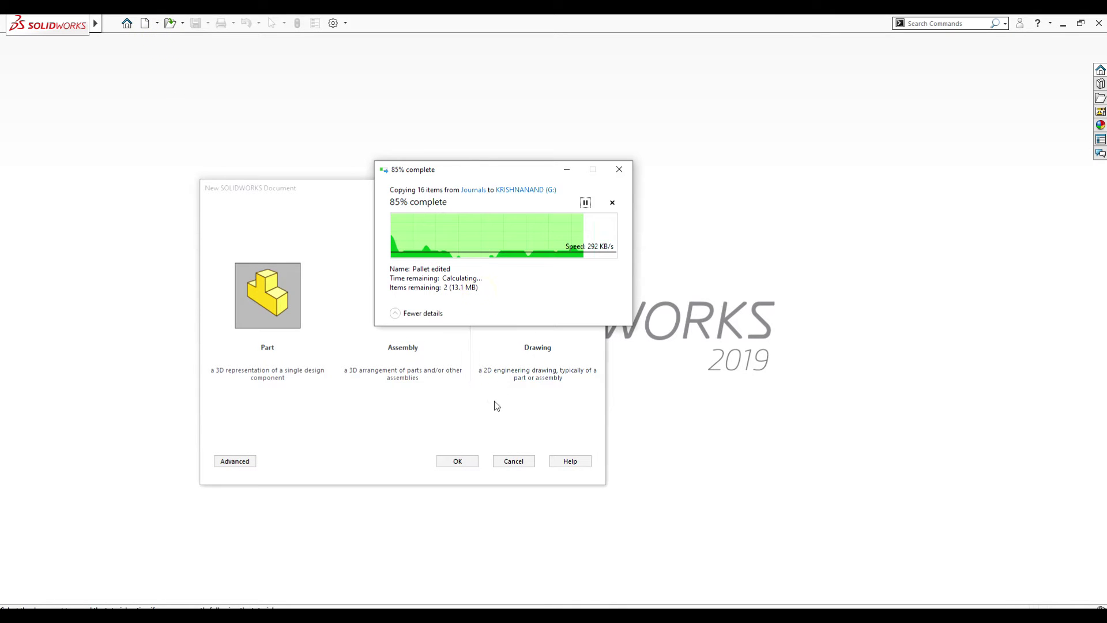
{"action": "left_click", "coordinate": [567, 169]}
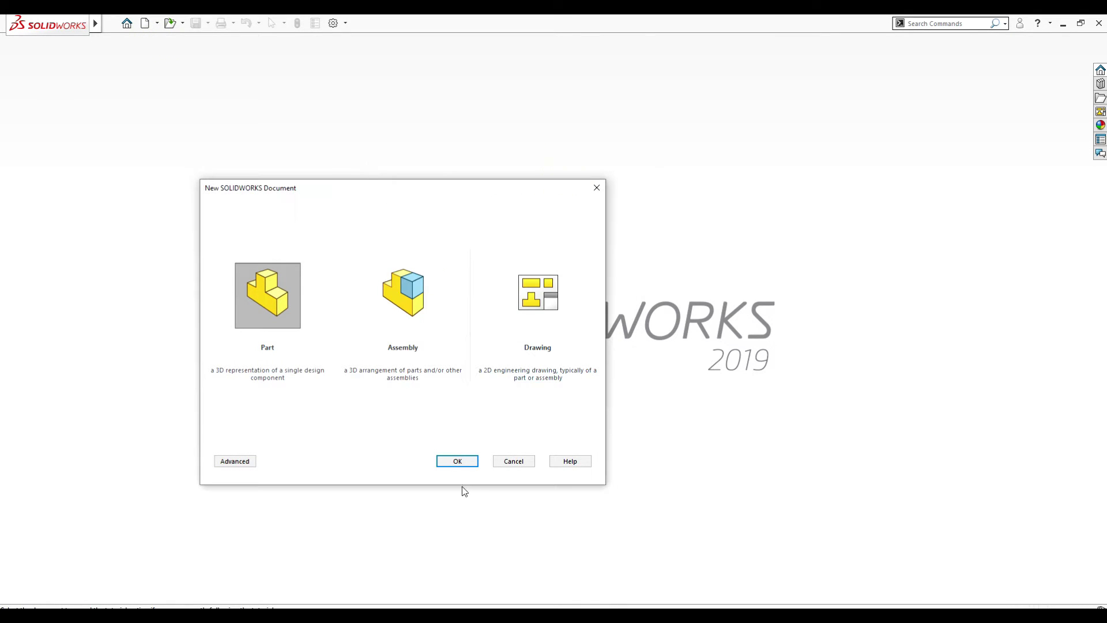
{"action": "left_click", "coordinate": [464, 464]}
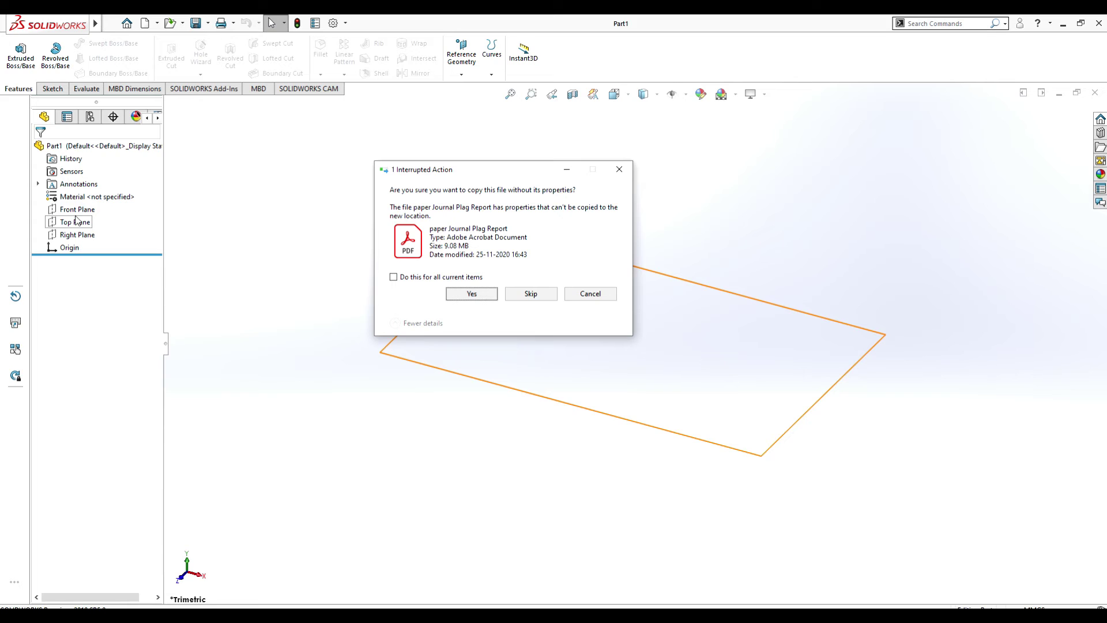
{"action": "left_click", "coordinate": [471, 294]}
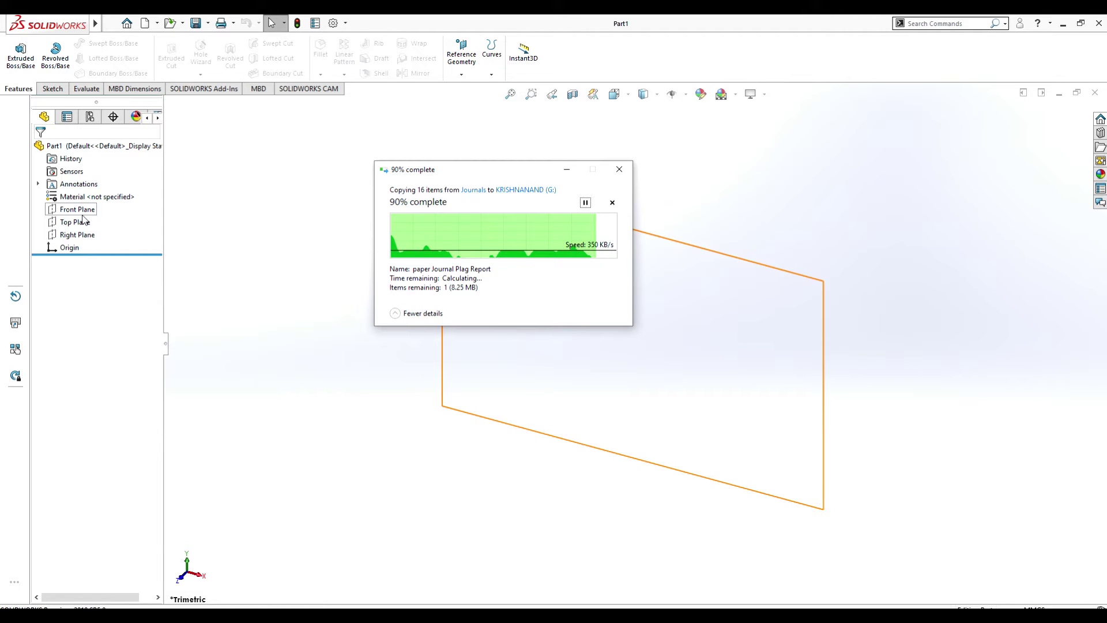
{"action": "left_click", "coordinate": [567, 172]}
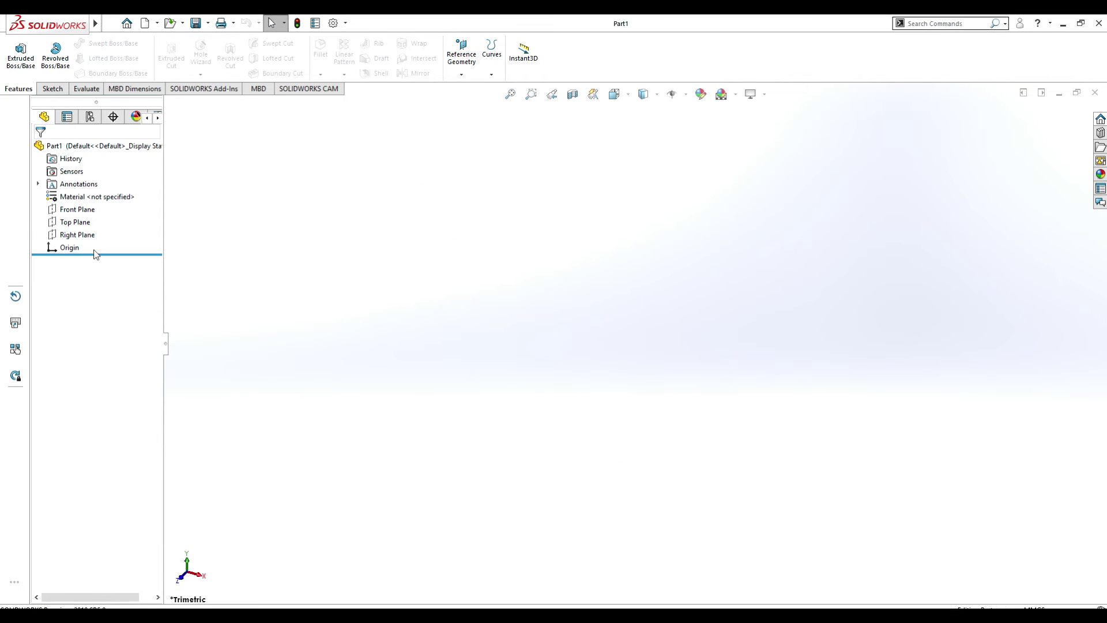
Sketch a circle of about 9 mm radius centred on the origin on the Top Plane
{"action": "left_click", "coordinate": [75, 214]}
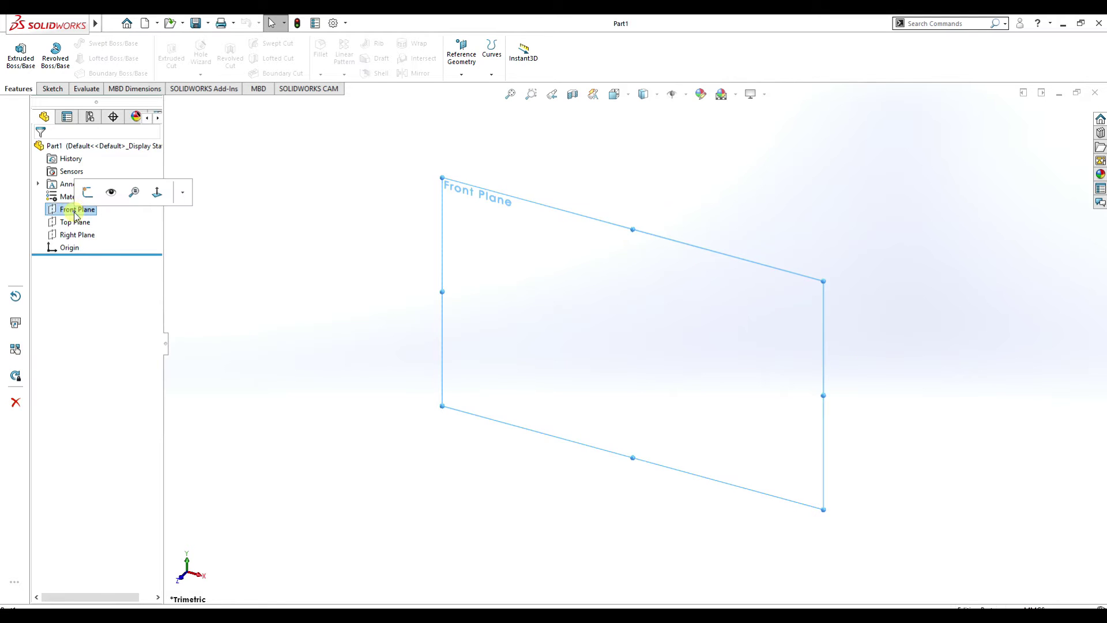
{"action": "left_click", "coordinate": [156, 190]}
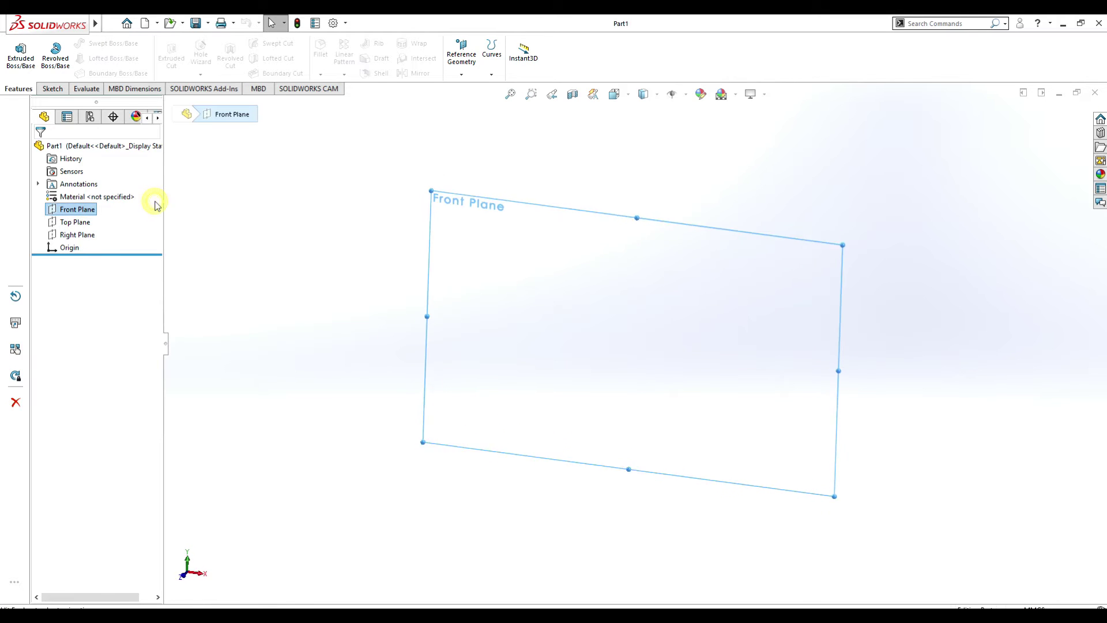
{"action": "left_click", "coordinate": [75, 222]}
{"action": "left_click", "coordinate": [152, 205]}
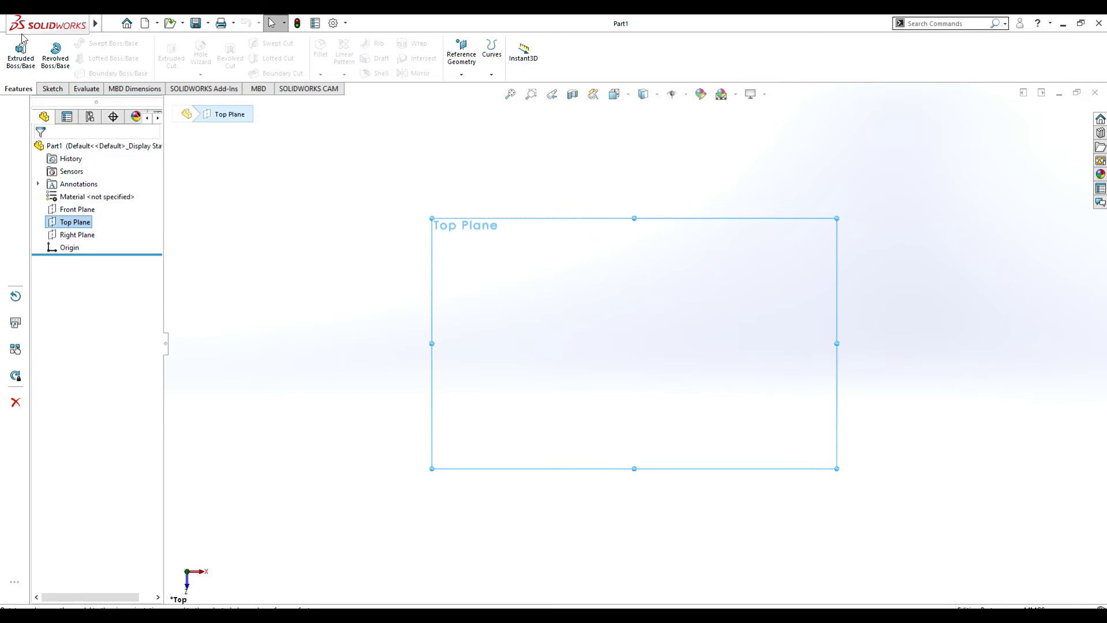
{"action": "left_click", "coordinate": [52, 88]}
{"action": "left_click", "coordinate": [110, 44]}
{"action": "left_click", "coordinate": [120, 58]}
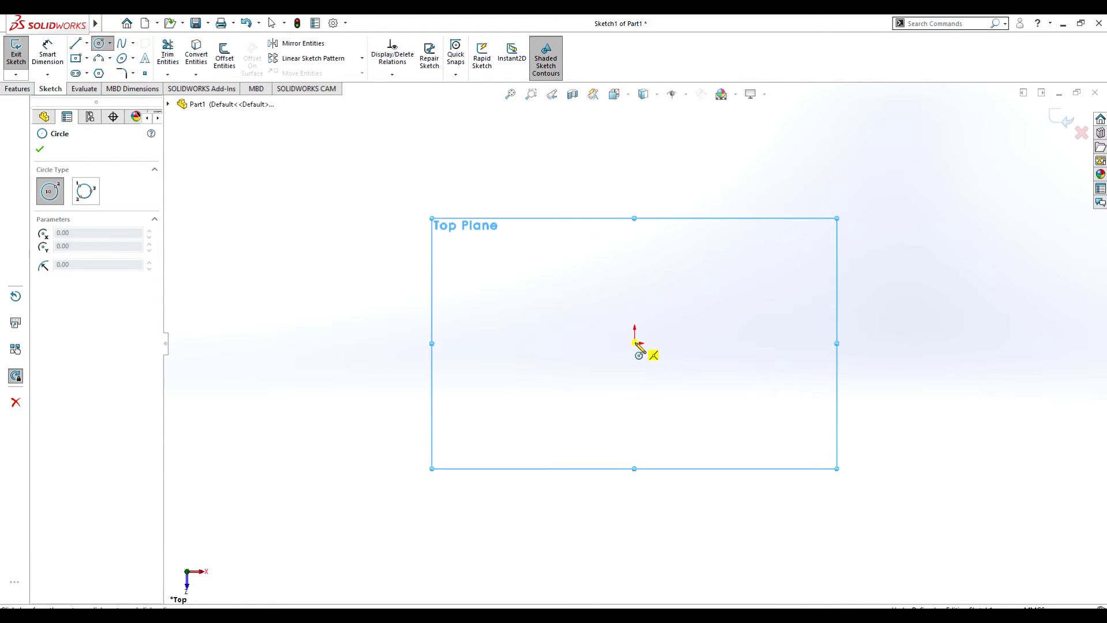
{"action": "left_click", "coordinate": [635, 343]}
{"action": "left_click", "coordinate": [639, 364]}
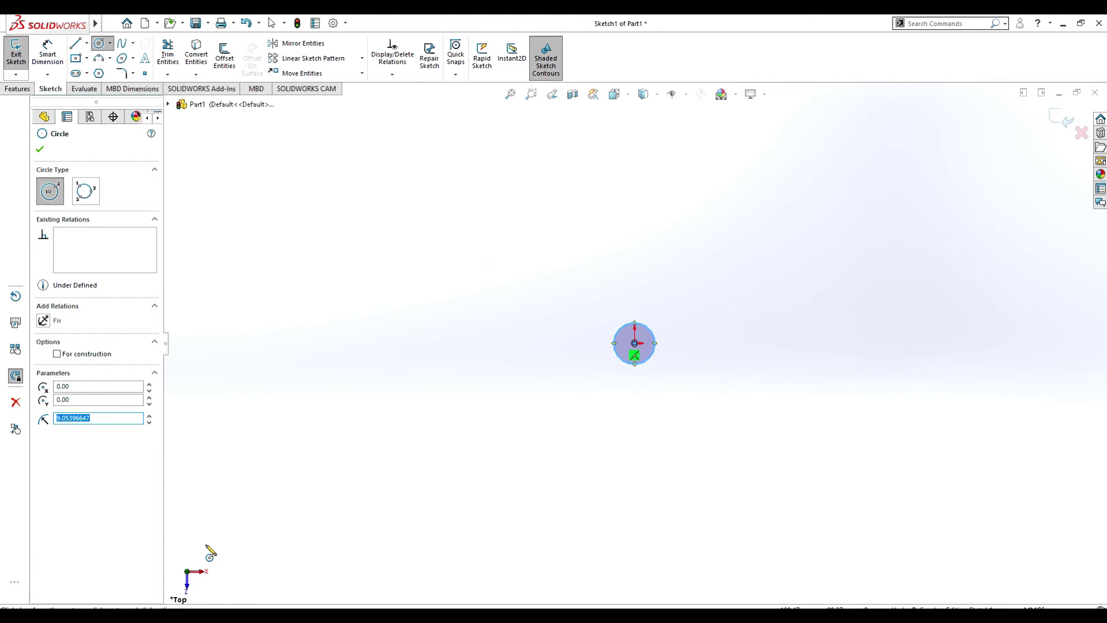
Set the circle's radius to 5 mm and finish the circle
{"action": "type", "text": "10"}
{"action": "key", "text": "Return"}
{"action": "double_click", "coordinate": [105, 418]}
{"action": "type", "text": "5"}
{"action": "key", "text": "Return"}
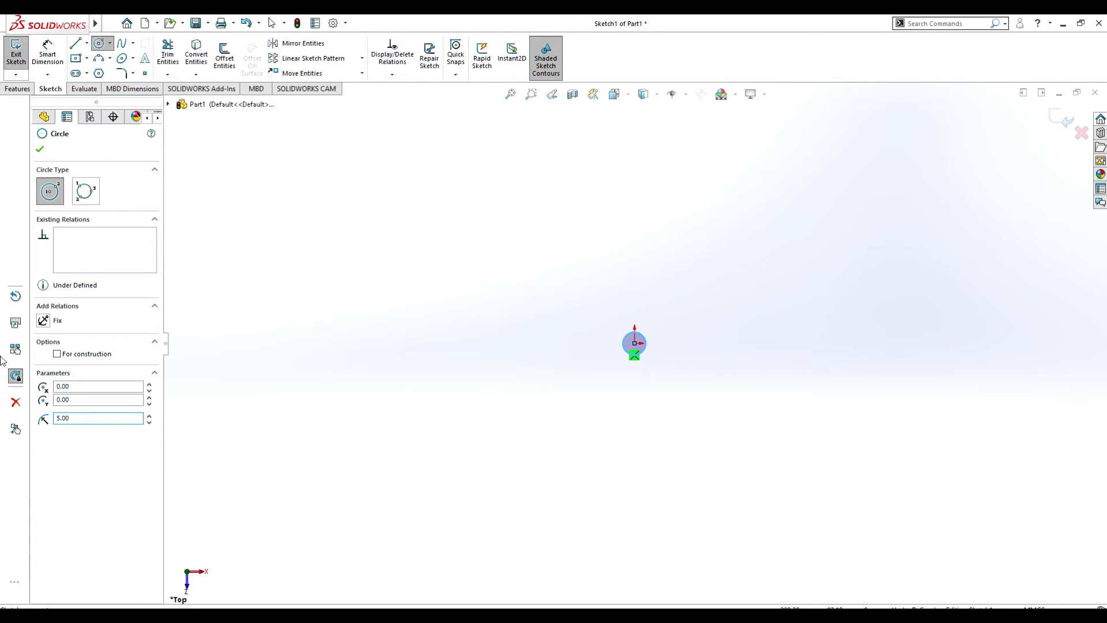
{"action": "left_click", "coordinate": [40, 149]}
Set up a blind boss extrusion of the circle with a depth of 100 mm
{"action": "scroll", "coordinate": [639, 358], "scroll_direction": "down", "scroll_amount": 3}
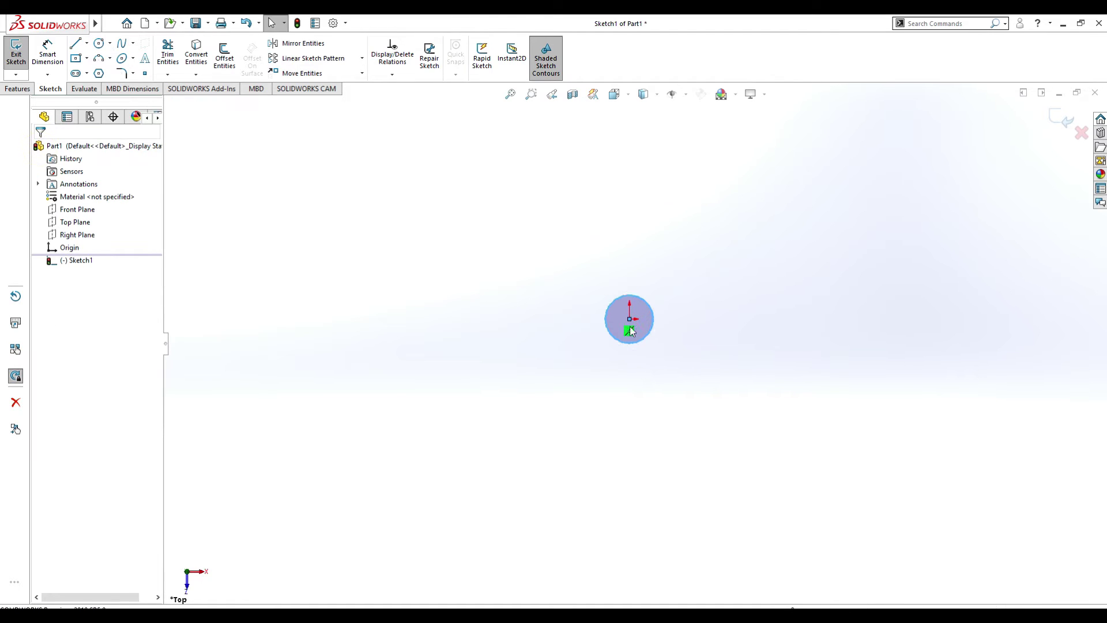
{"action": "scroll", "coordinate": [630, 331], "scroll_direction": "down", "scroll_amount": 2}
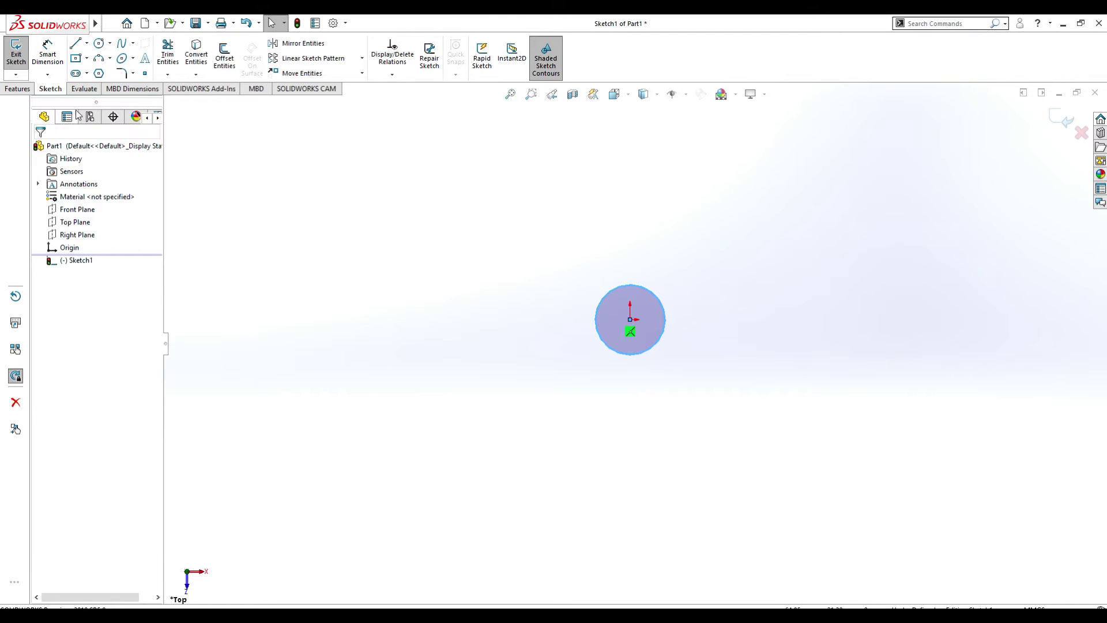
{"action": "left_click", "coordinate": [19, 89]}
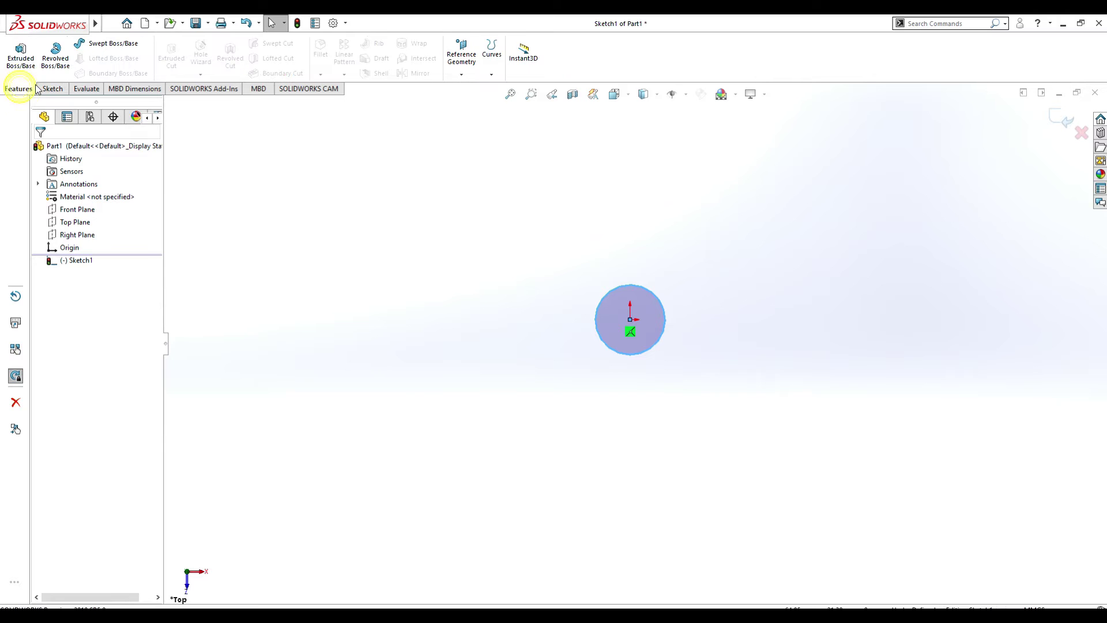
{"action": "left_click", "coordinate": [21, 54]}
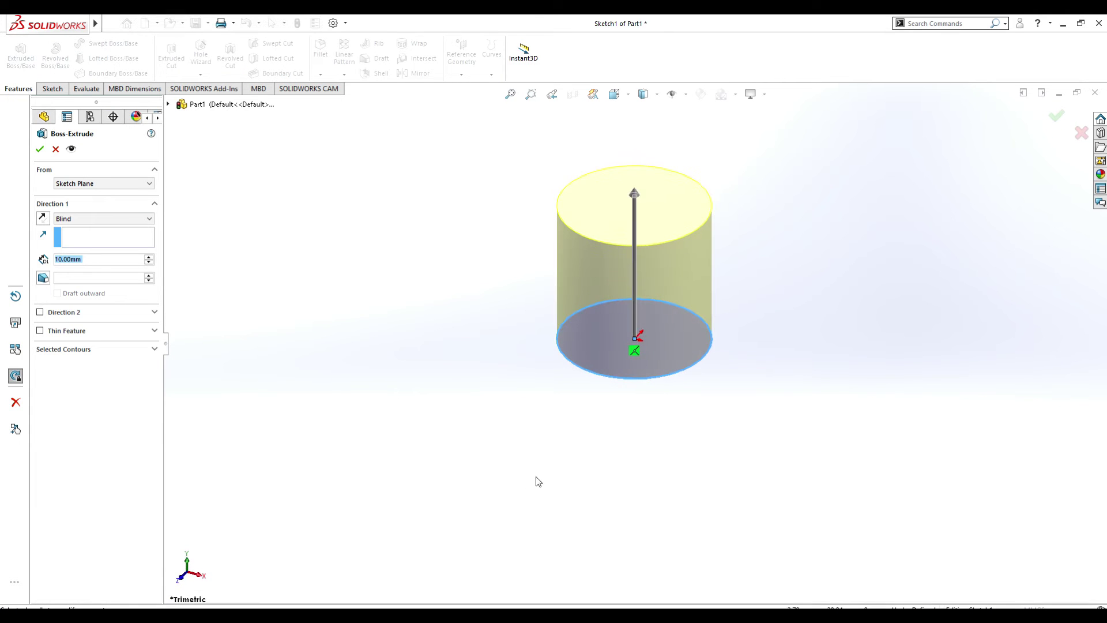
{"action": "left_click", "coordinate": [95, 259]}
{"action": "key", "text": "ctrl+a"}
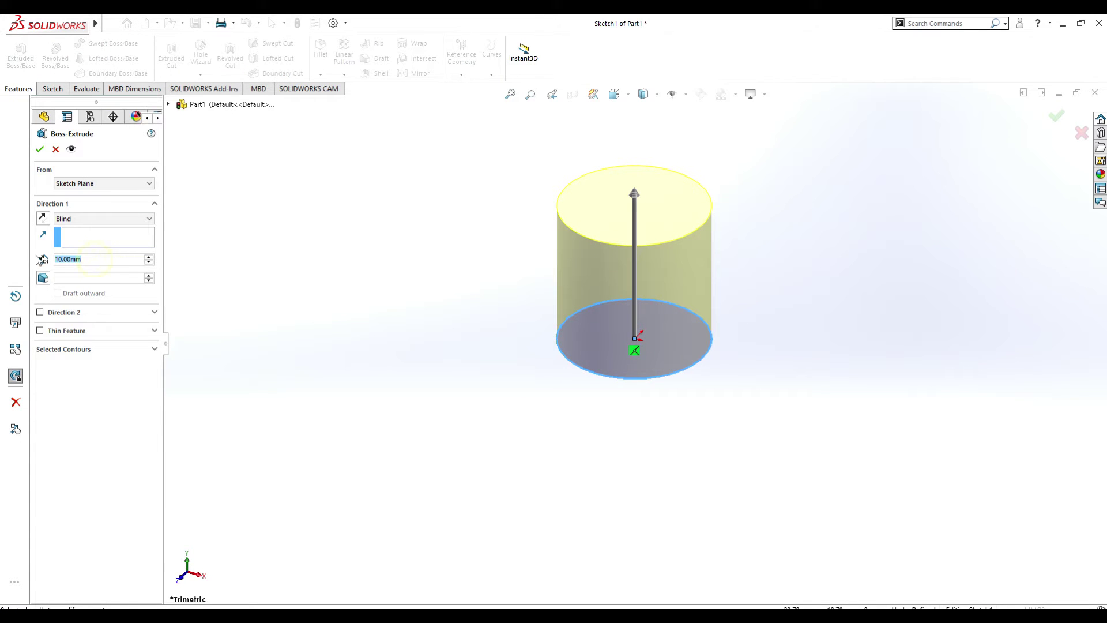
{"action": "type", "text": "100"}
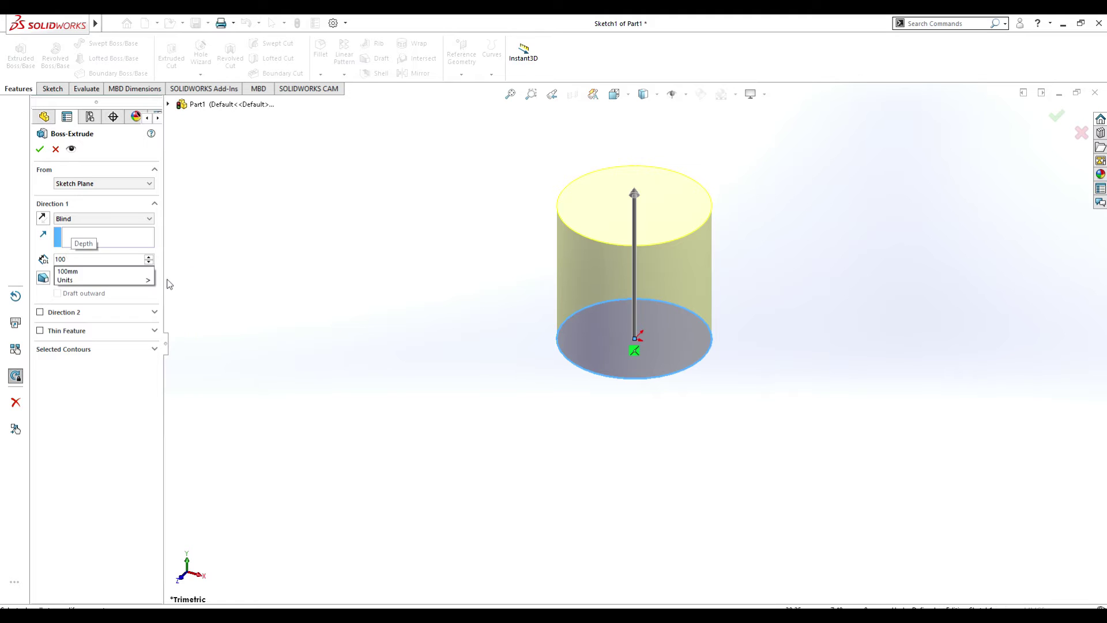
{"action": "key", "text": "Return"}
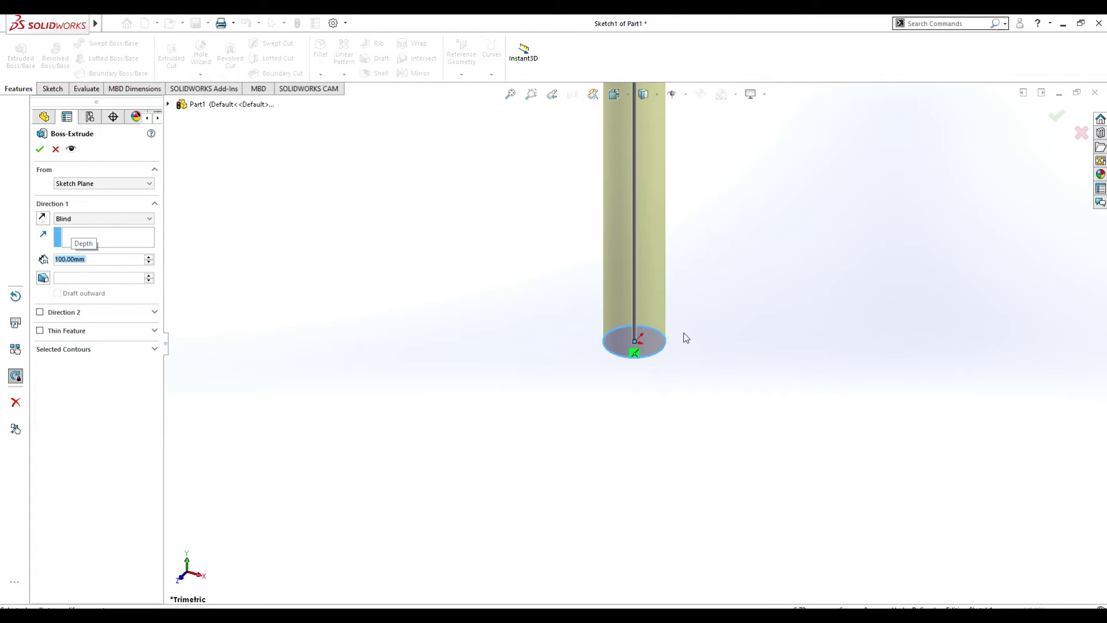
Set the extrusion depth to 50 mm and complete the cylinder
{"action": "scroll", "coordinate": [684, 333], "scroll_direction": "up", "scroll_amount": 5}
{"action": "scroll", "coordinate": [668, 263], "scroll_direction": "down", "scroll_amount": 3}
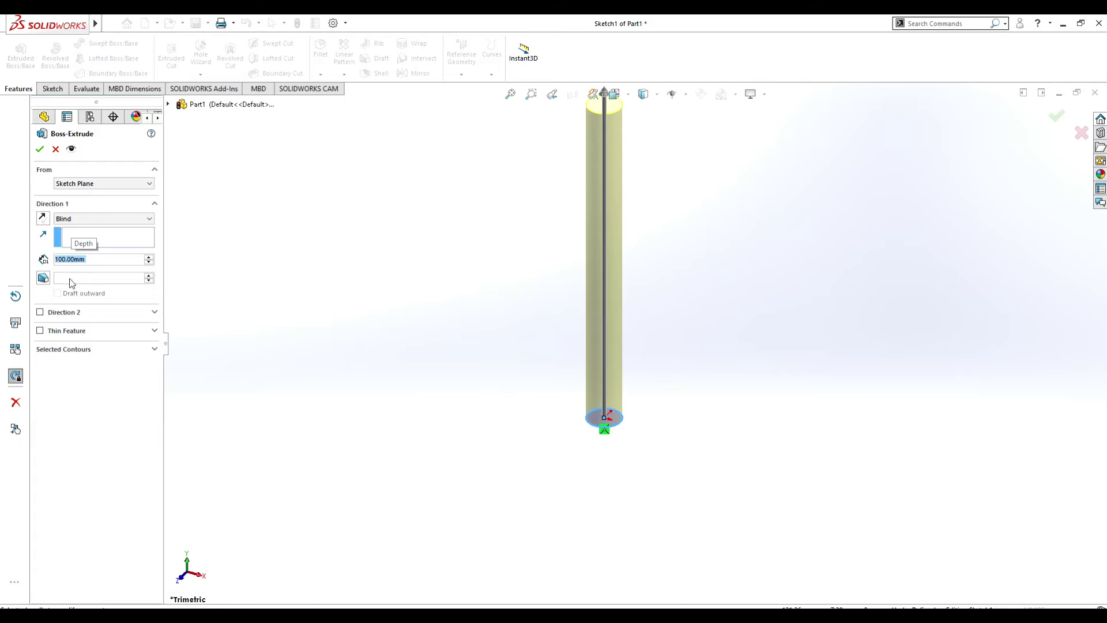
{"action": "type", "text": "50"}
{"action": "key", "text": "Return"}
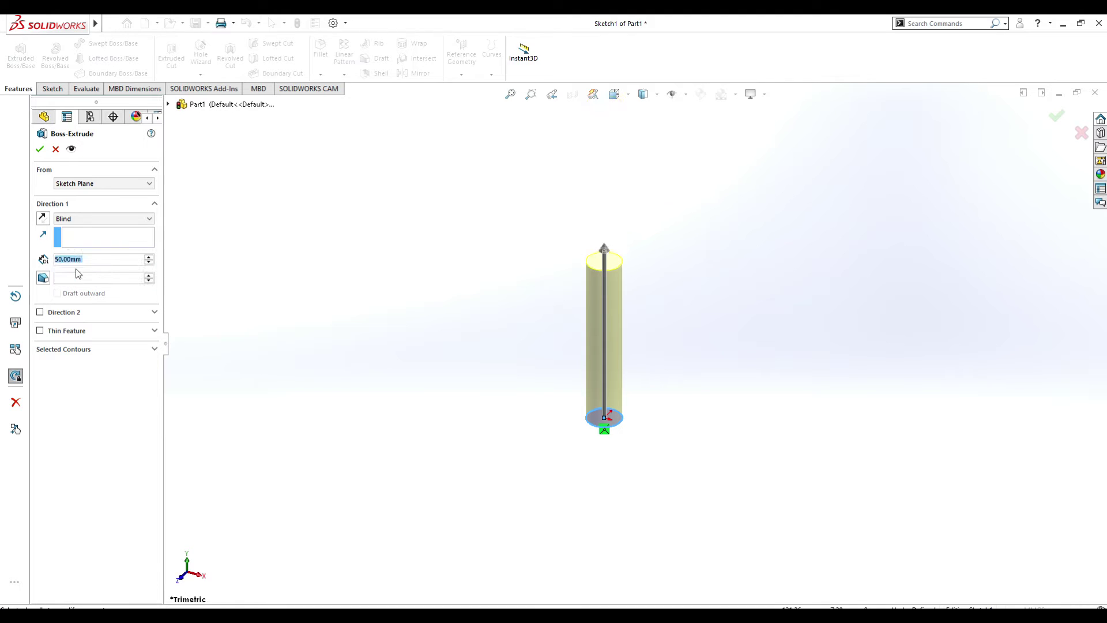
{"action": "left_click", "coordinate": [40, 149]}
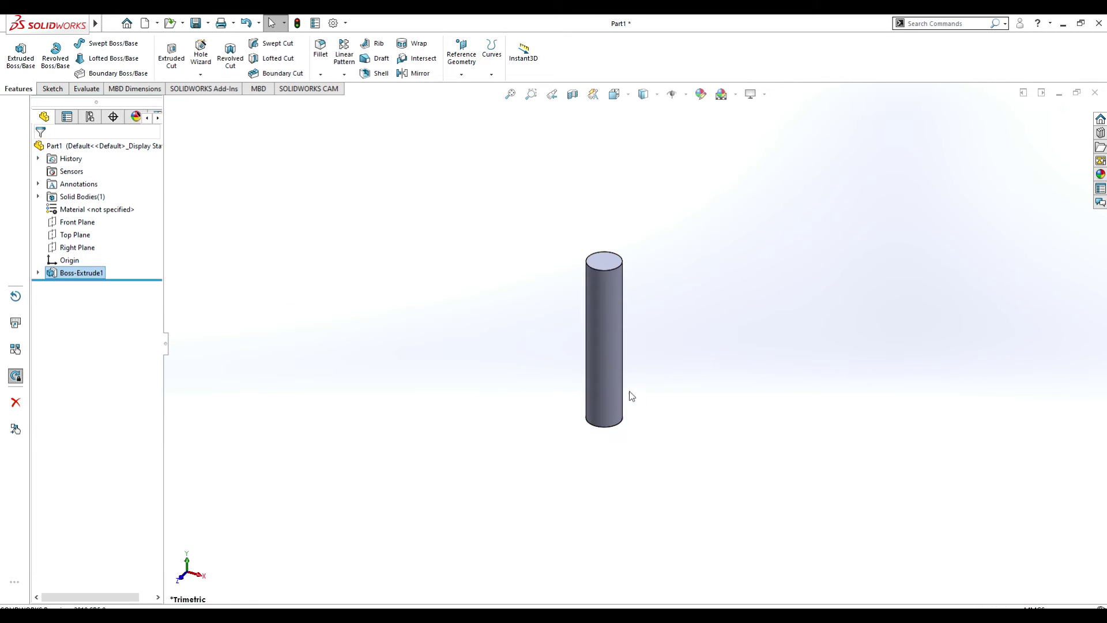
Examine the cylinder from several angles and view its upper end face straight on
{"action": "scroll", "coordinate": [634, 369], "scroll_direction": "down", "scroll_amount": 4}
{"action": "middle_click_drag", "start_coordinate": [638, 354], "coordinate": [658, 385]}
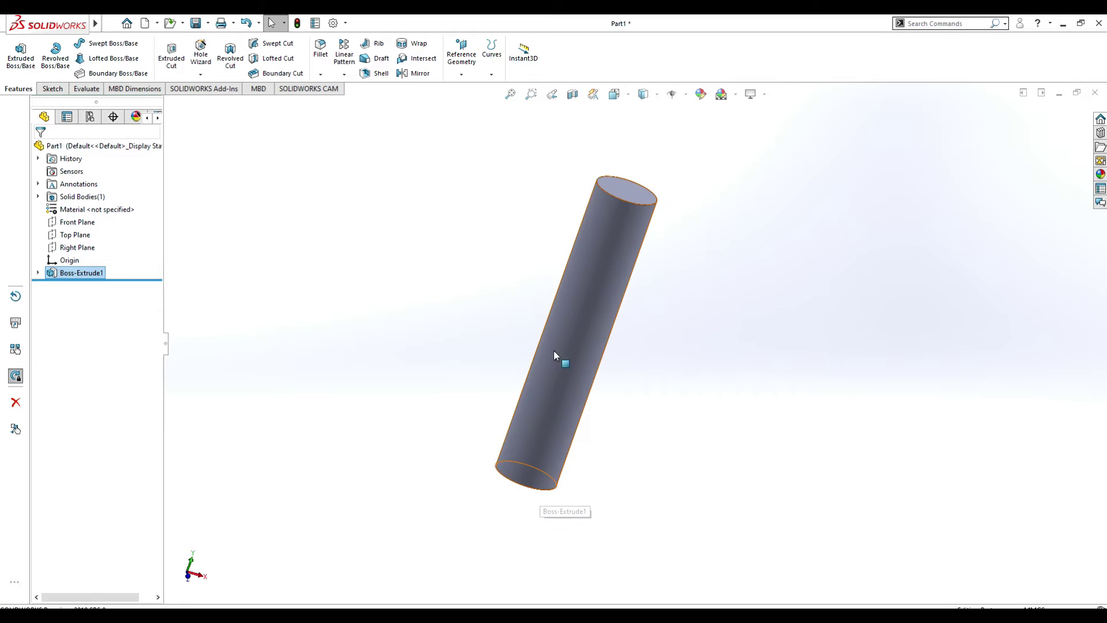
{"action": "middle_click_drag", "start_coordinate": [584, 225], "coordinate": [640, 375]}
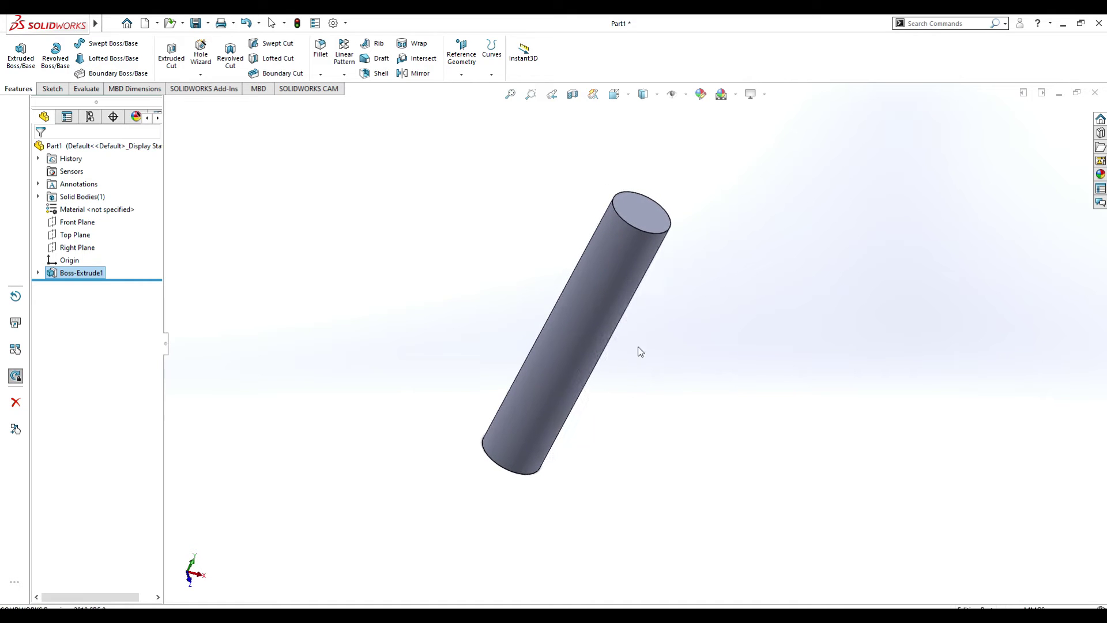
{"action": "left_click", "coordinate": [644, 212]}
{"action": "middle_click_drag", "start_coordinate": [646, 215], "coordinate": [868, 218]}
{"action": "left_click", "coordinate": [867, 218]}
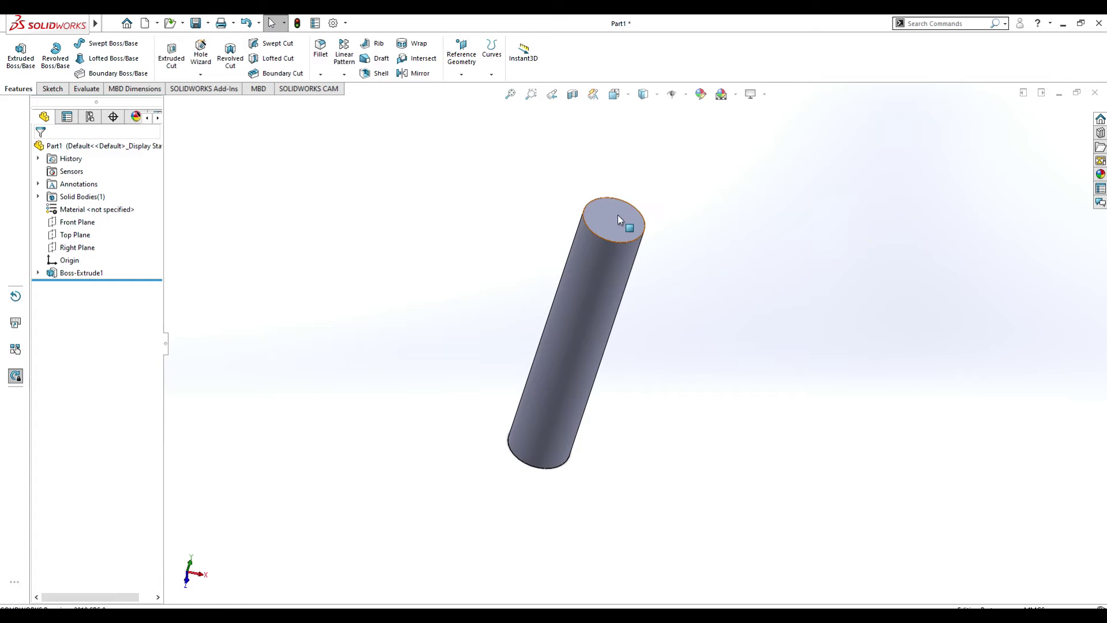
{"action": "left_click", "coordinate": [631, 228]}
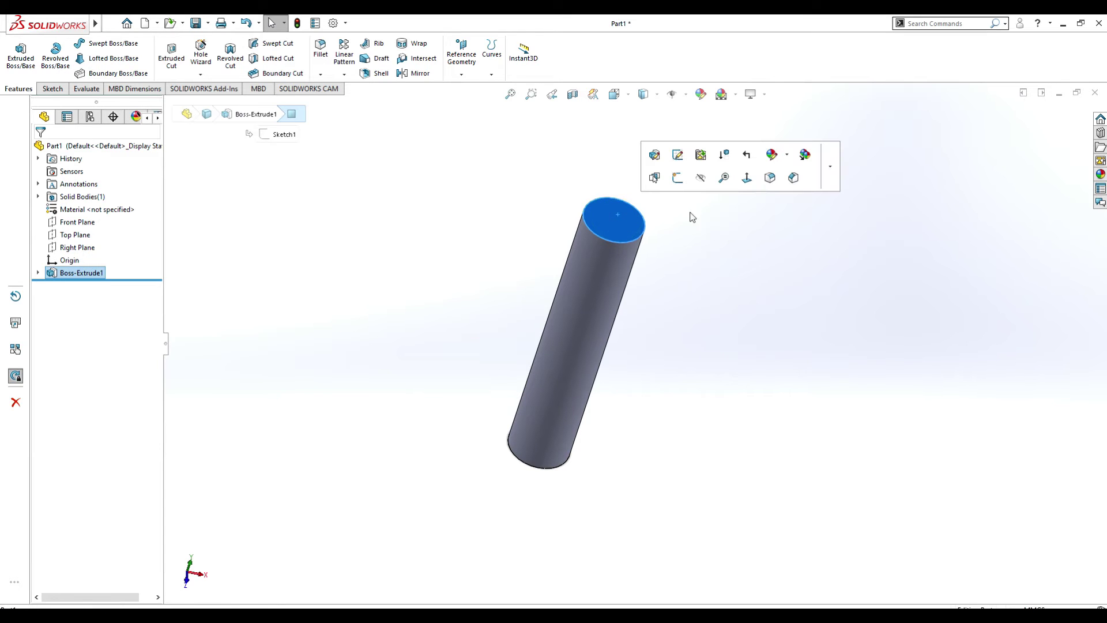
{"action": "left_click", "coordinate": [746, 181]}
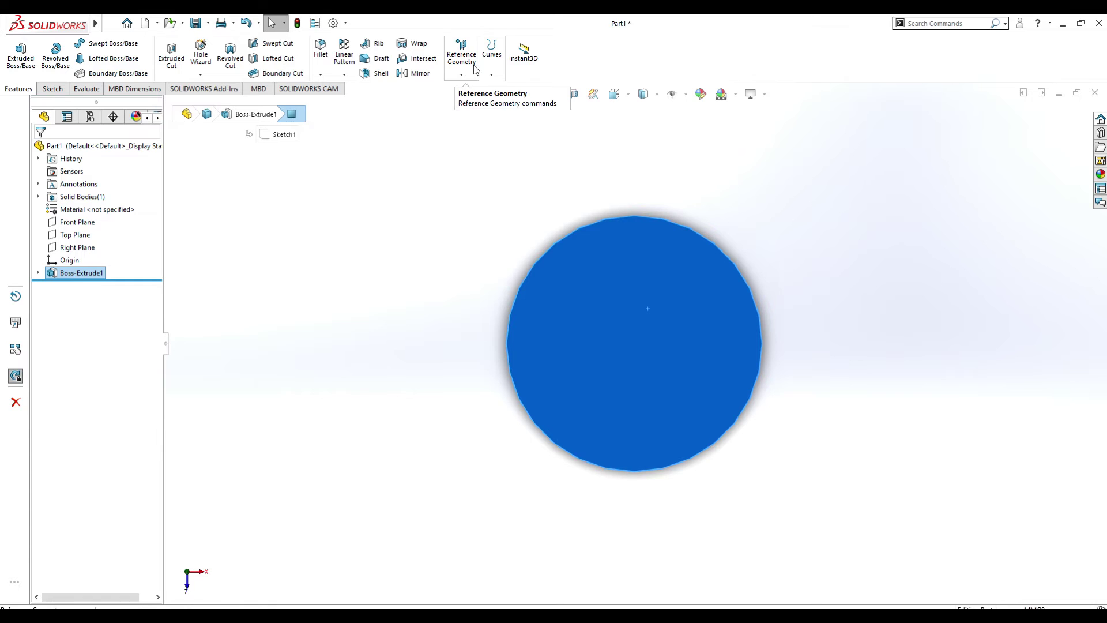
{"action": "left_click", "coordinate": [461, 76]}
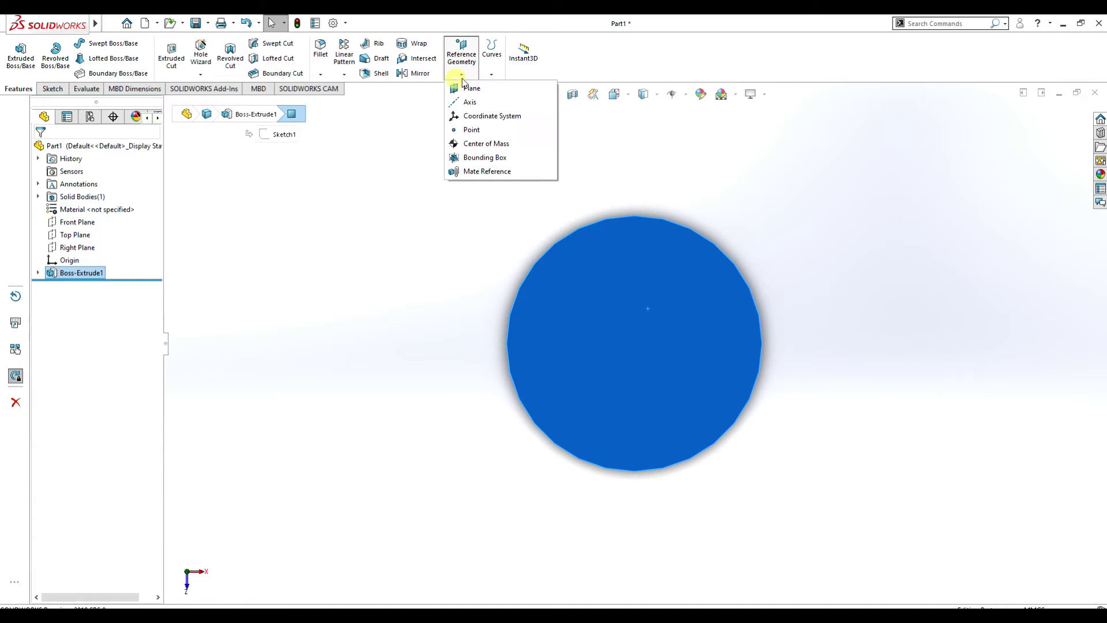
{"action": "left_click", "coordinate": [499, 75]}
{"action": "left_click", "coordinate": [495, 75]}
{"action": "left_click", "coordinate": [493, 75]}
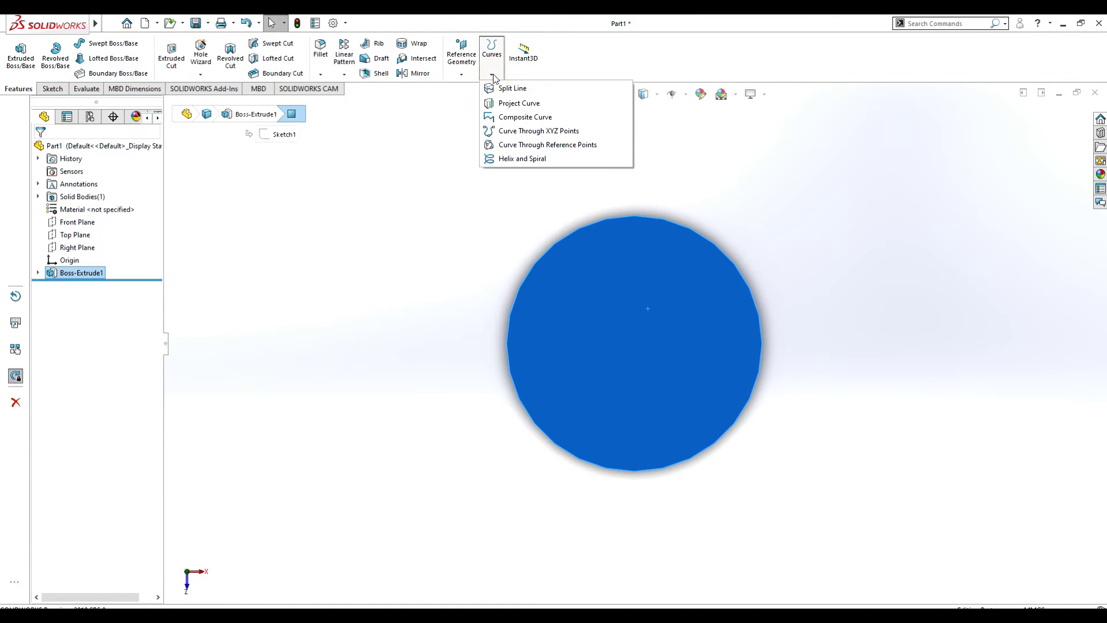
{"action": "left_click", "coordinate": [522, 159]}
{"action": "left_click", "coordinate": [514, 157]}
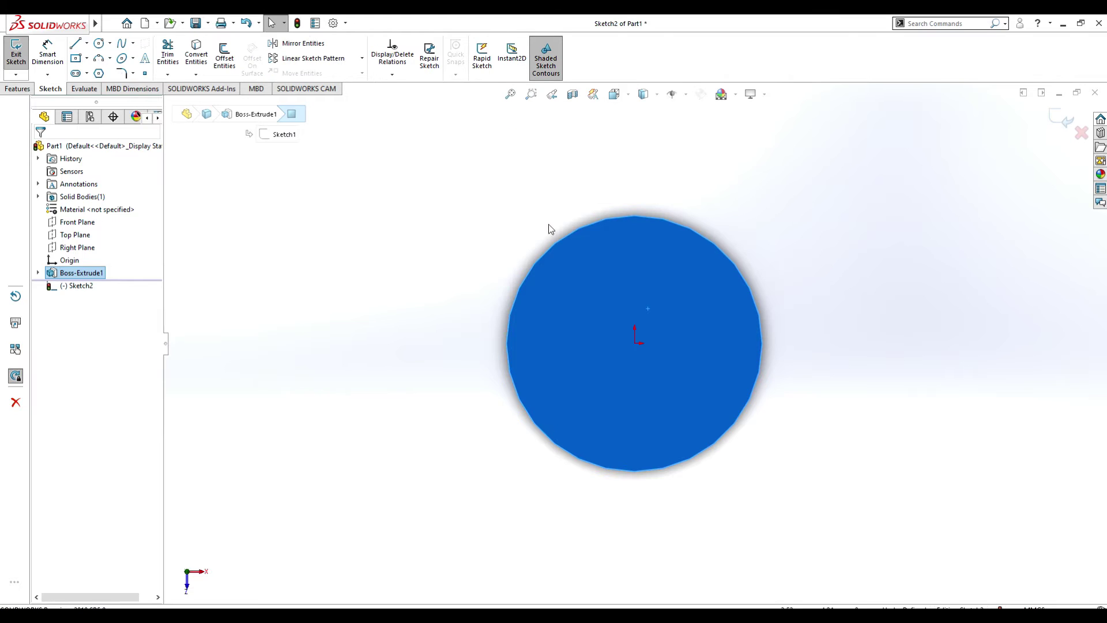
{"action": "middle_click_drag", "start_coordinate": [579, 291], "coordinate": [627, 255]}
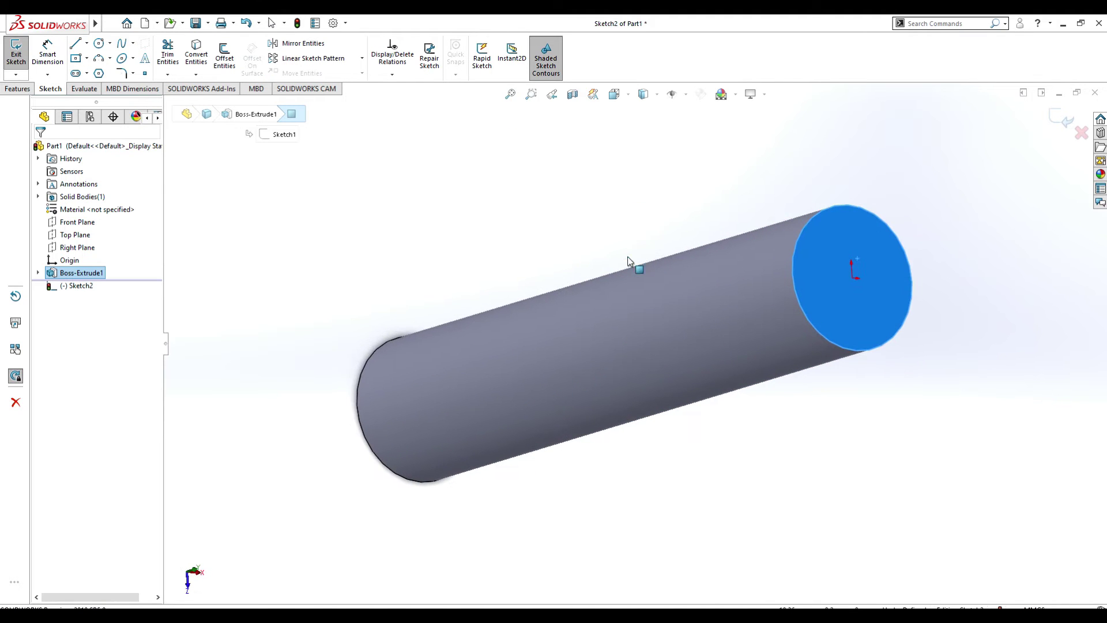
{"action": "left_click", "coordinate": [803, 294]}
{"action": "left_click", "coordinate": [799, 299]}
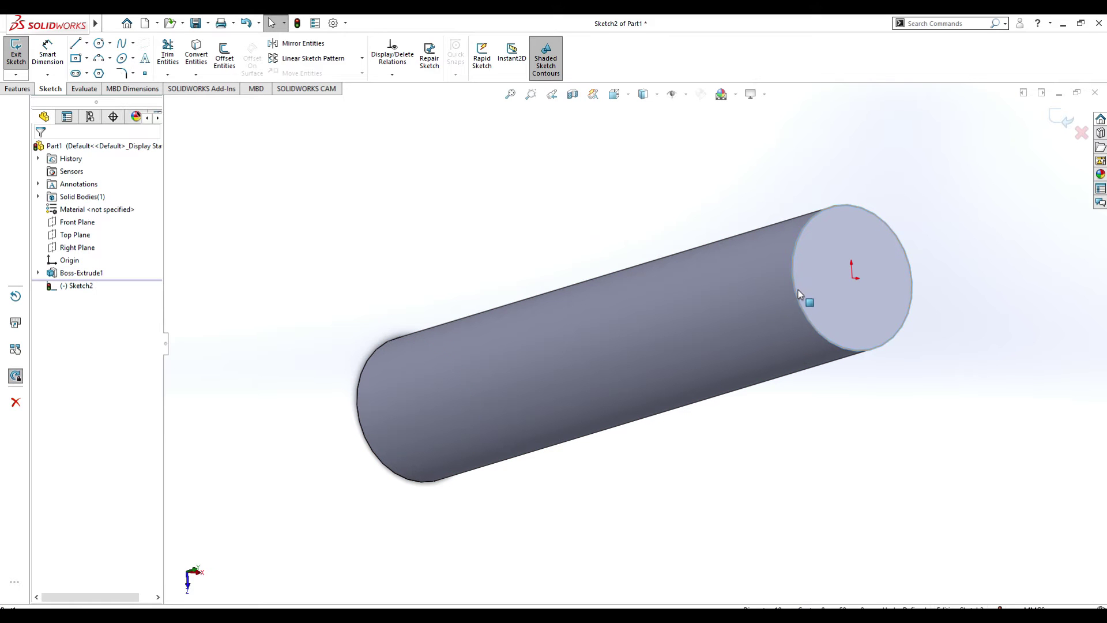
{"action": "left_click", "coordinate": [1062, 120]}
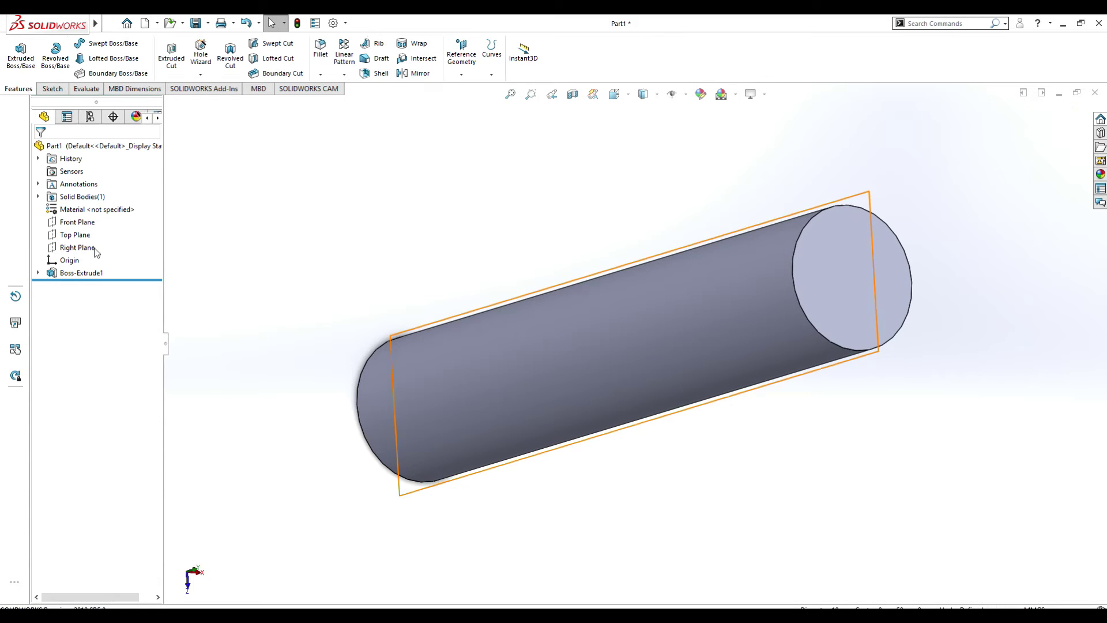
Sketch a 5 mm radius circle centred on the origin of the cylinder's end face, matching its edge, and exit the sketch
{"action": "left_click", "coordinate": [830, 254]}
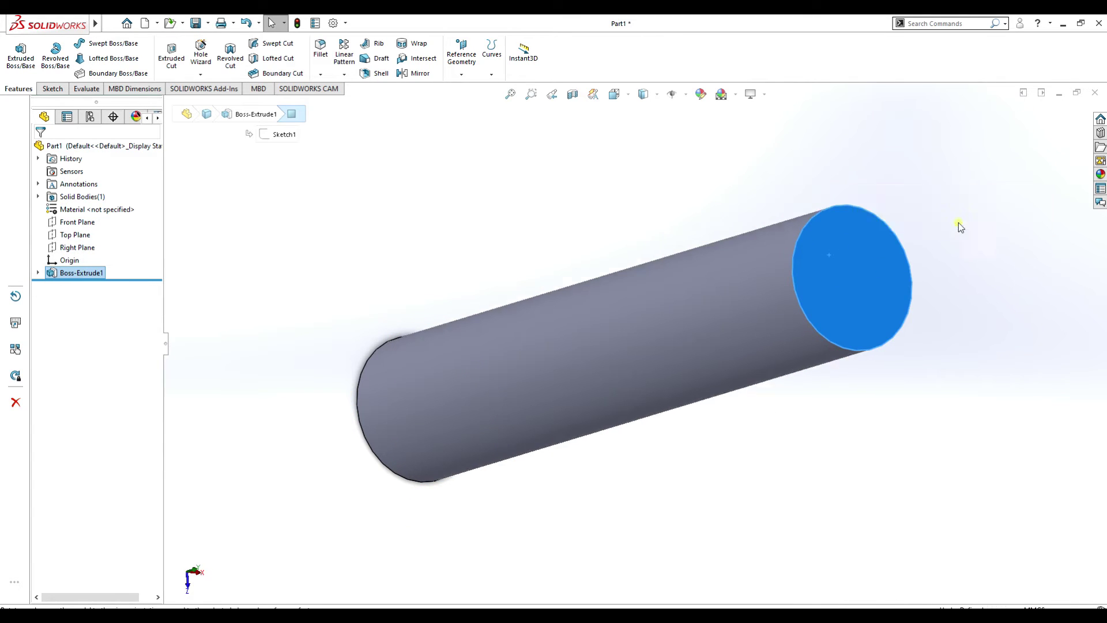
{"action": "left_click", "coordinate": [957, 218]}
{"action": "left_click", "coordinate": [52, 89]}
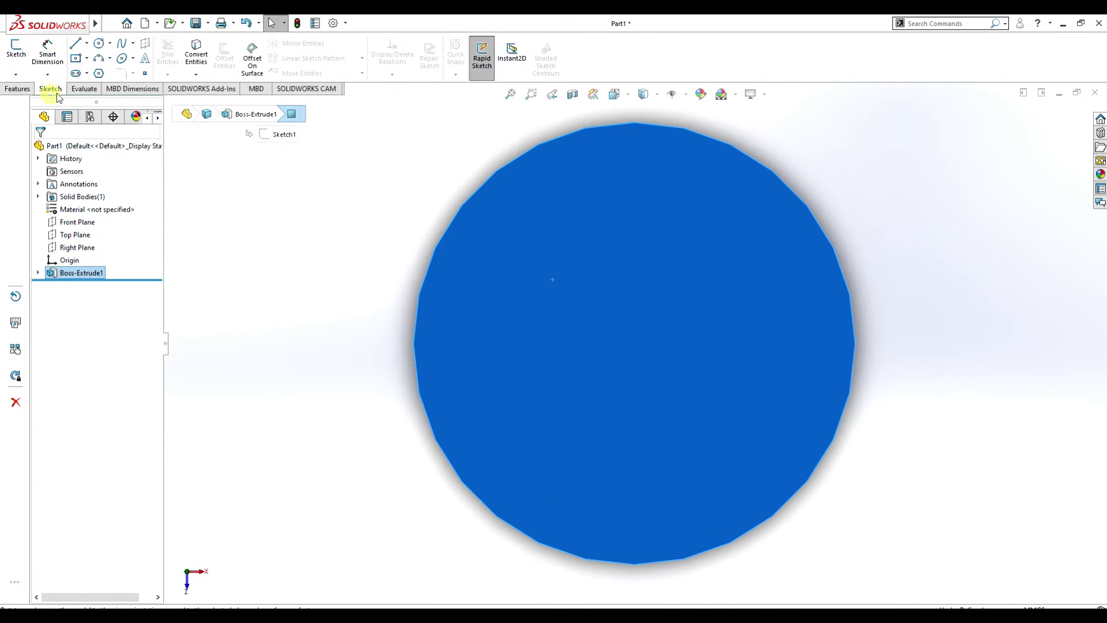
{"action": "left_click", "coordinate": [110, 44]}
{"action": "left_click", "coordinate": [120, 58]}
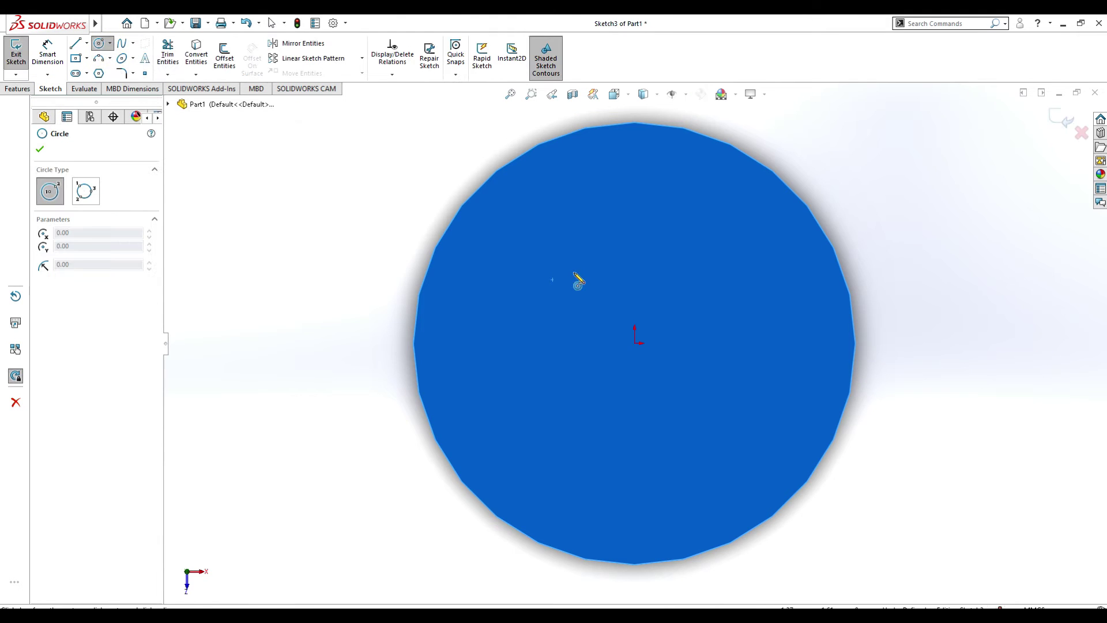
{"action": "left_click", "coordinate": [634, 344]}
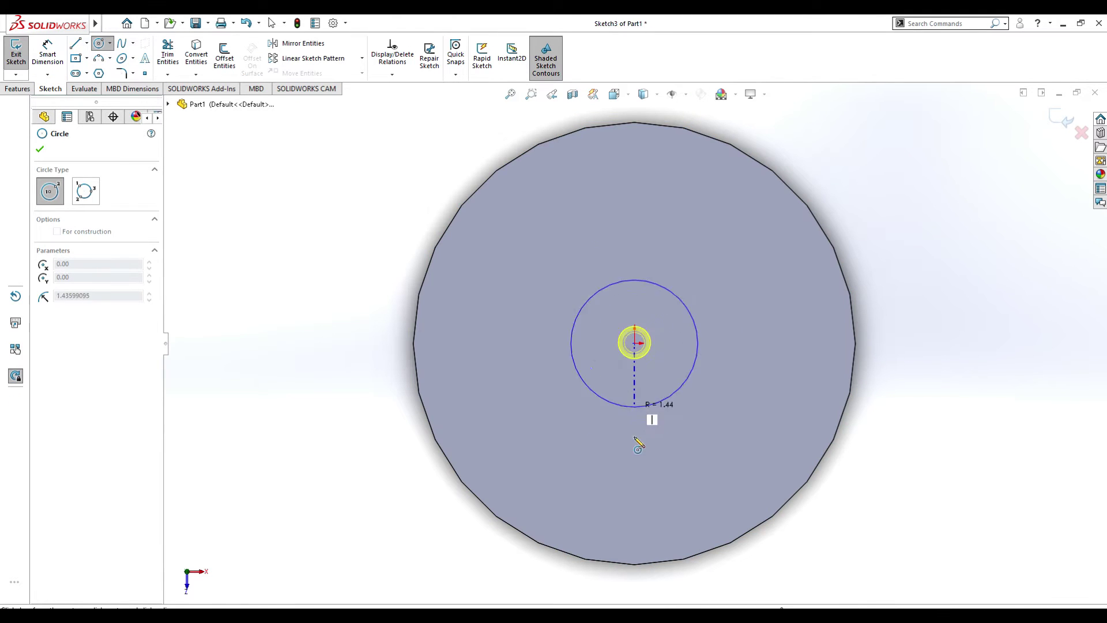
{"action": "left_click", "coordinate": [627, 566]}
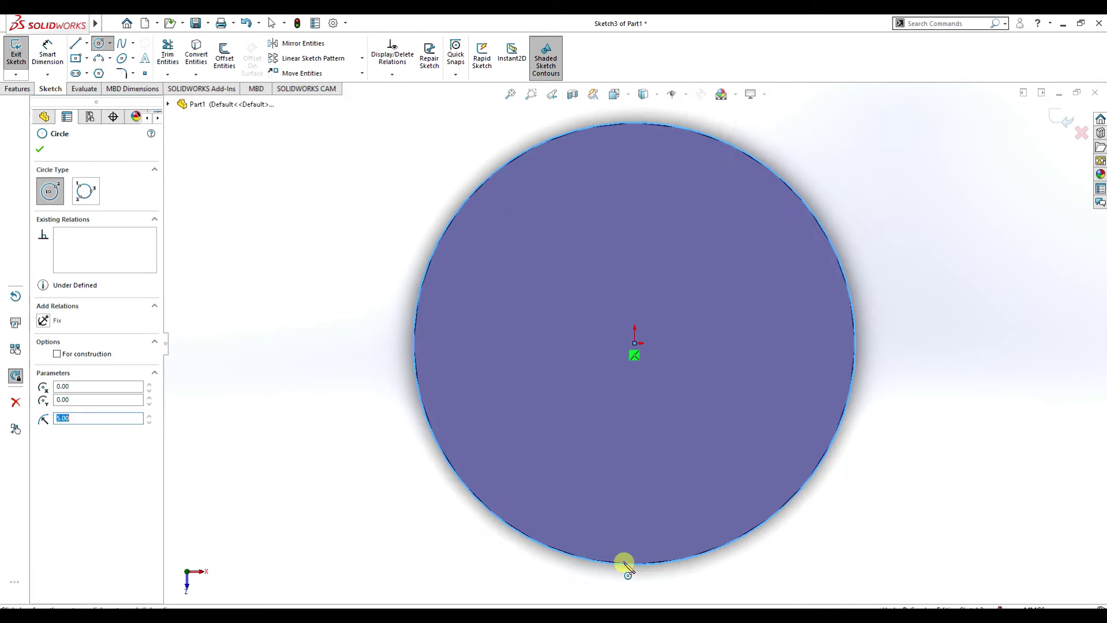
{"action": "key", "text": "Escape"}
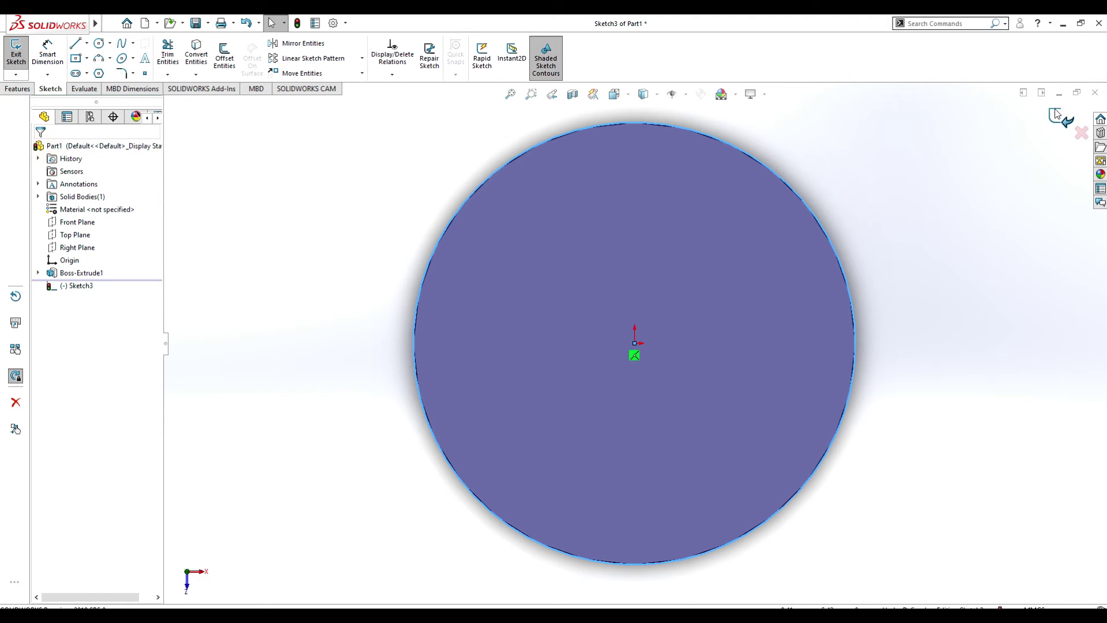
{"action": "left_click", "coordinate": [1062, 117]}
Start a Helix/Spiral curve based on the circle sketched on the cylinder's end face
{"action": "middle_click_drag", "start_coordinate": [904, 216], "coordinate": [798, 185]}
{"action": "left_click", "coordinate": [19, 89]}
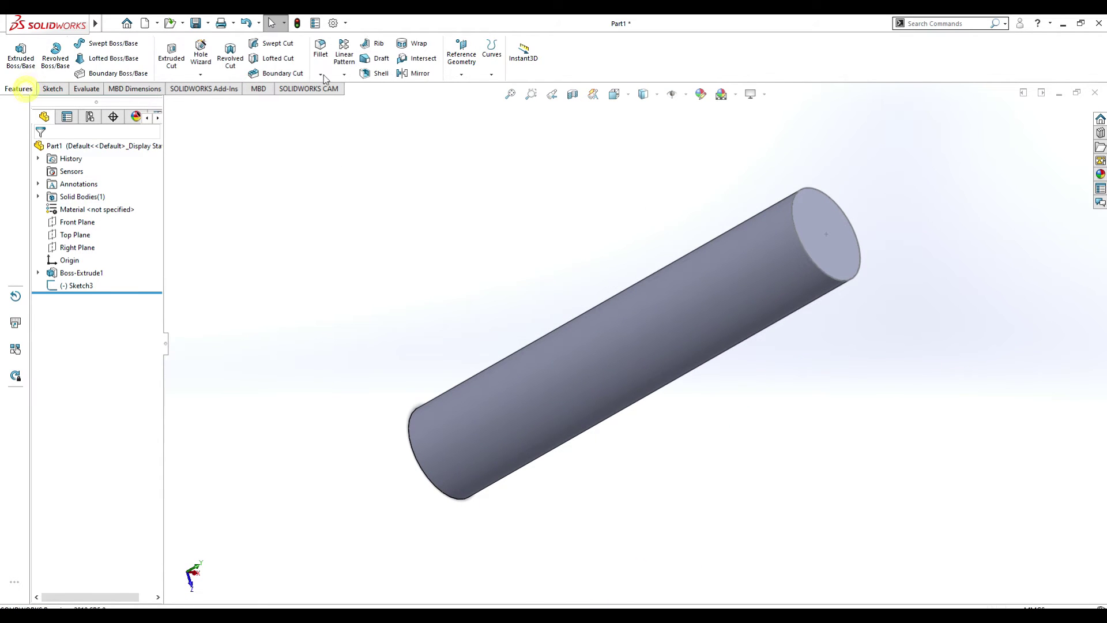
{"action": "left_click", "coordinate": [491, 74]}
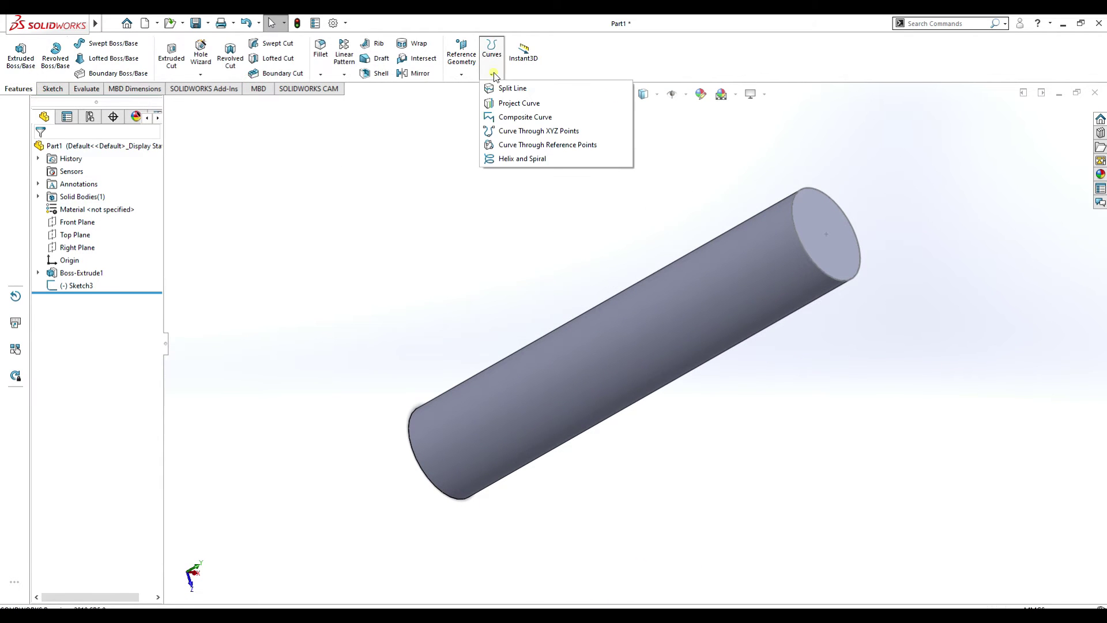
{"action": "left_click", "coordinate": [526, 164]}
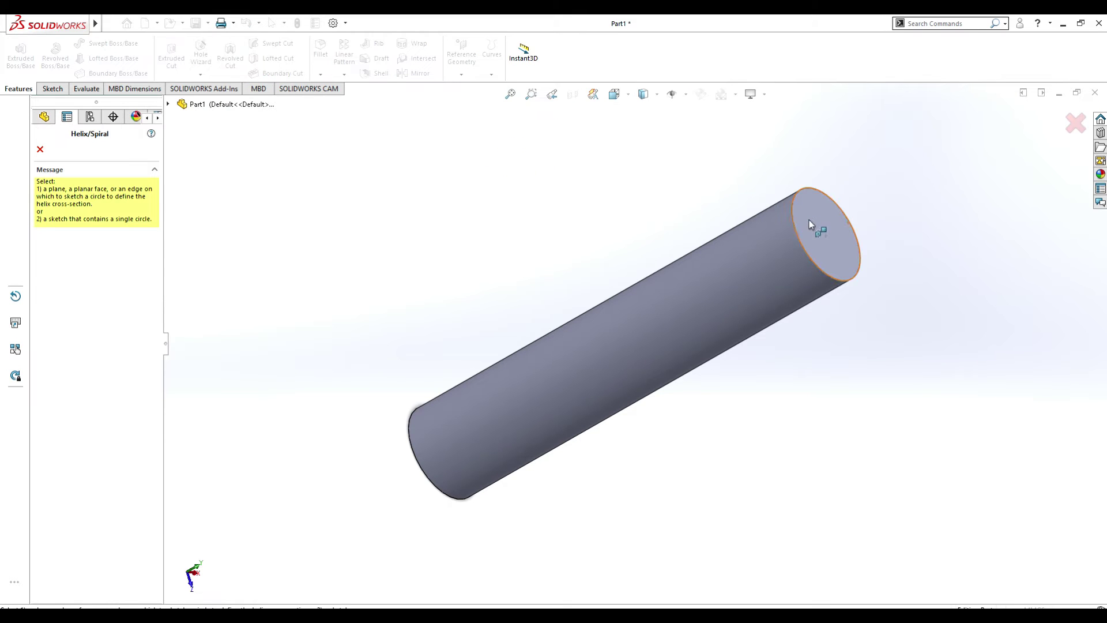
{"action": "left_click", "coordinate": [799, 239]}
{"action": "middle_click_drag", "start_coordinate": [709, 299], "coordinate": [672, 266]}
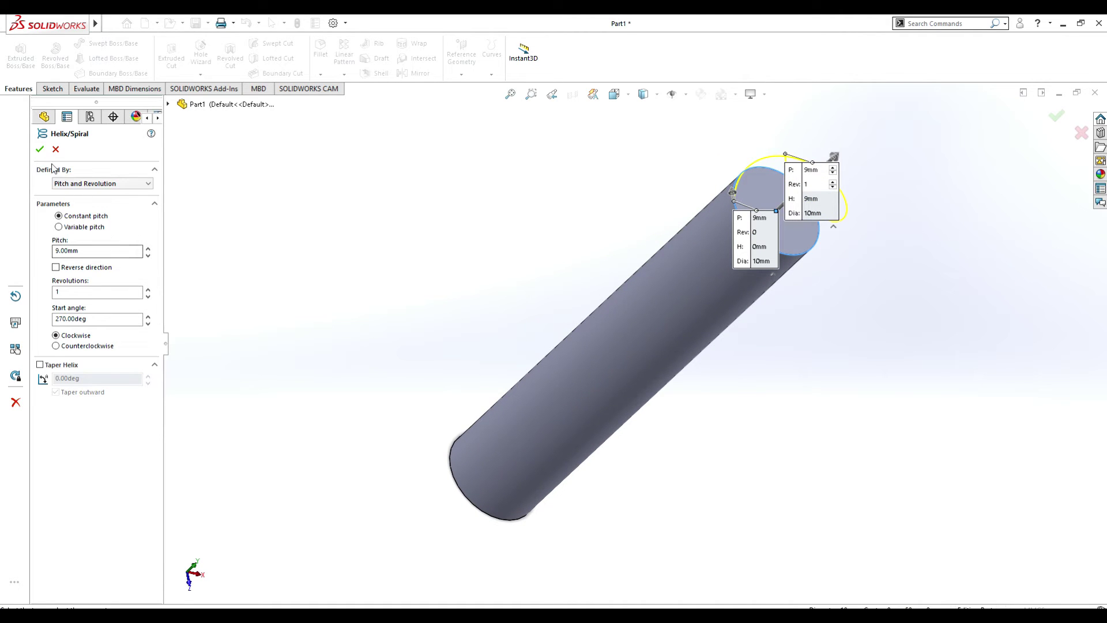
{"action": "middle_click_drag", "start_coordinate": [710, 205], "coordinate": [663, 199]}
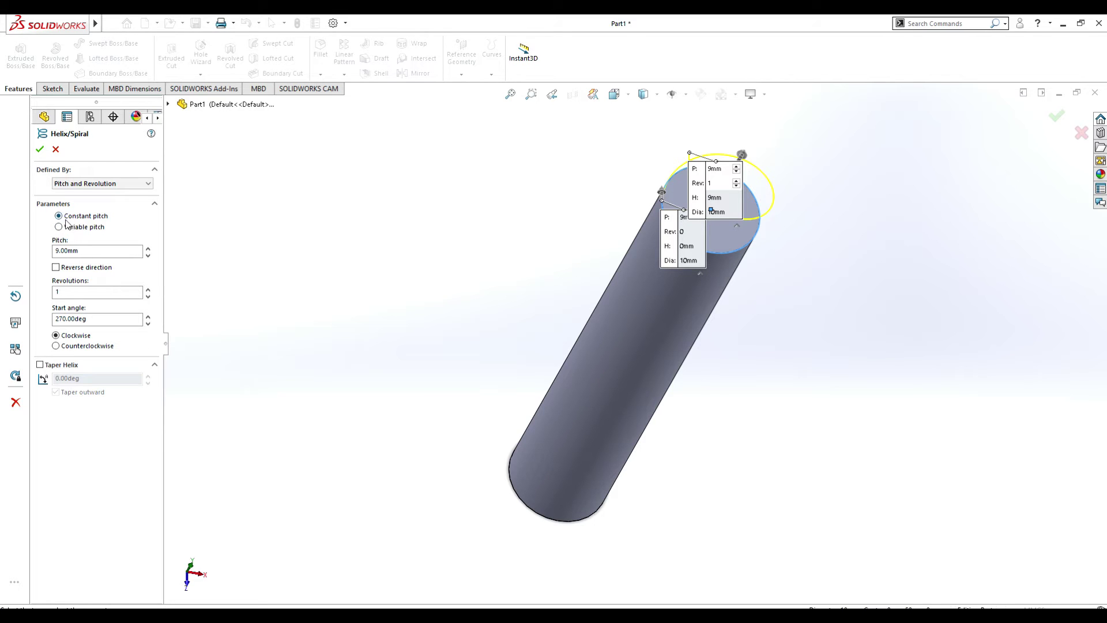
Set the helix's constant pitch to 5 mm
{"action": "left_click_drag", "start_coordinate": [84, 250], "coordinate": [57, 252]}
{"action": "type", "text": "1"}
{"action": "key", "text": "Return"}
{"action": "key", "text": "Tab"}
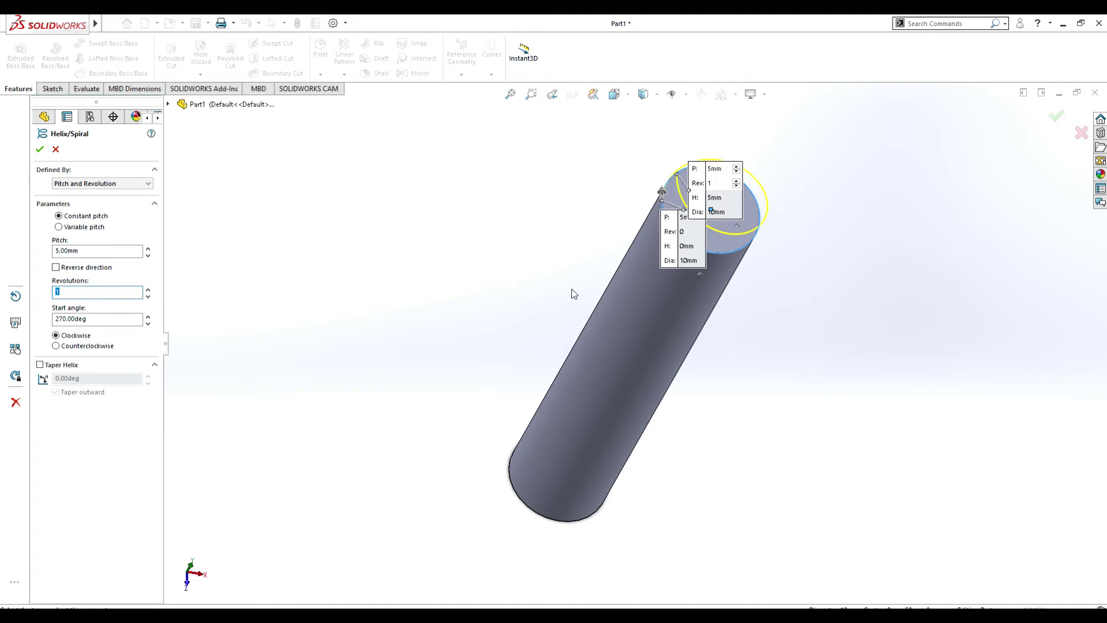
Reverse the helix direction to run along the cylinder and complete it with 10 revolutions
{"action": "middle_click_drag", "start_coordinate": [597, 252], "coordinate": [707, 257]}
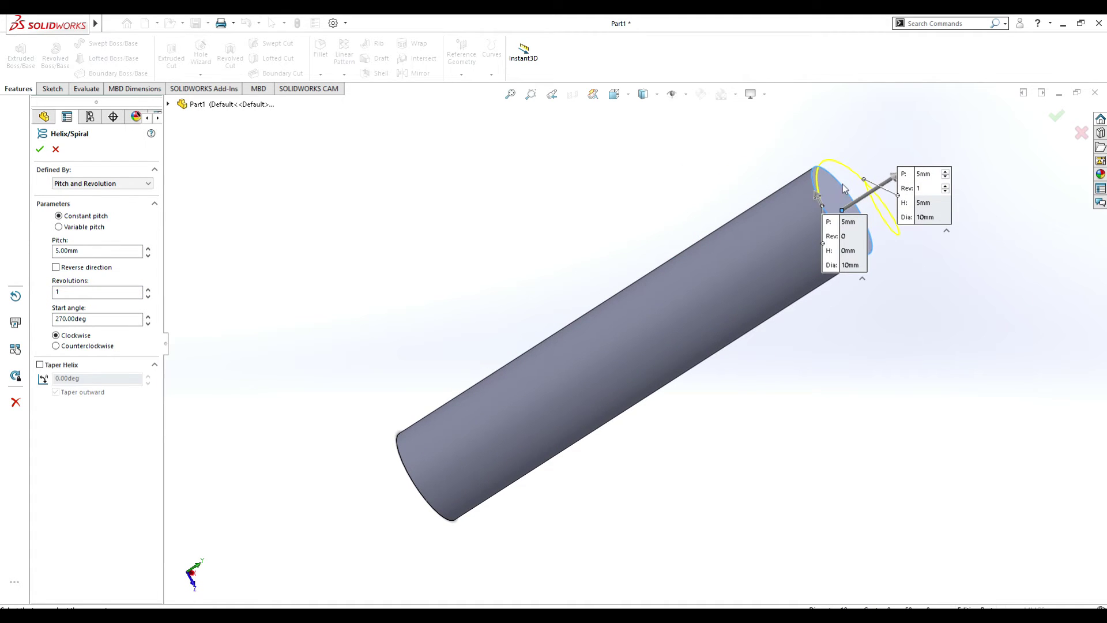
{"action": "left_click", "coordinate": [894, 180]}
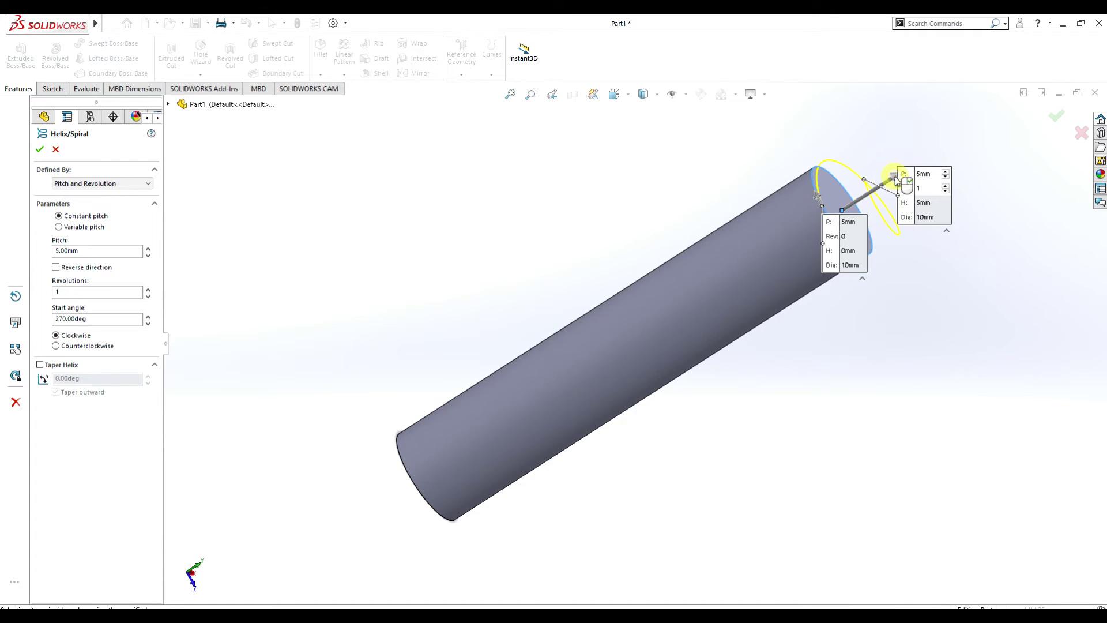
{"action": "left_click", "coordinate": [55, 268]}
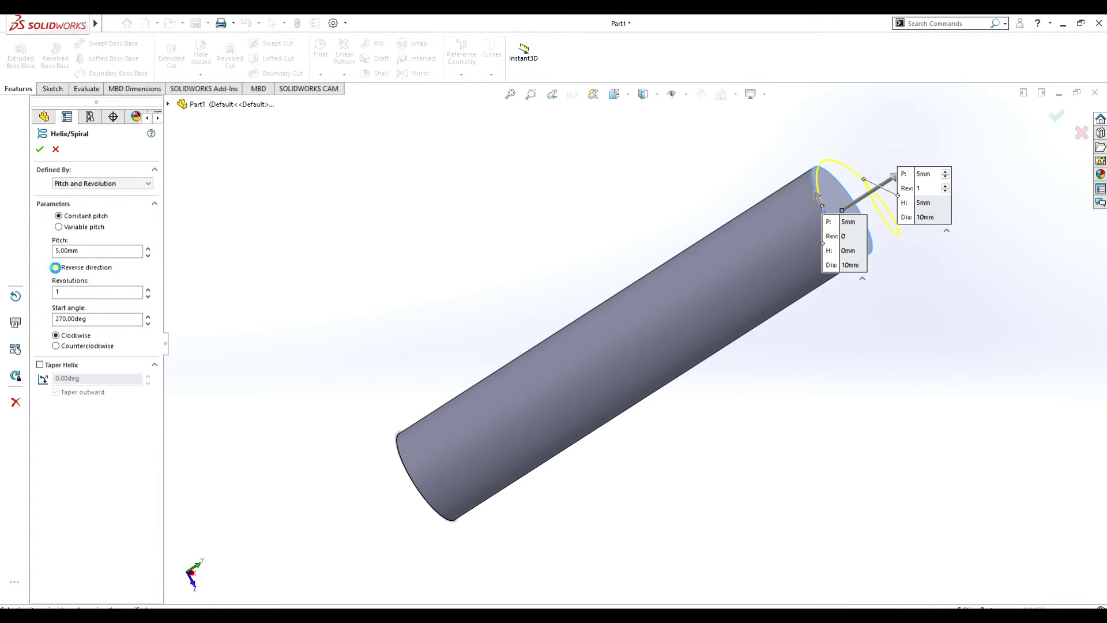
{"action": "left_click", "coordinate": [54, 290]}
{"action": "double_click", "coordinate": [54, 291]}
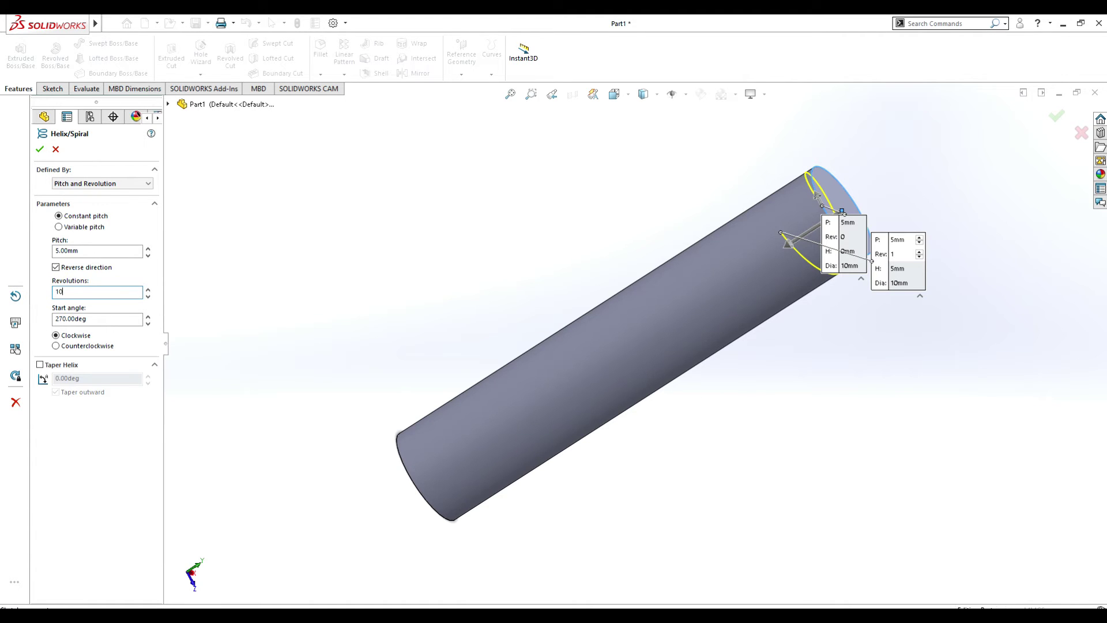
{"action": "middle_click_drag", "start_coordinate": [397, 340], "coordinate": [384, 303]}
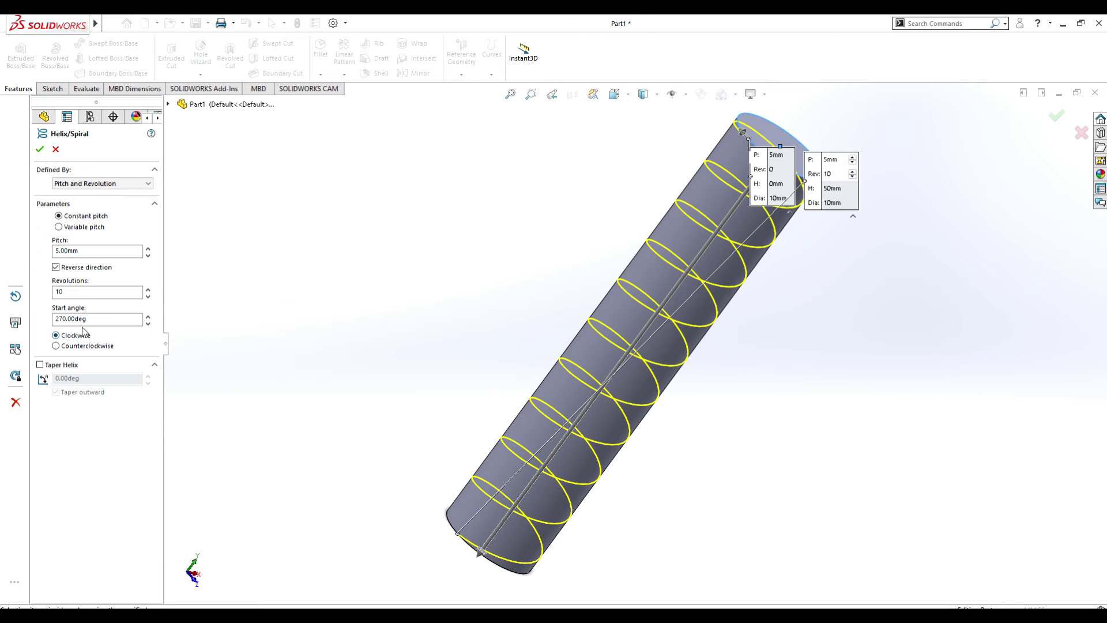
{"action": "middle_click_drag", "start_coordinate": [376, 366], "coordinate": [312, 394]}
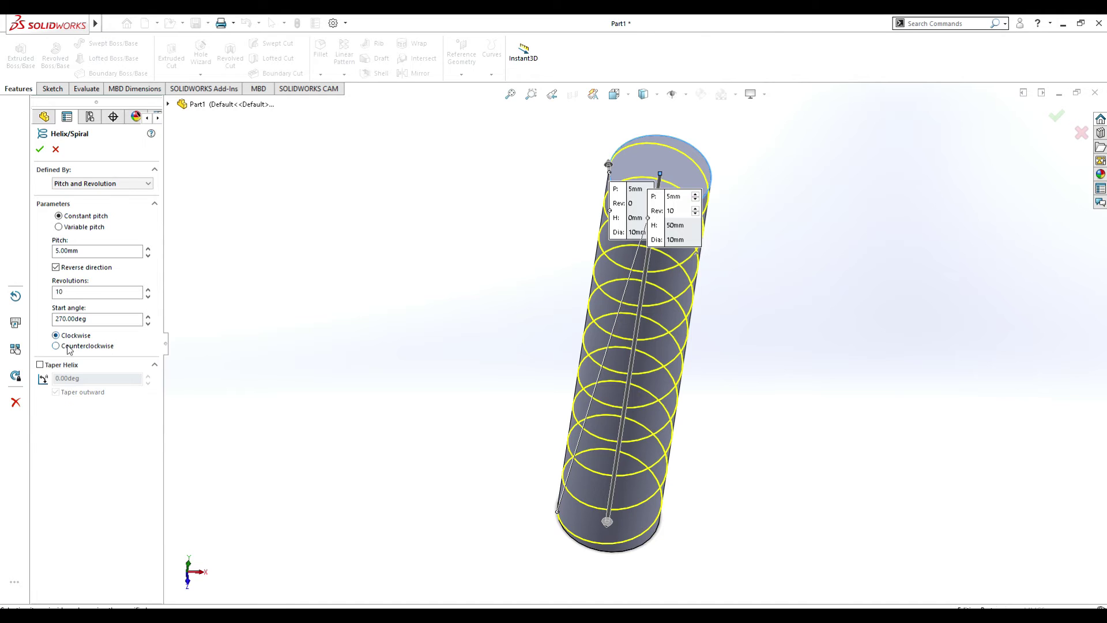
{"action": "left_click", "coordinate": [40, 150]}
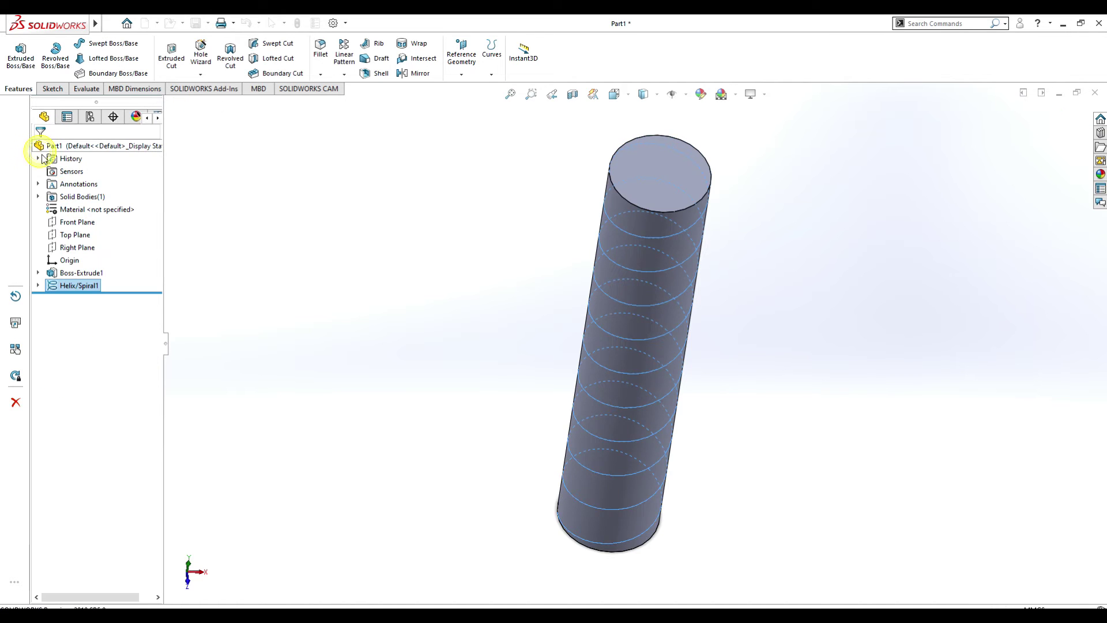
Examine the helix around the cylinder from several angles, together with the position of the Front Plane
{"action": "middle_click_drag", "start_coordinate": [440, 344], "coordinate": [838, 437]}
{"action": "left_click", "coordinate": [850, 319]}
{"action": "middle_click_drag", "start_coordinate": [848, 316], "coordinate": [768, 358]}
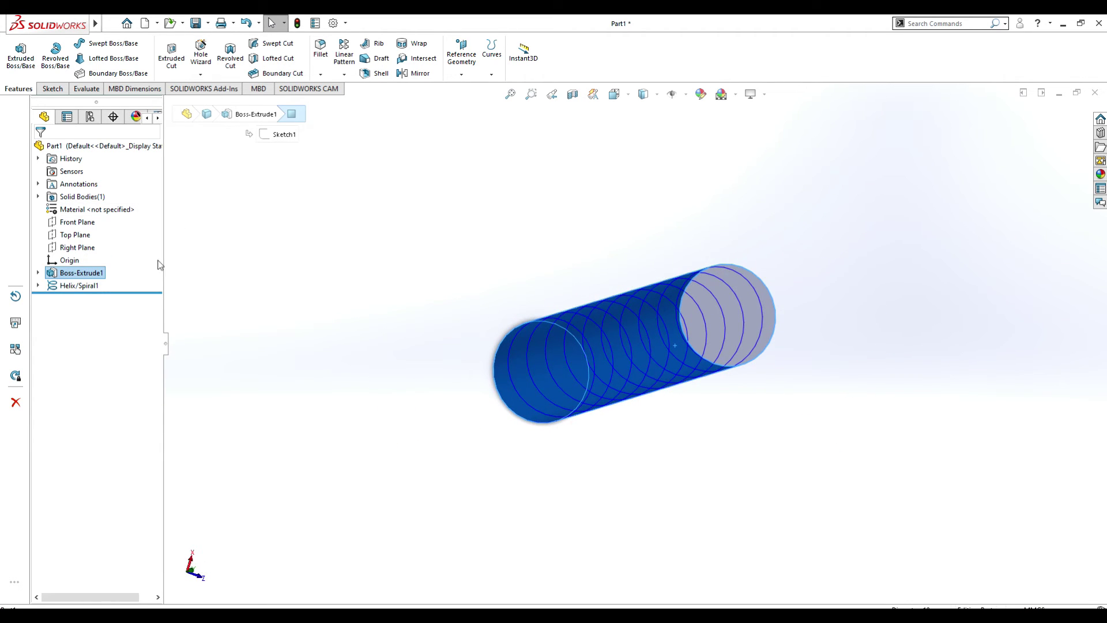
{"action": "scroll", "coordinate": [401, 304], "scroll_direction": "up", "scroll_amount": 1}
{"action": "left_click", "coordinate": [77, 222]}
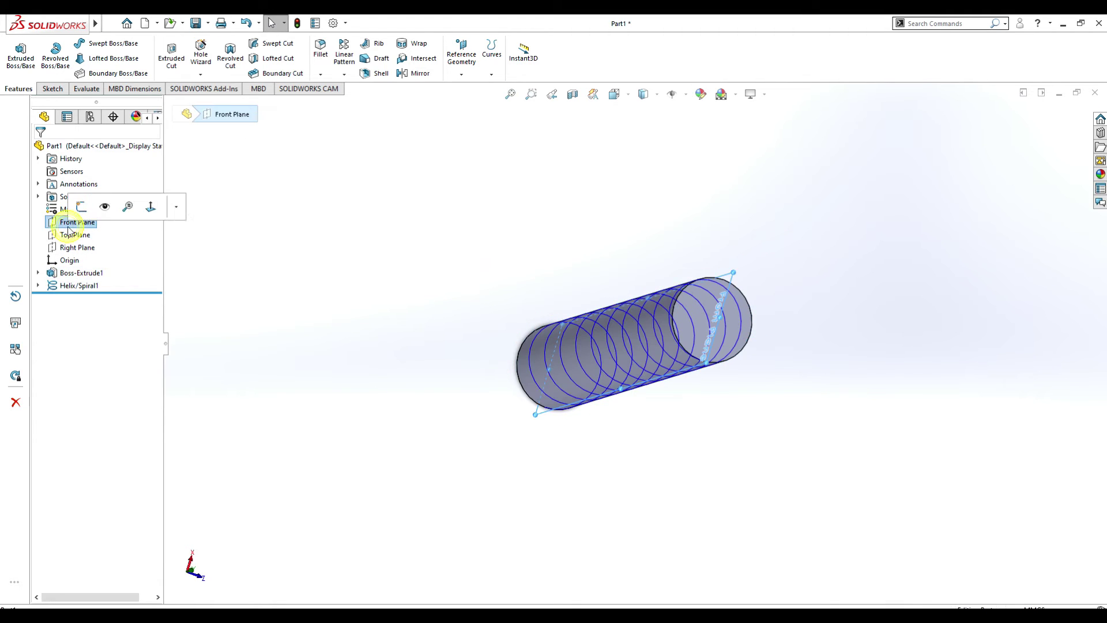
{"action": "middle_click_drag", "start_coordinate": [495, 332], "coordinate": [517, 359]}
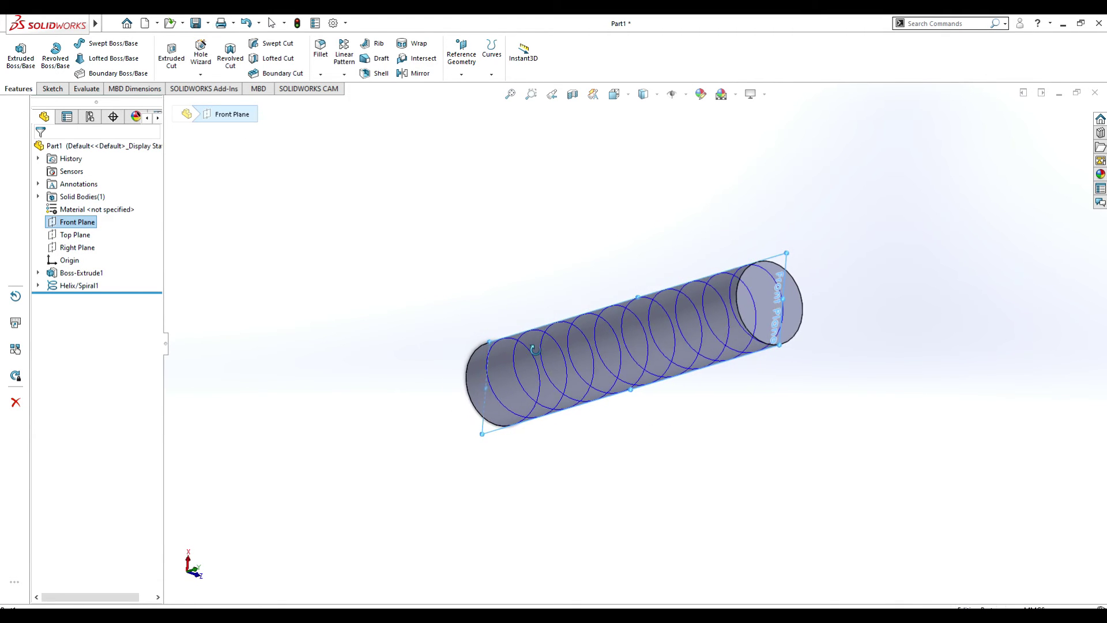
{"action": "middle_click_drag", "start_coordinate": [596, 351], "coordinate": [639, 333]}
{"action": "scroll", "coordinate": [709, 306], "scroll_direction": "down", "scroll_amount": 1}
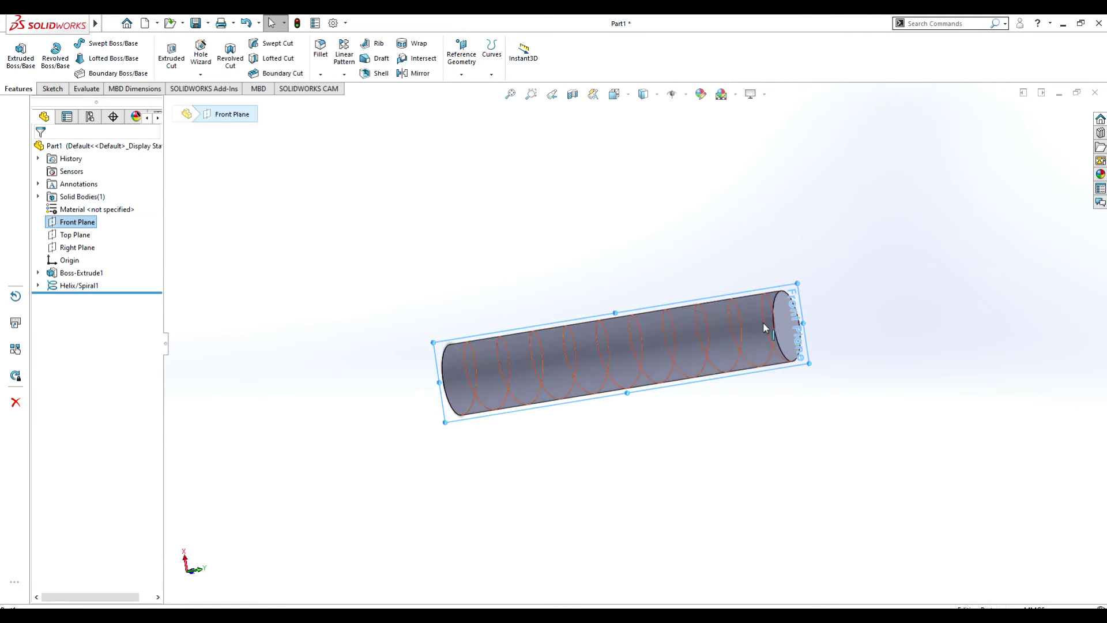
{"action": "scroll", "coordinate": [760, 315], "scroll_direction": "down", "scroll_amount": 1}
{"action": "middle_click_drag", "start_coordinate": [776, 326], "coordinate": [737, 341]}
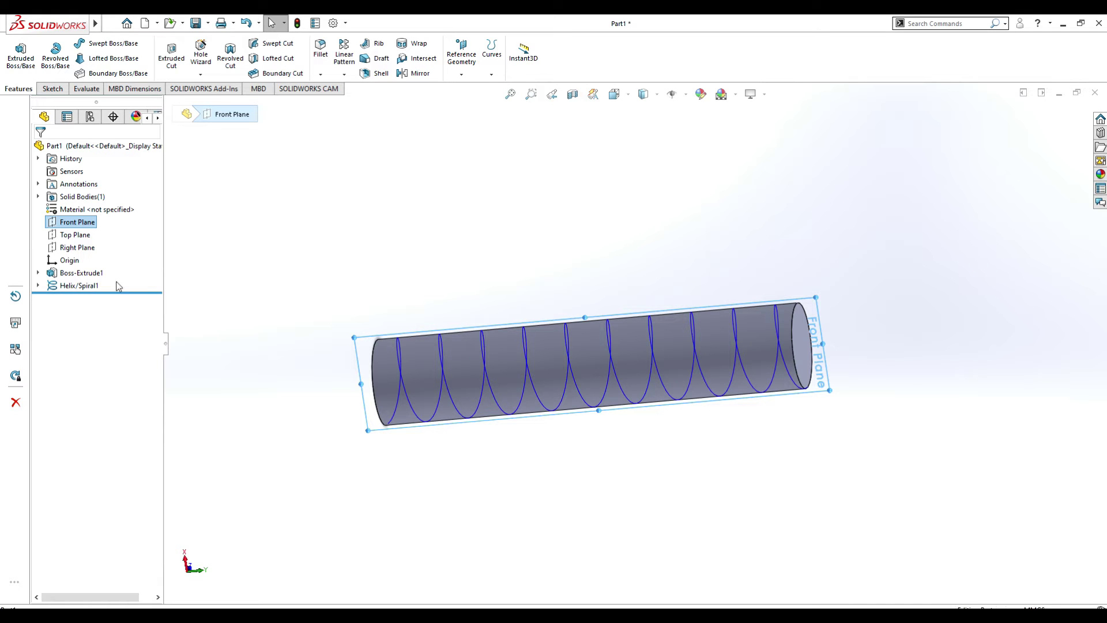
{"action": "middle_click_drag", "start_coordinate": [752, 347], "coordinate": [783, 376]}
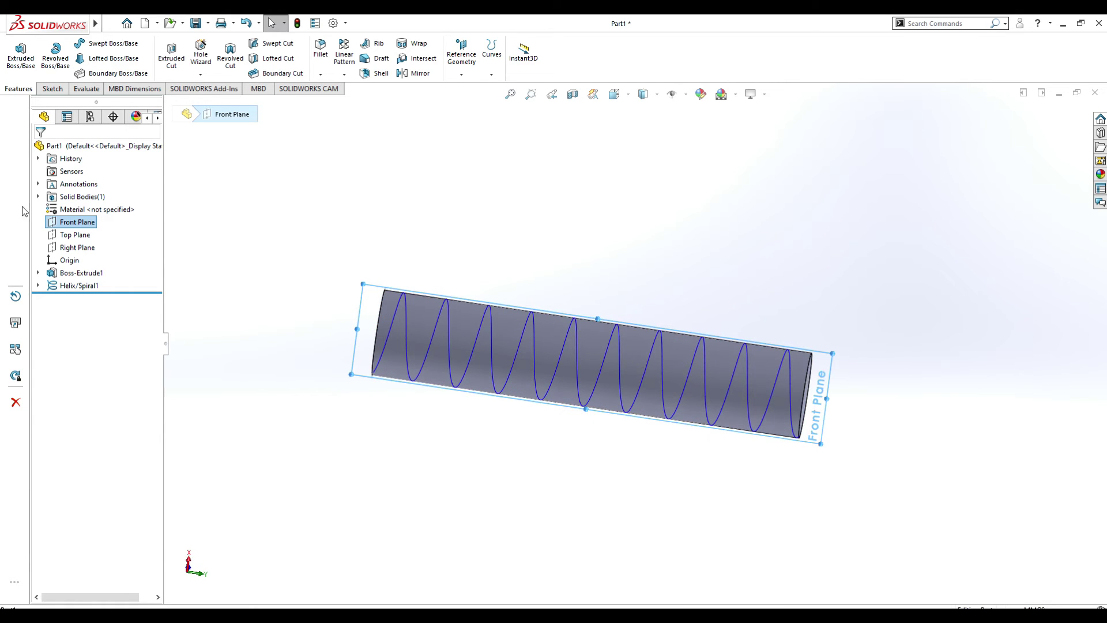
On the Front Plane, sketch a horizontal line about 2.73 mm long from the helix's start point along the cylinder's upper edge
{"action": "right_click", "coordinate": [69, 223]}
{"action": "left_click", "coordinate": [153, 195]}
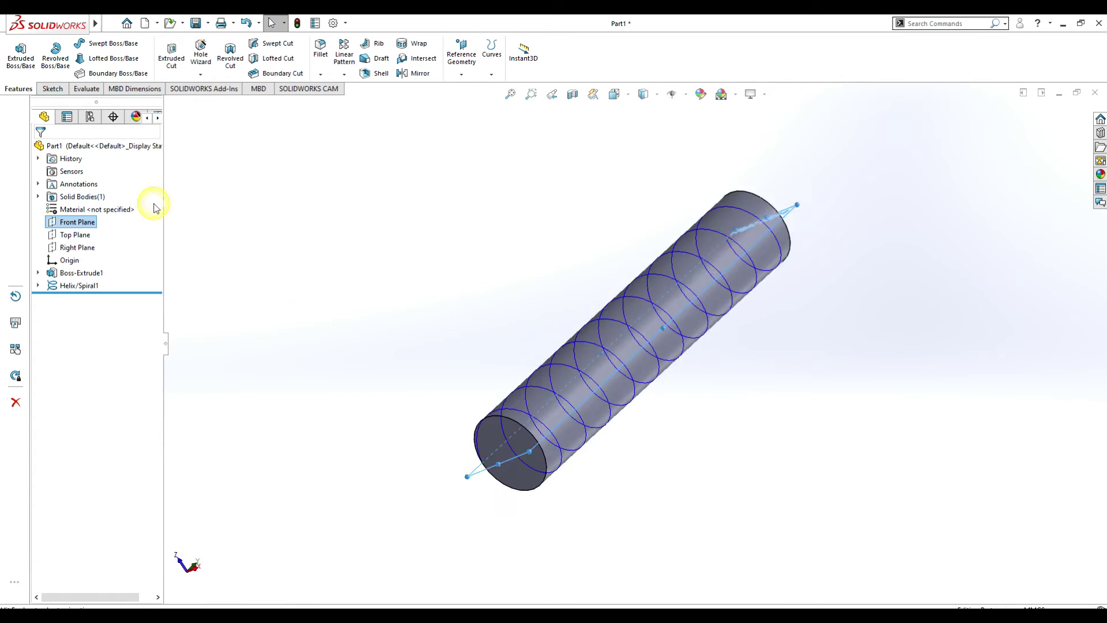
{"action": "scroll", "coordinate": [664, 164], "scroll_direction": "down", "scroll_amount": 5}
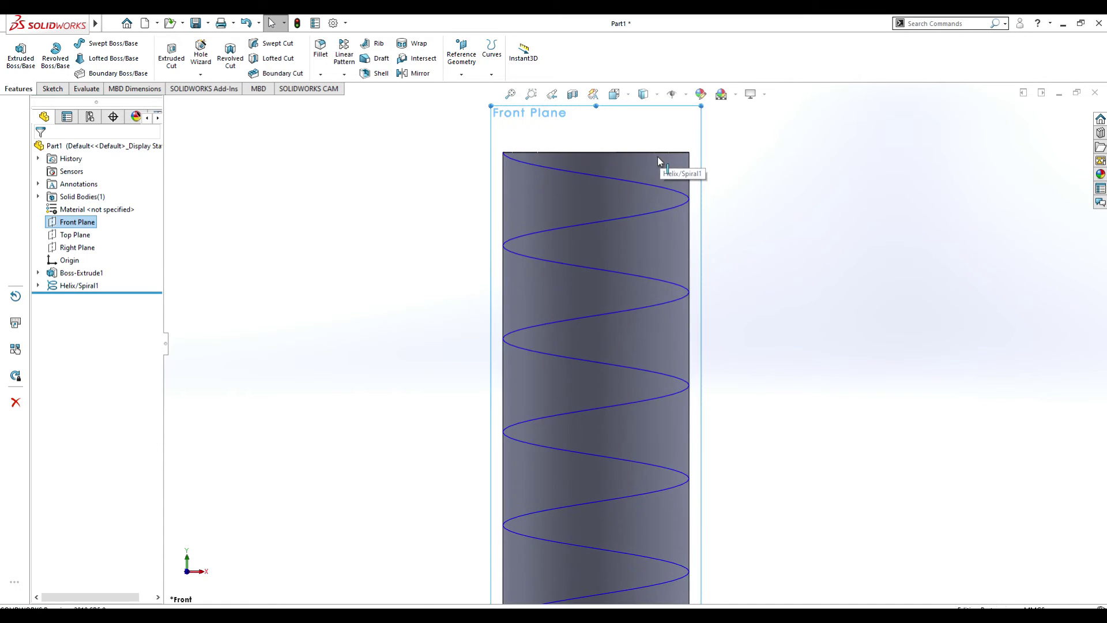
{"action": "scroll", "coordinate": [652, 176], "scroll_direction": "down", "scroll_amount": 2}
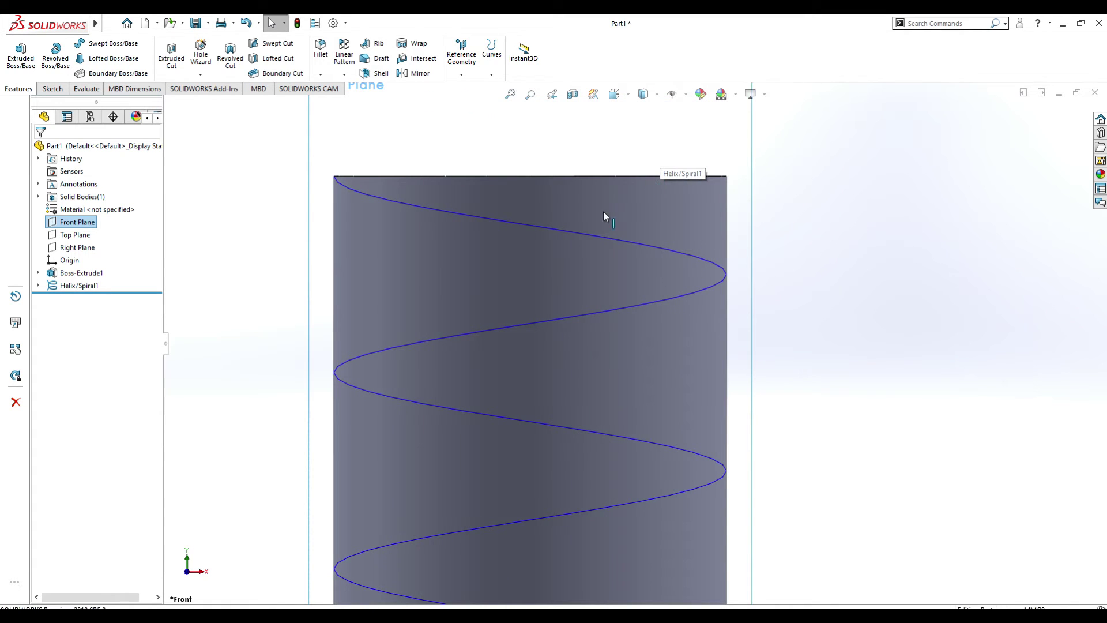
{"action": "left_click", "coordinate": [48, 90]}
{"action": "left_click", "coordinate": [76, 44]}
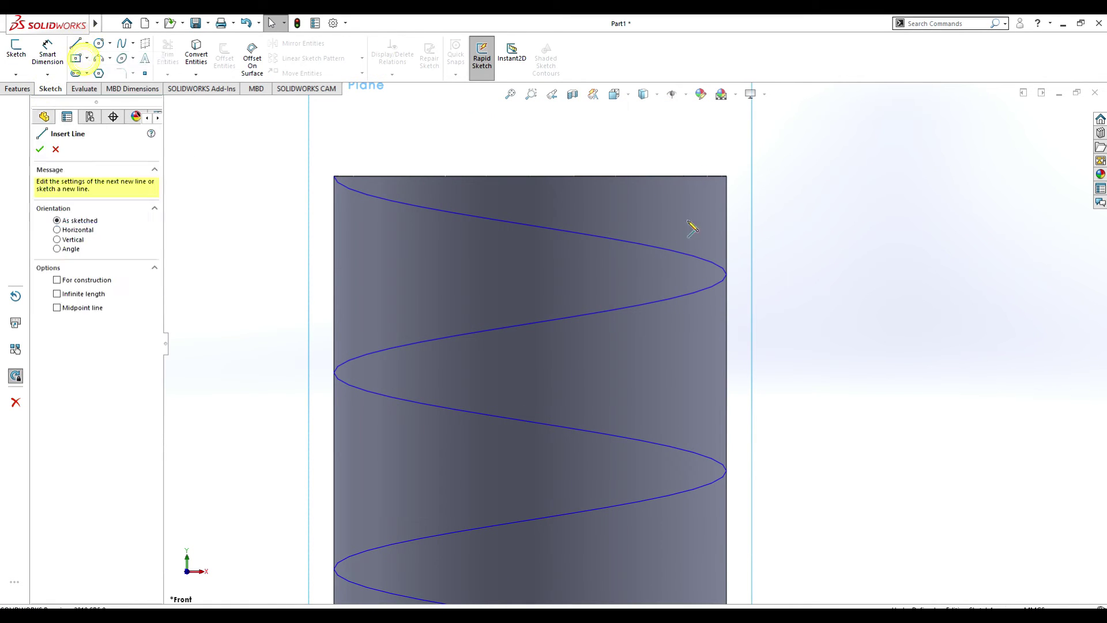
{"action": "left_click", "coordinate": [334, 176]}
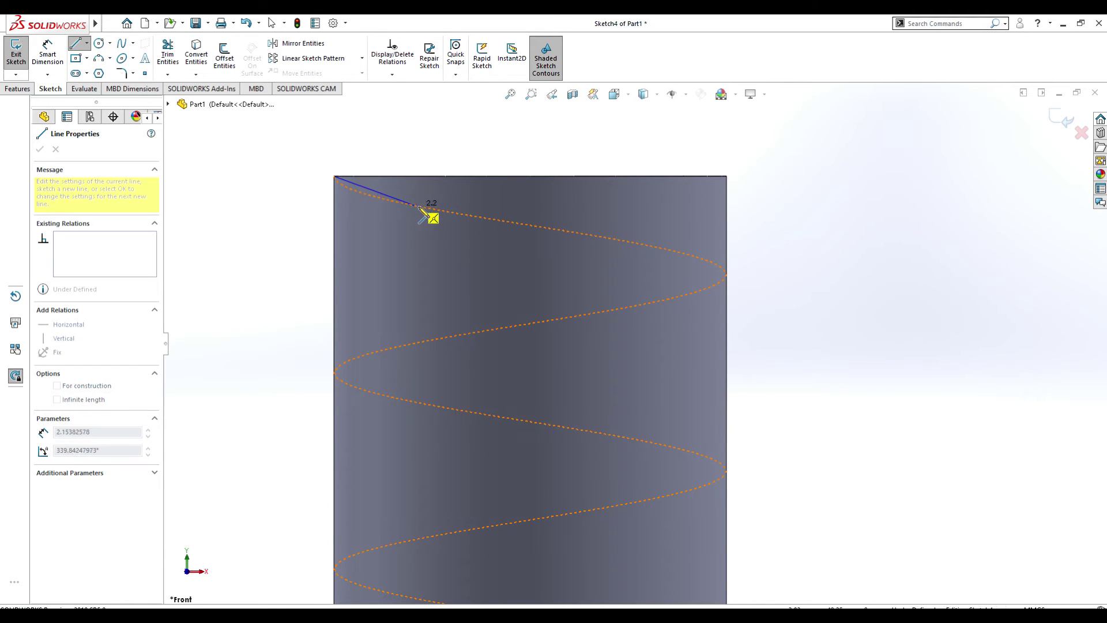
{"action": "left_click", "coordinate": [529, 175]}
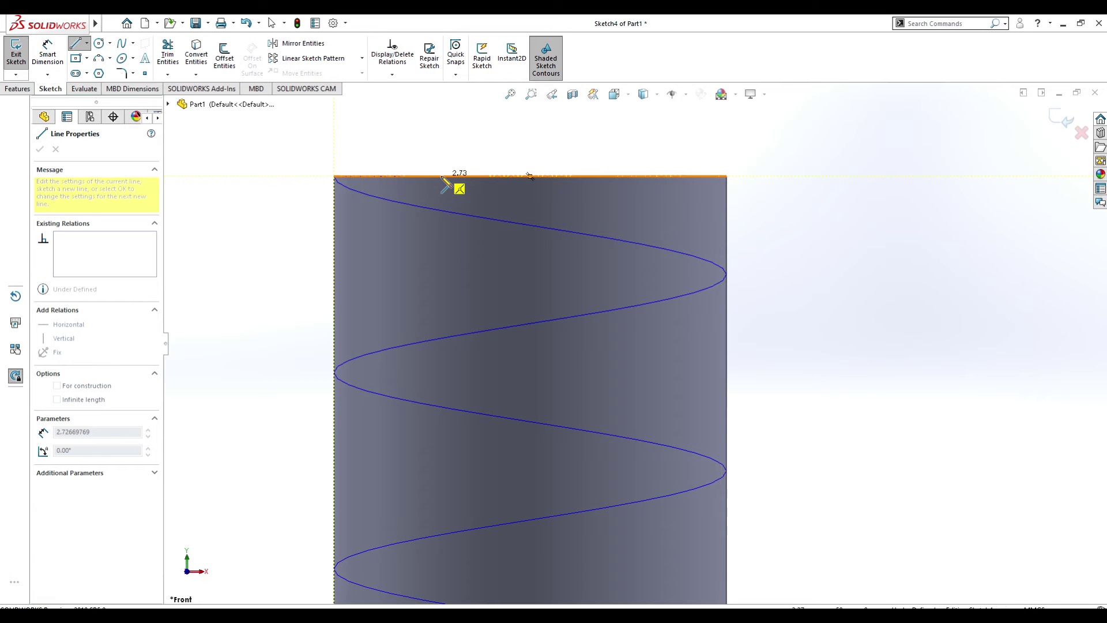
{"action": "left_click", "coordinate": [442, 176]}
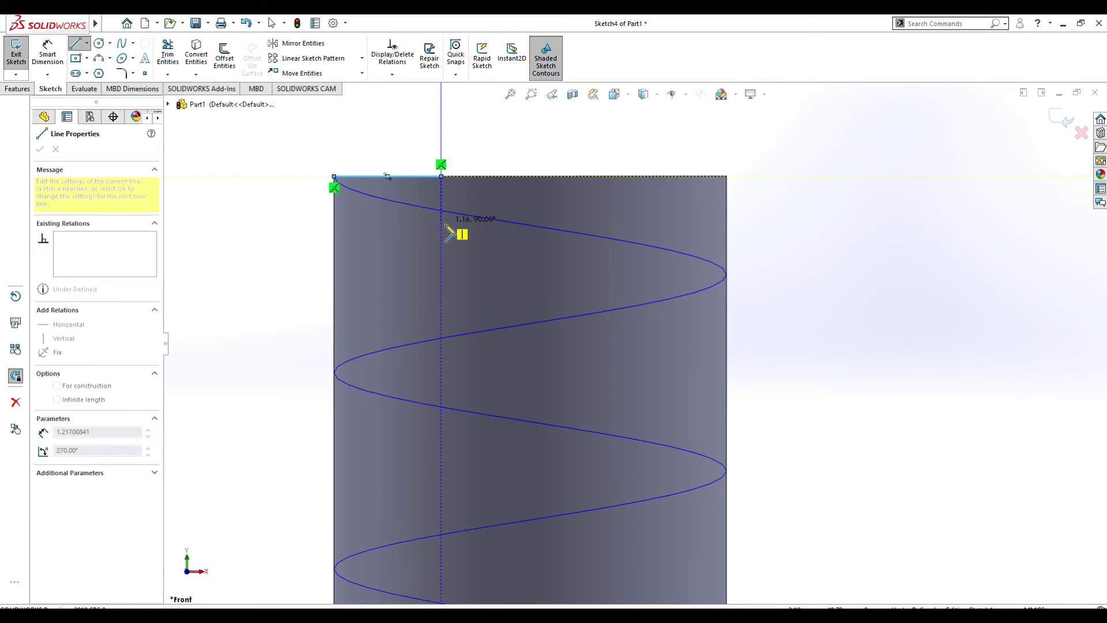
{"action": "key", "text": "Escape"}
Set the length of the horizontal line on the cylinder's upper edge to 2 mm
{"action": "left_click", "coordinate": [409, 177]}
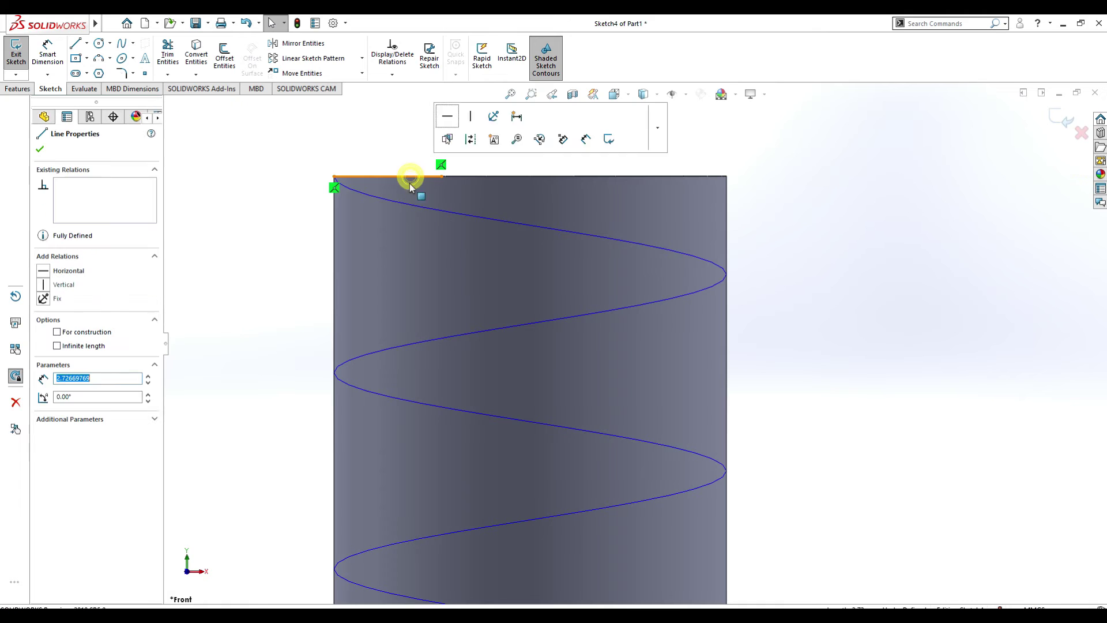
{"action": "type", "text": "2"}
{"action": "key", "text": "Return"}
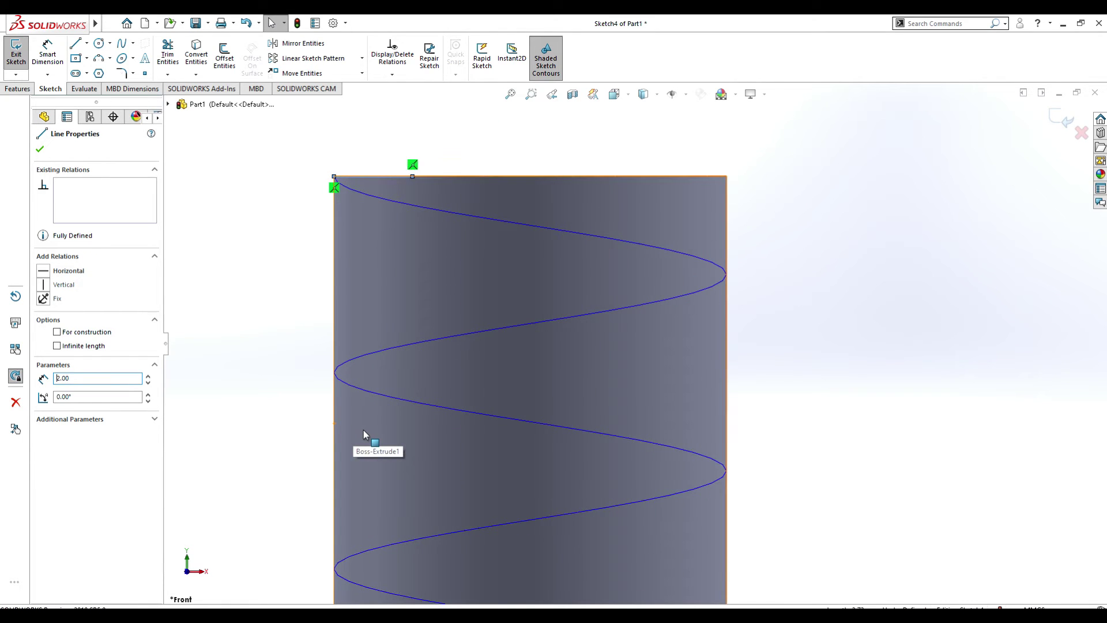
{"action": "left_click", "coordinate": [86, 44]}
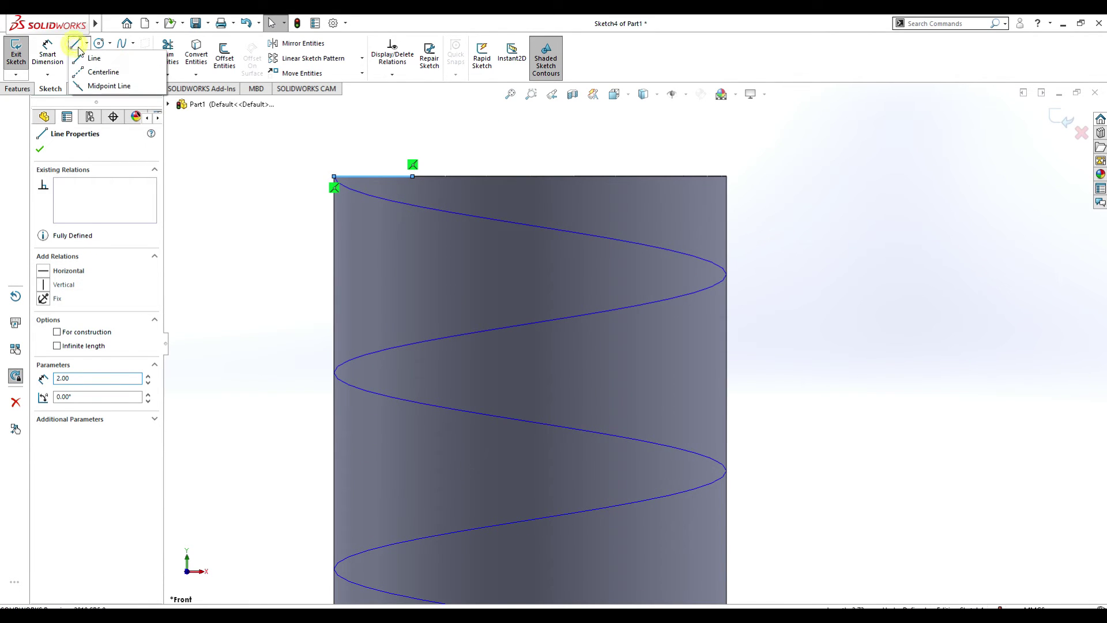
{"action": "left_click", "coordinate": [85, 58]}
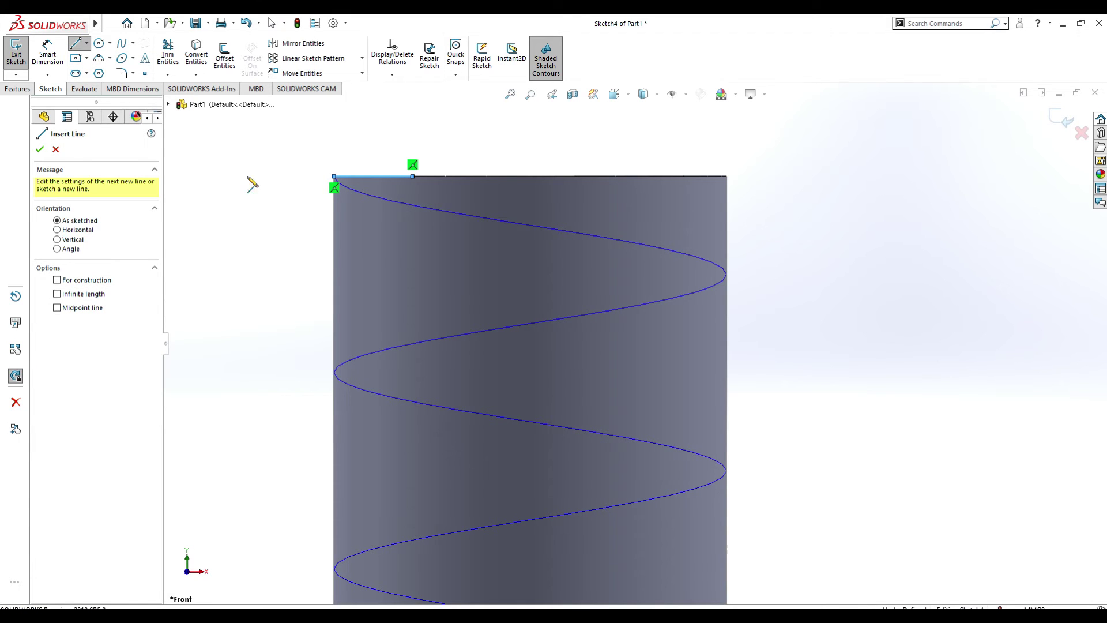
{"action": "left_click", "coordinate": [412, 177]}
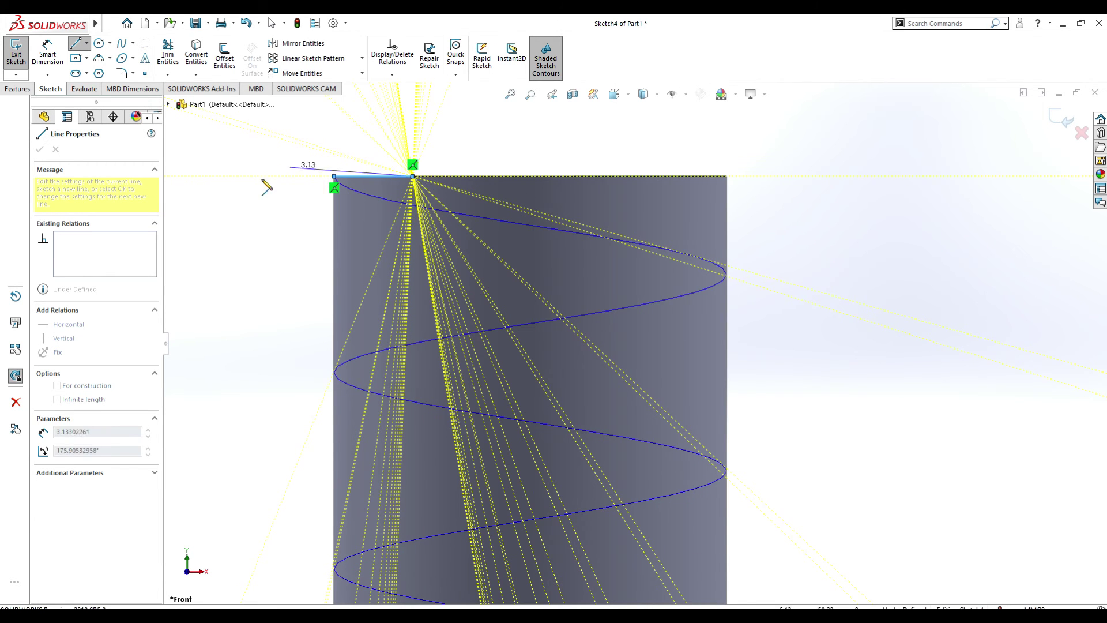
{"action": "key", "text": "Escape"}
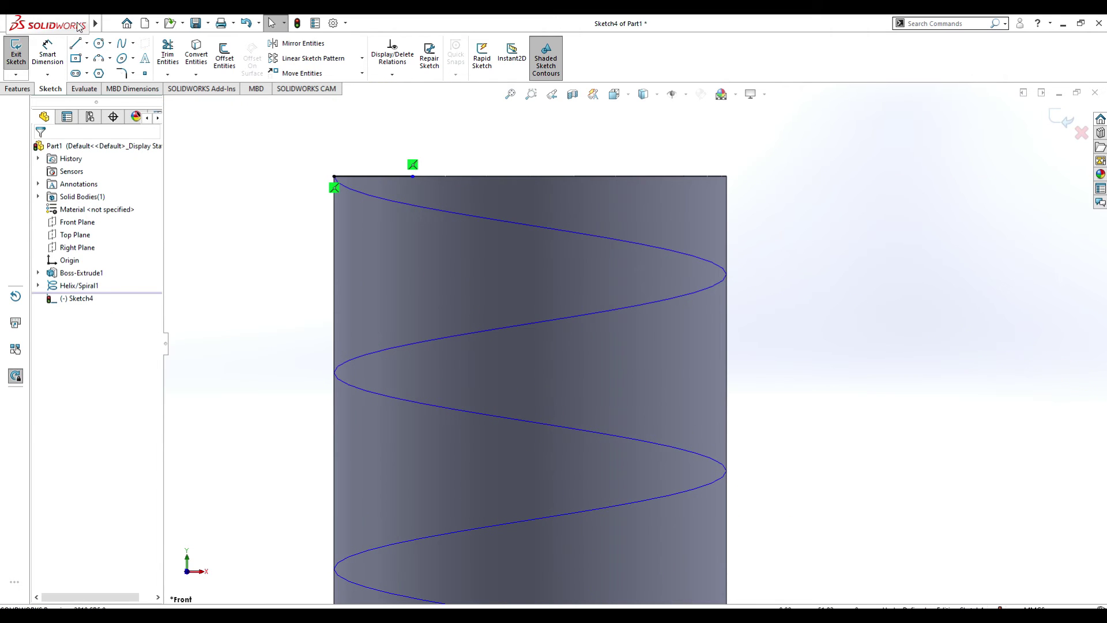
Sketch a chain of three vertical lines straight down from the free end of the 2 mm horizontal line, the first about 0.54 mm long
{"action": "left_click", "coordinate": [87, 43]}
{"action": "left_click", "coordinate": [84, 57]}
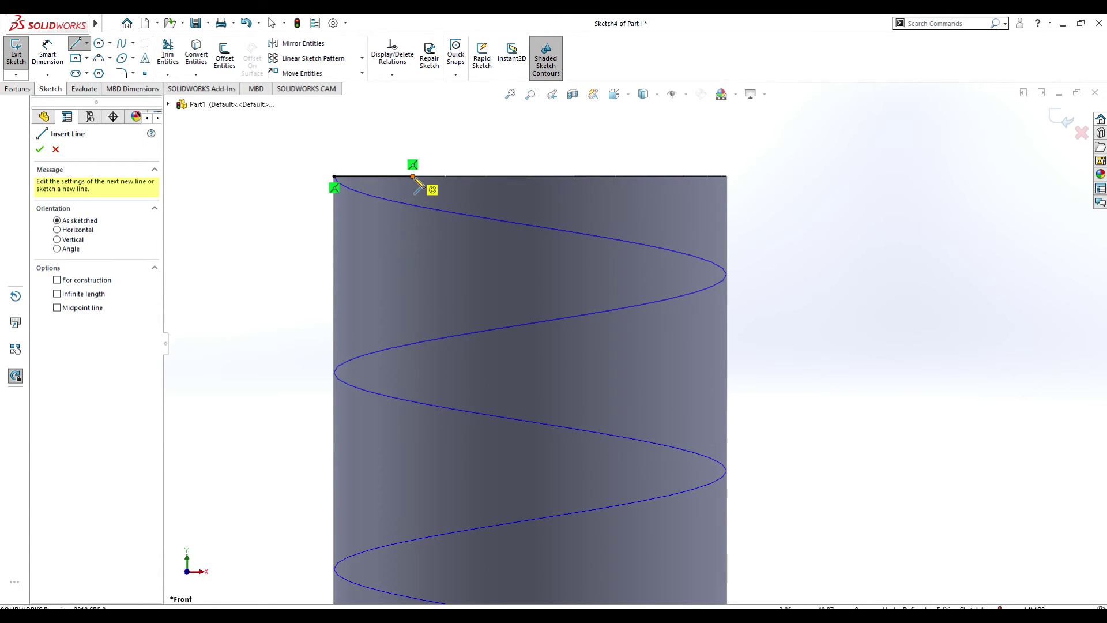
{"action": "left_click", "coordinate": [412, 176]}
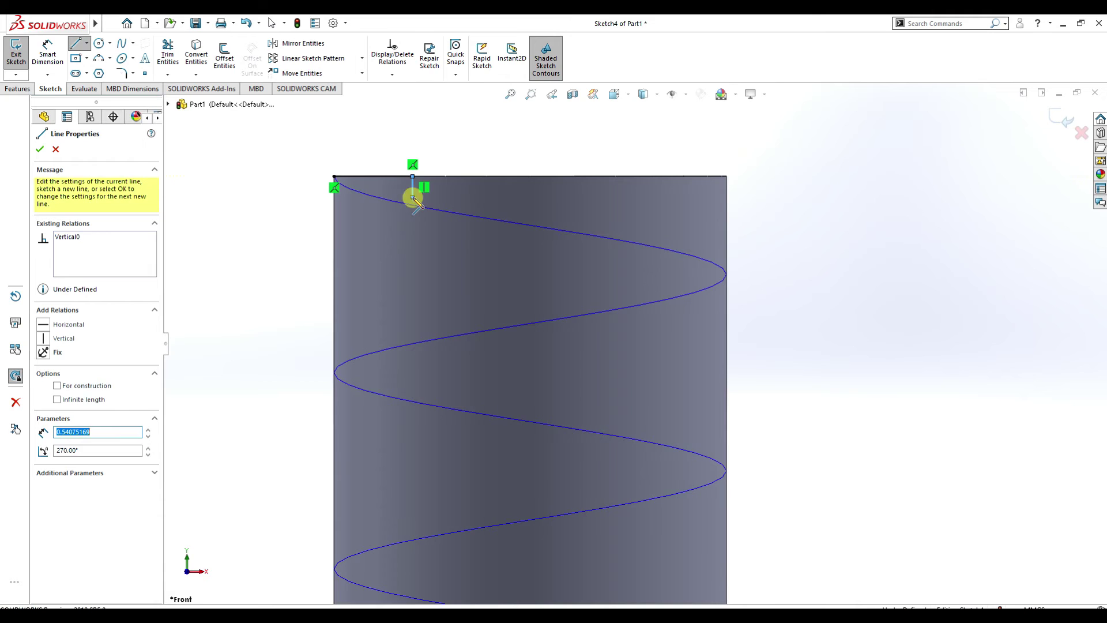
{"action": "left_click", "coordinate": [412, 197]}
{"action": "left_click", "coordinate": [413, 233]}
{"action": "double_click", "coordinate": [411, 262]}
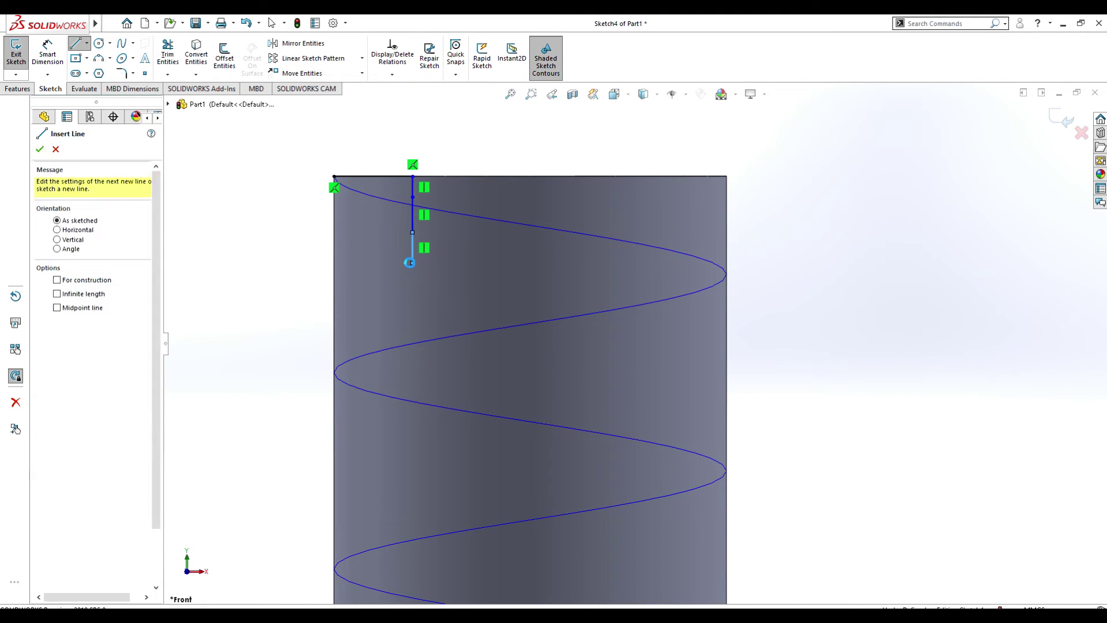
{"action": "key", "text": "Escape"}
Set the length of the uppermost vertical line to 1.5 mm
{"action": "left_click", "coordinate": [414, 191]}
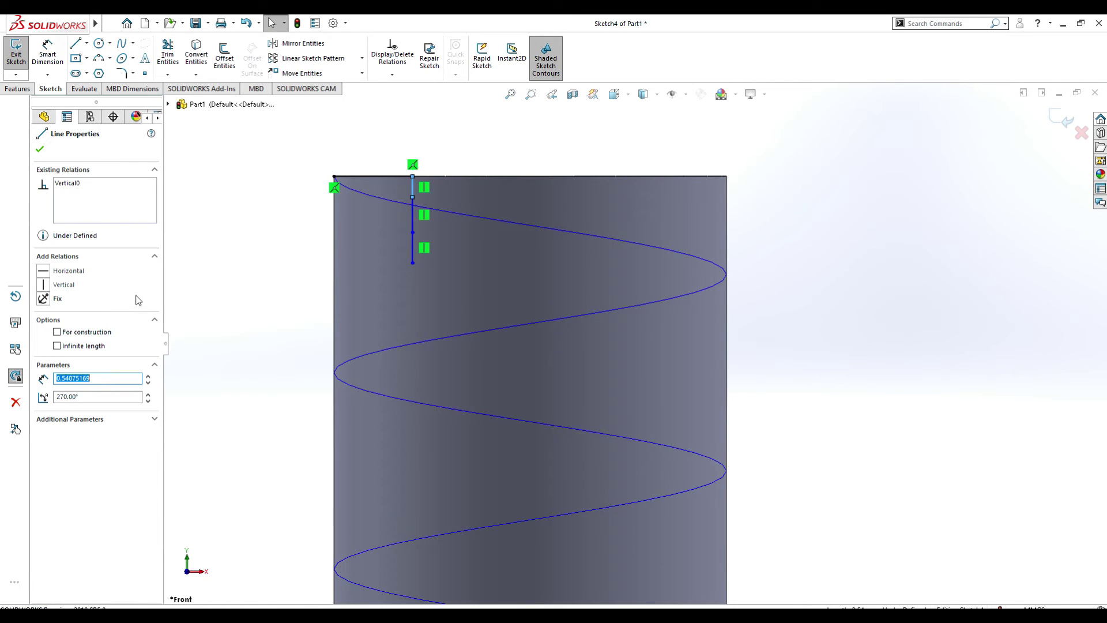
{"action": "type", "text": "1.5"}
{"action": "key", "text": "Return"}
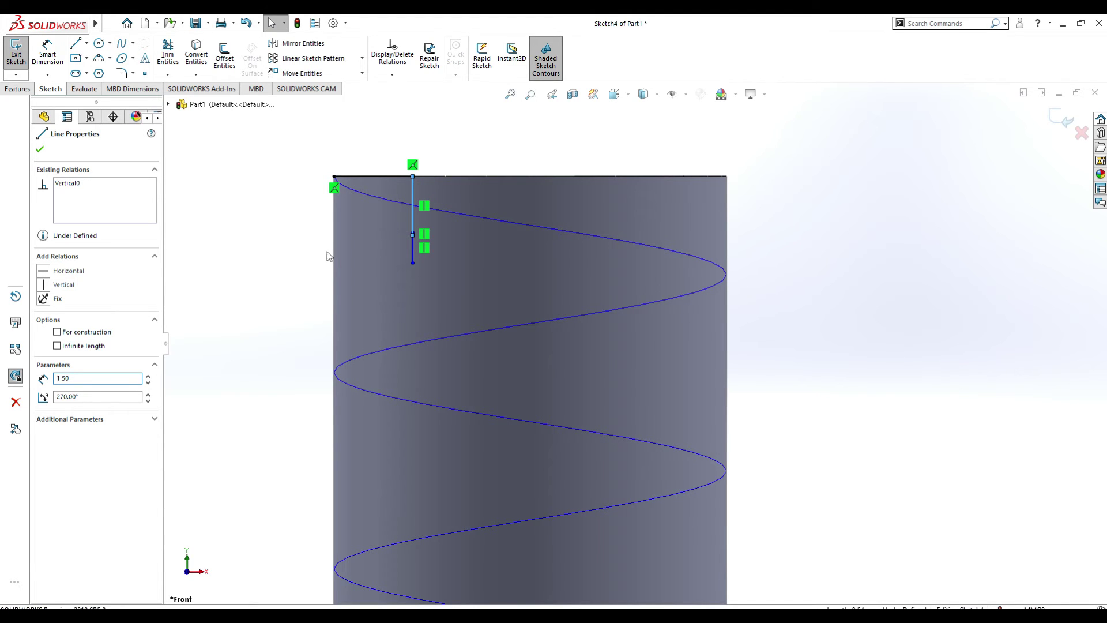
{"action": "scroll", "coordinate": [470, 383], "scroll_direction": "up", "scroll_amount": 5}
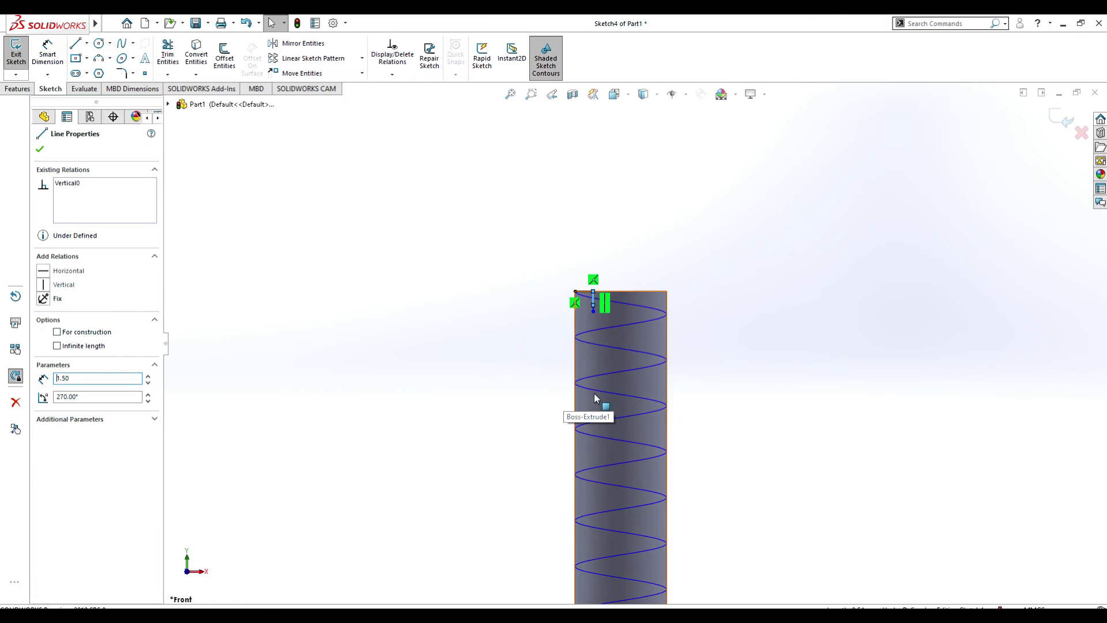
{"action": "scroll", "coordinate": [584, 314], "scroll_direction": "down", "scroll_amount": 10}
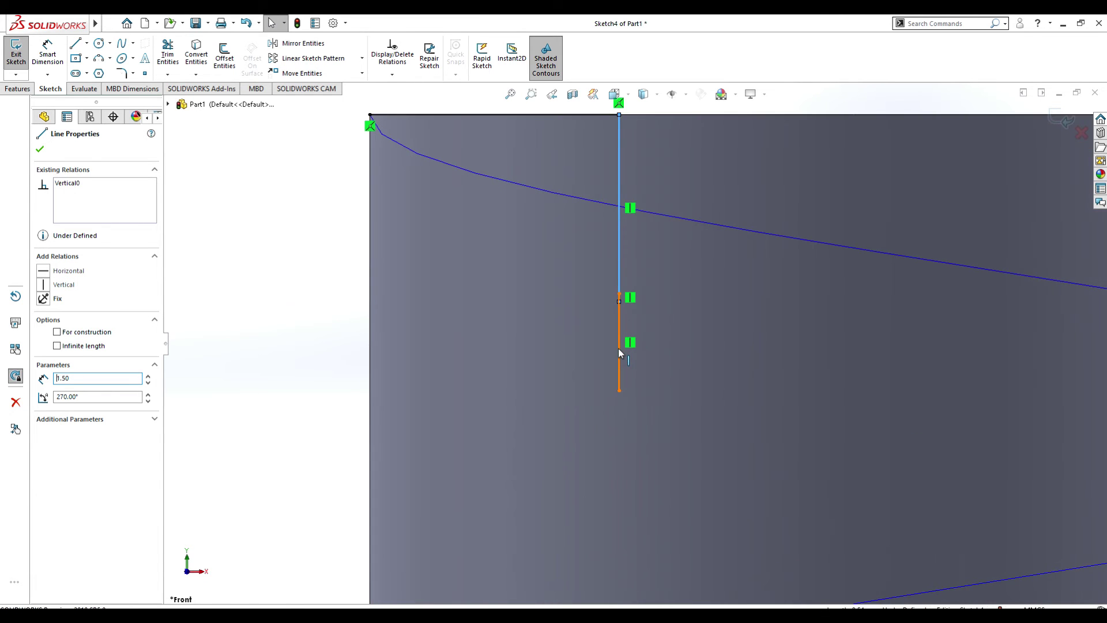
{"action": "scroll", "coordinate": [618, 348], "scroll_direction": "down", "scroll_amount": 5}
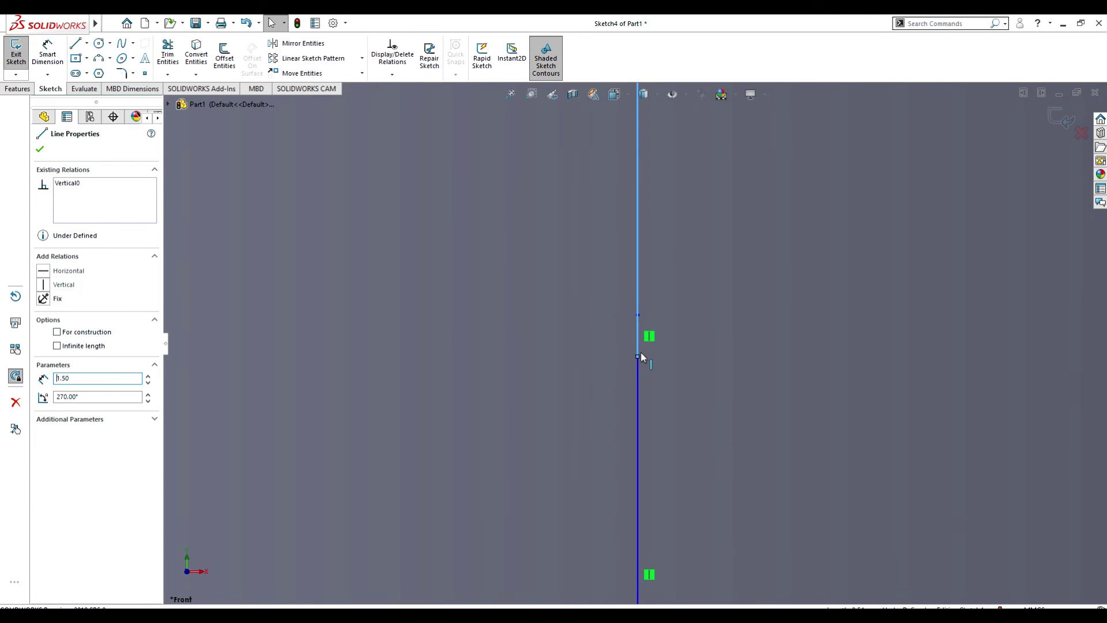
Change the uppermost vertical line's length to 1 mm
{"action": "scroll", "coordinate": [623, 286], "scroll_direction": "up", "scroll_amount": 5}
{"action": "left_click", "coordinate": [83, 378]}
{"action": "left_click_drag", "start_coordinate": [83, 378], "coordinate": [54, 372]}
{"action": "type", "text": "1"}
{"action": "key", "text": "Return"}
Set the lengths of the lowest and middle vertical lines to 1 mm each
{"action": "scroll", "coordinate": [634, 332], "scroll_direction": "up", "scroll_amount": 3}
{"action": "scroll", "coordinate": [647, 379], "scroll_direction": "down", "scroll_amount": 2}
{"action": "left_click", "coordinate": [633, 382]}
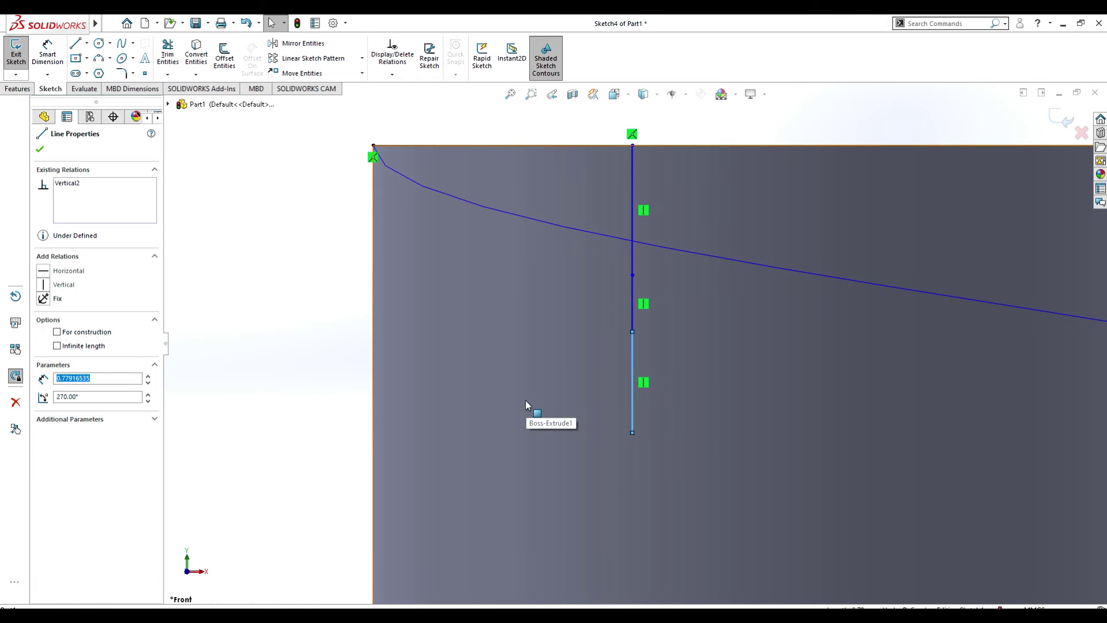
{"action": "left_click", "coordinate": [632, 288]}
{"action": "type", "text": "1"}
{"action": "key", "text": "Return"}
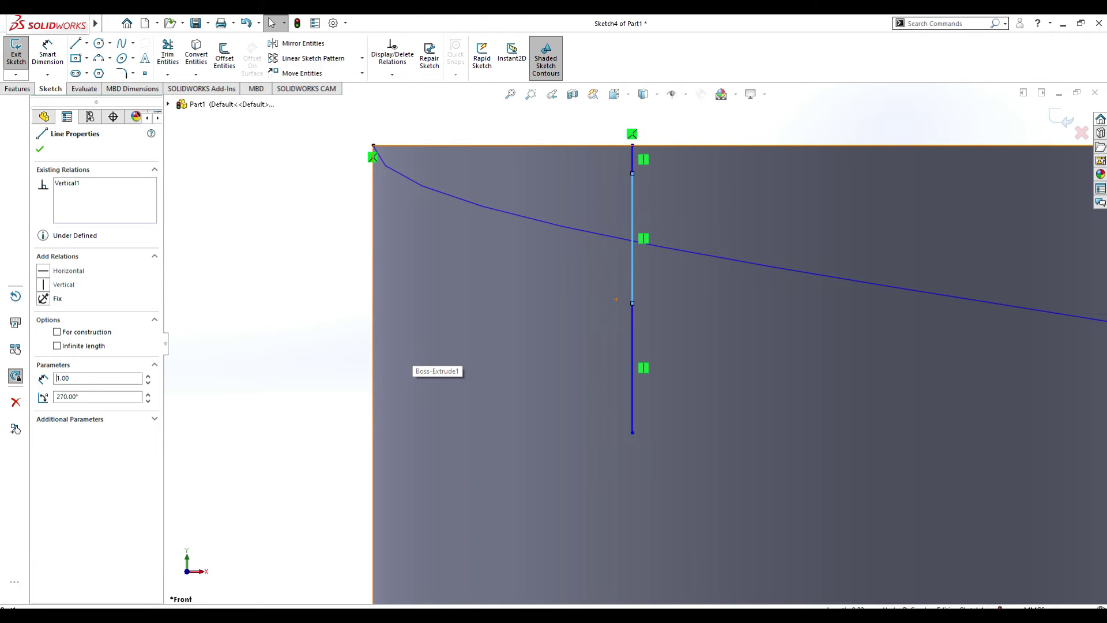
Delete the lowest and middle vertical lines, keeping only the one attached to the horizontal line
{"action": "left_click", "coordinate": [633, 361]}
{"action": "key", "text": "Delete"}
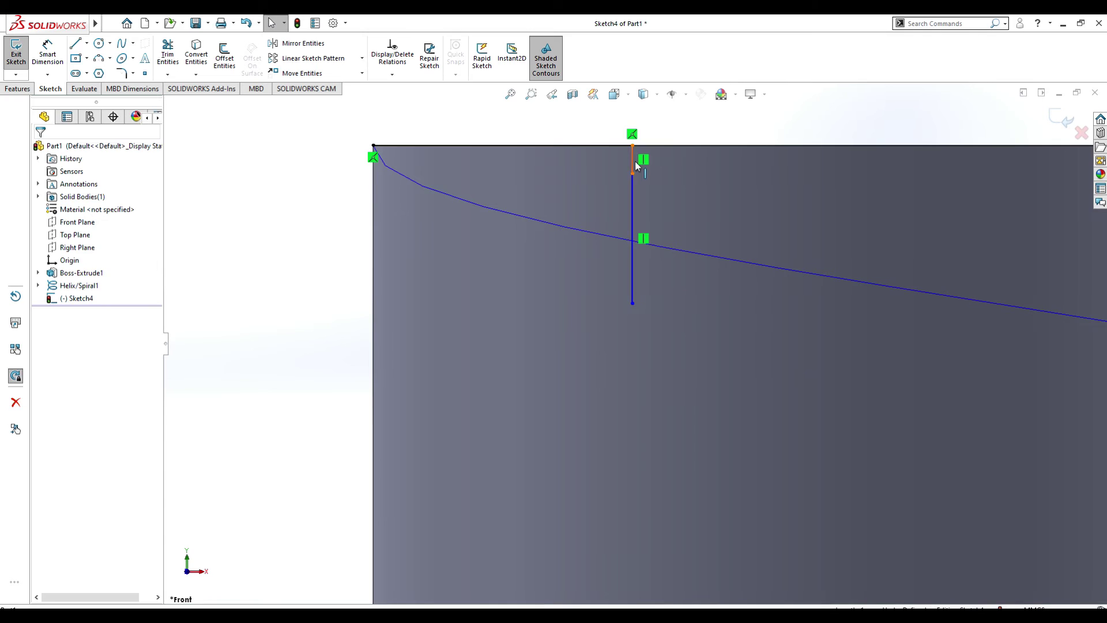
{"action": "left_click", "coordinate": [636, 190]}
{"action": "key", "text": "Delete"}
Set the length of the remaining vertical line below the horizontal line's end to 1.5 mm
{"action": "left_click", "coordinate": [633, 166]}
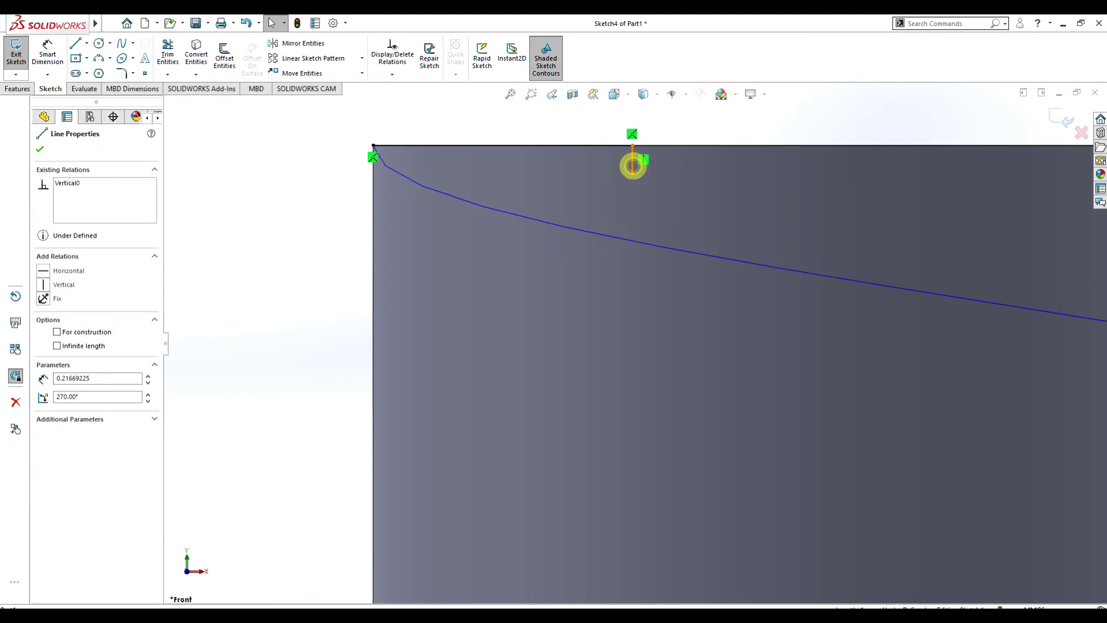
{"action": "type", "text": "1.50"}
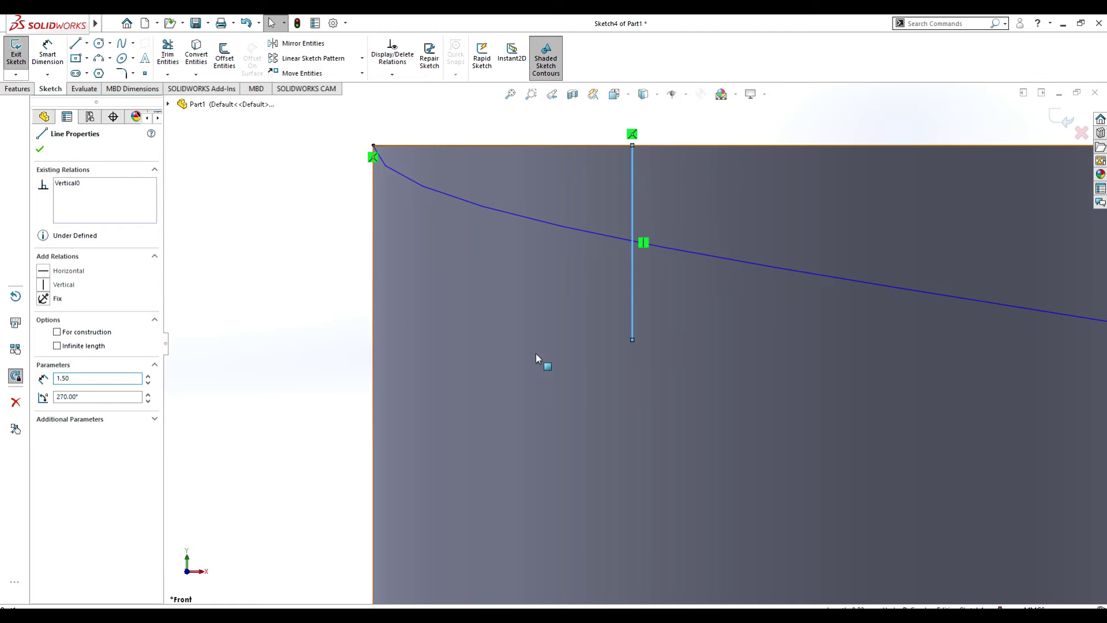
{"action": "scroll", "coordinate": [635, 352], "scroll_direction": "up", "scroll_amount": 5}
{"action": "scroll", "coordinate": [634, 397], "scroll_direction": "up", "scroll_amount": 2}
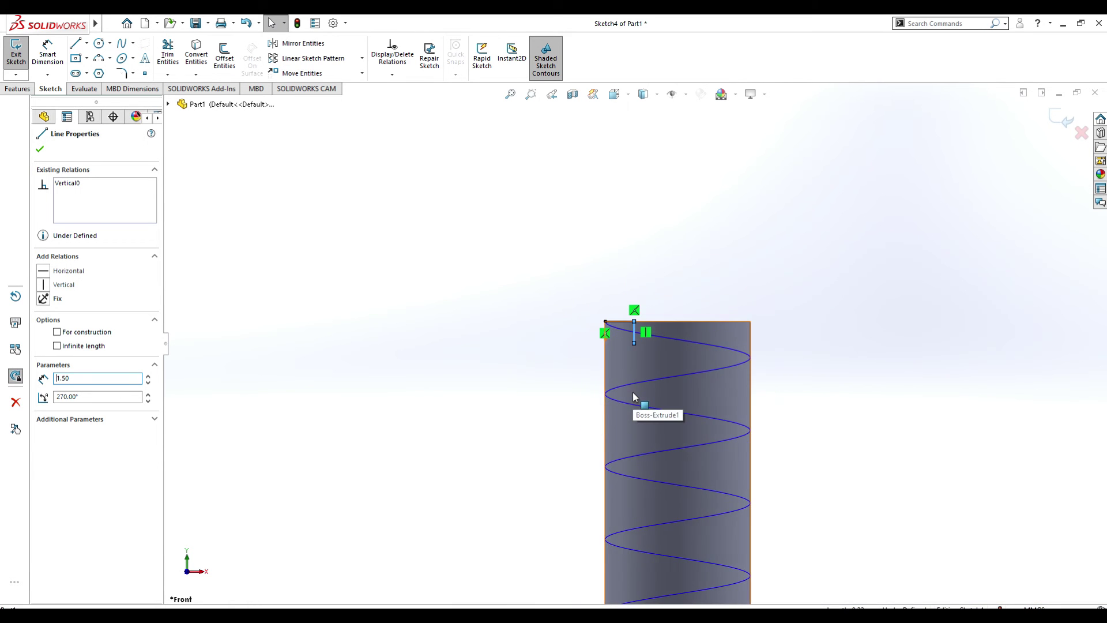
{"action": "scroll", "coordinate": [635, 375], "scroll_direction": "down", "scroll_amount": 6}
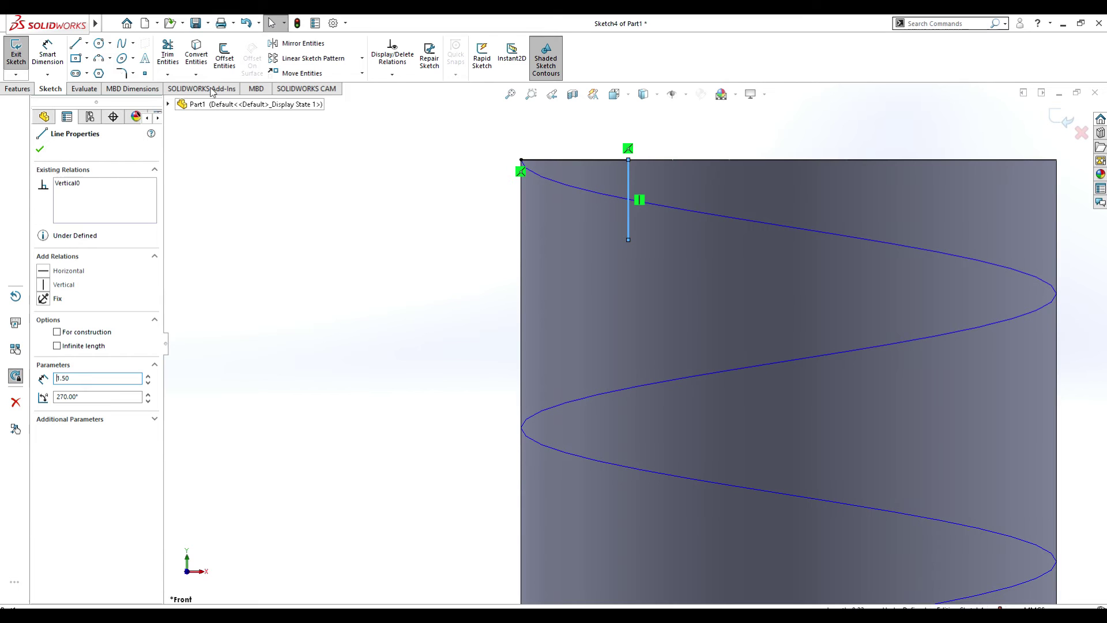
Sketch a second vertical line down from the lower end of the 1.5 mm line and set its length to 1 mm
{"action": "left_click", "coordinate": [87, 44]}
{"action": "left_click", "coordinate": [89, 58]}
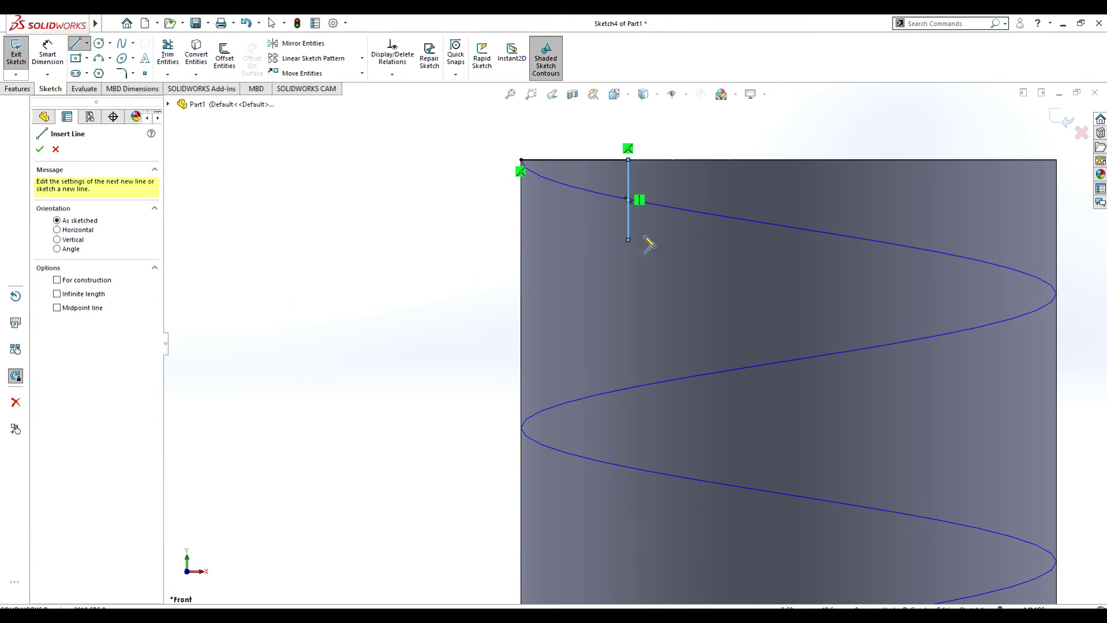
{"action": "left_click", "coordinate": [628, 240]}
{"action": "left_click", "coordinate": [629, 291]}
{"action": "key", "text": "Escape"}
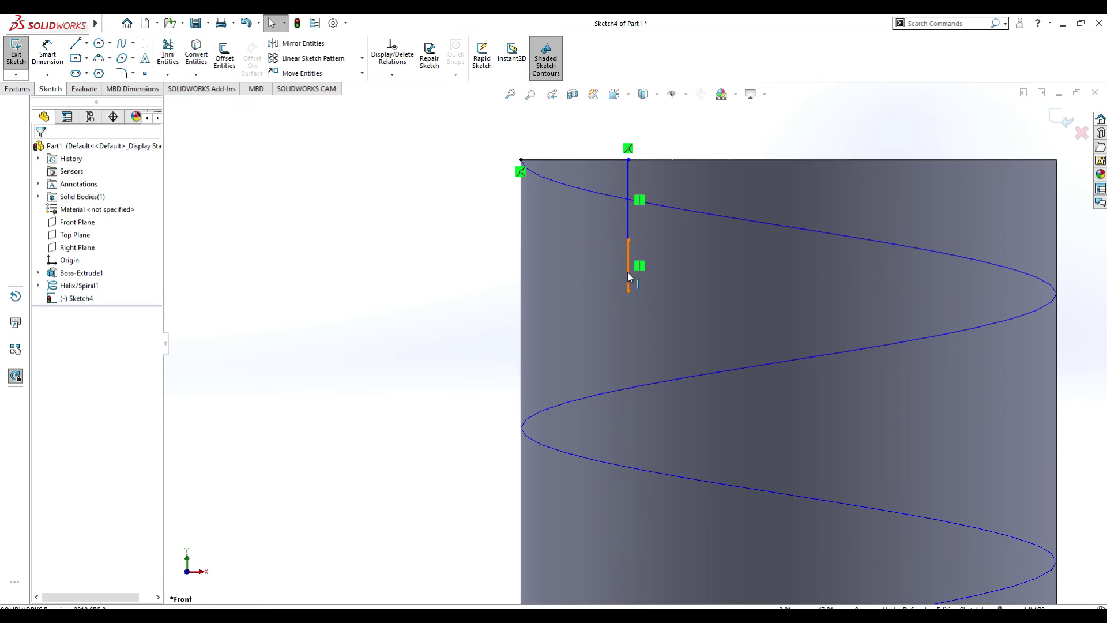
{"action": "left_click", "coordinate": [629, 277]}
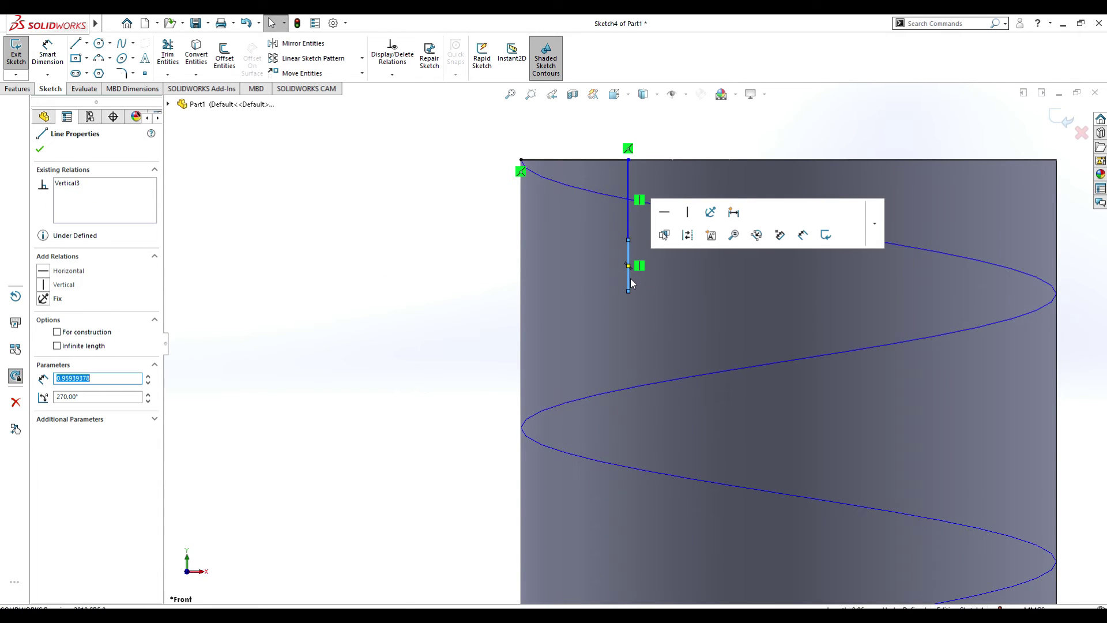
{"action": "type", "text": "1"}
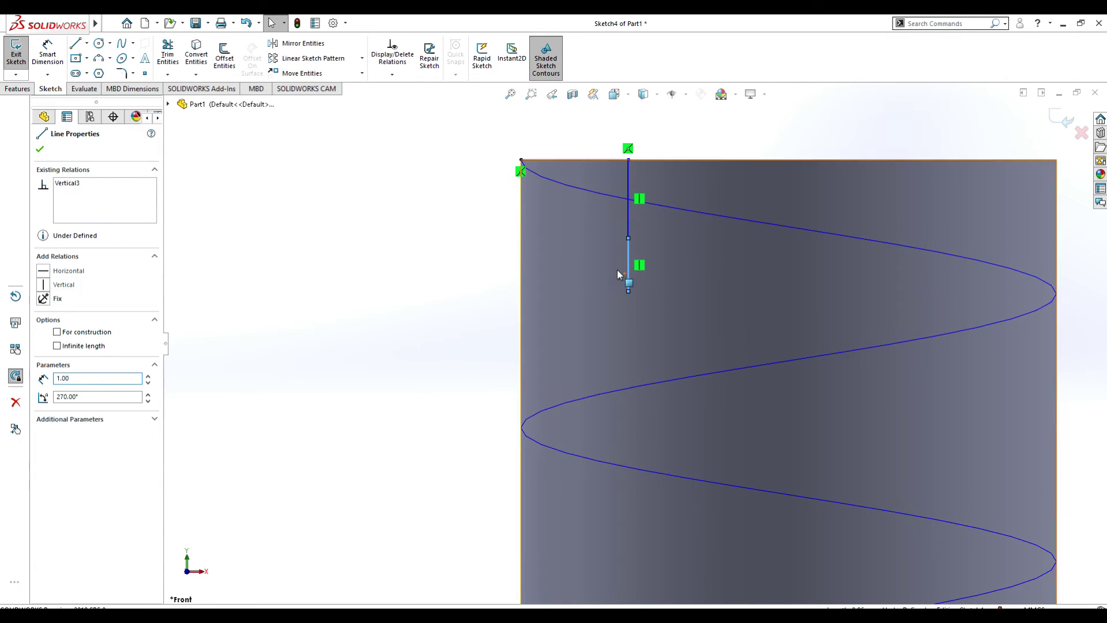
Sketch a third vertical line about 1.5 mm long straight down from the lower end of the 1 mm line
{"action": "left_click", "coordinate": [86, 44]}
{"action": "left_click", "coordinate": [95, 58]}
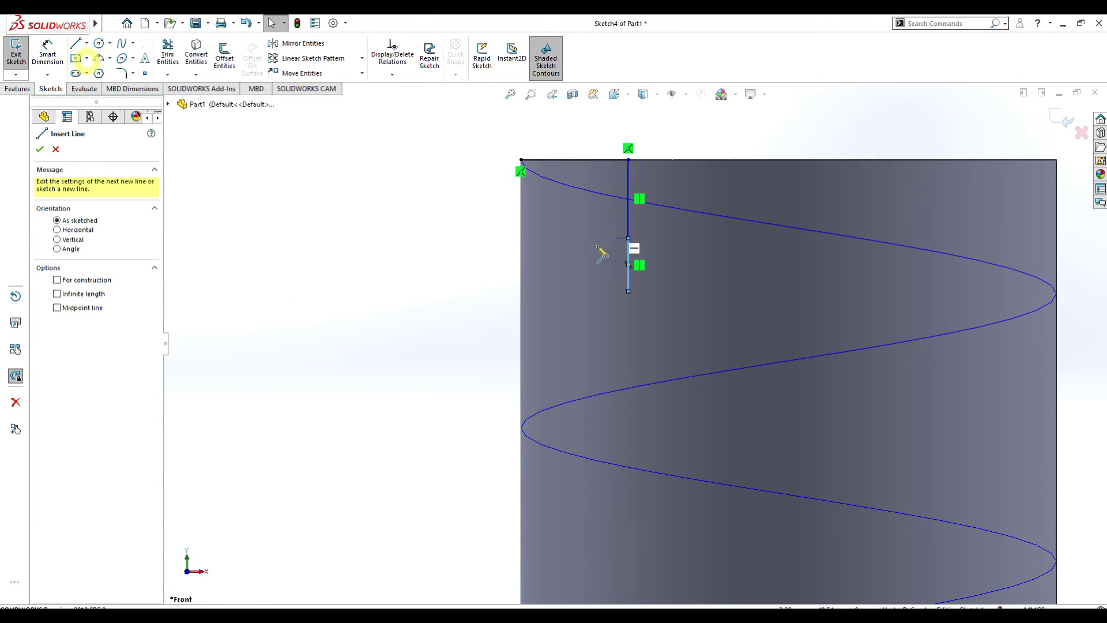
{"action": "left_click", "coordinate": [629, 292]}
{"action": "left_click", "coordinate": [629, 372]}
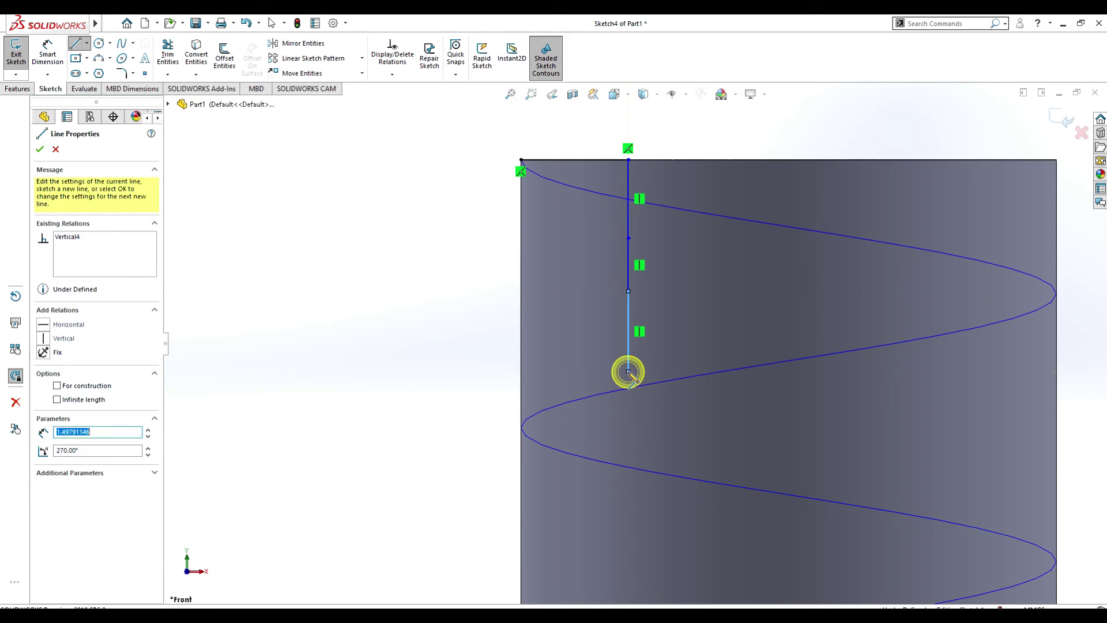
{"action": "key", "text": "Escape"}
Dimension the uppermost vertical line at 1.5 mm with Smart Dimension
{"action": "left_click", "coordinate": [44, 54]}
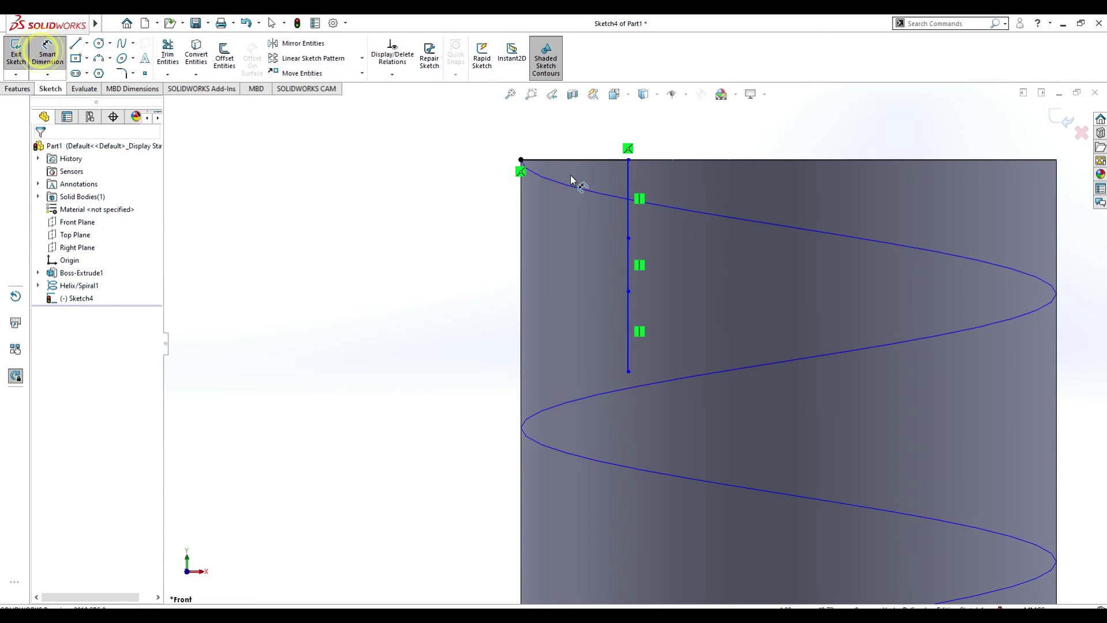
{"action": "left_click", "coordinate": [627, 183]}
{"action": "left_click", "coordinate": [680, 184]}
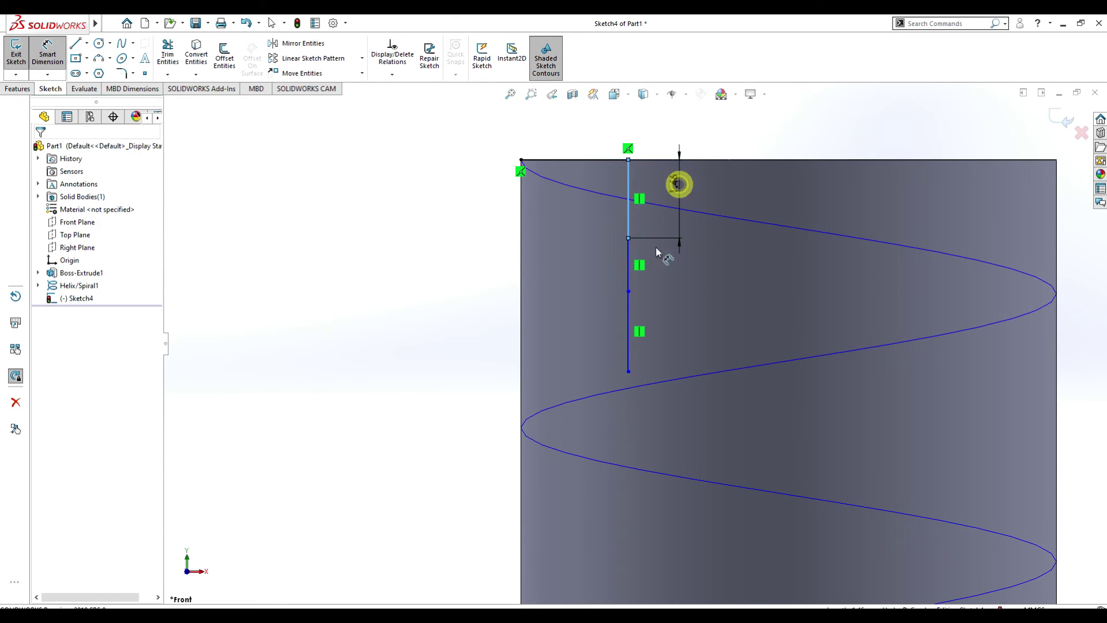
{"action": "type", "text": "1.5"}
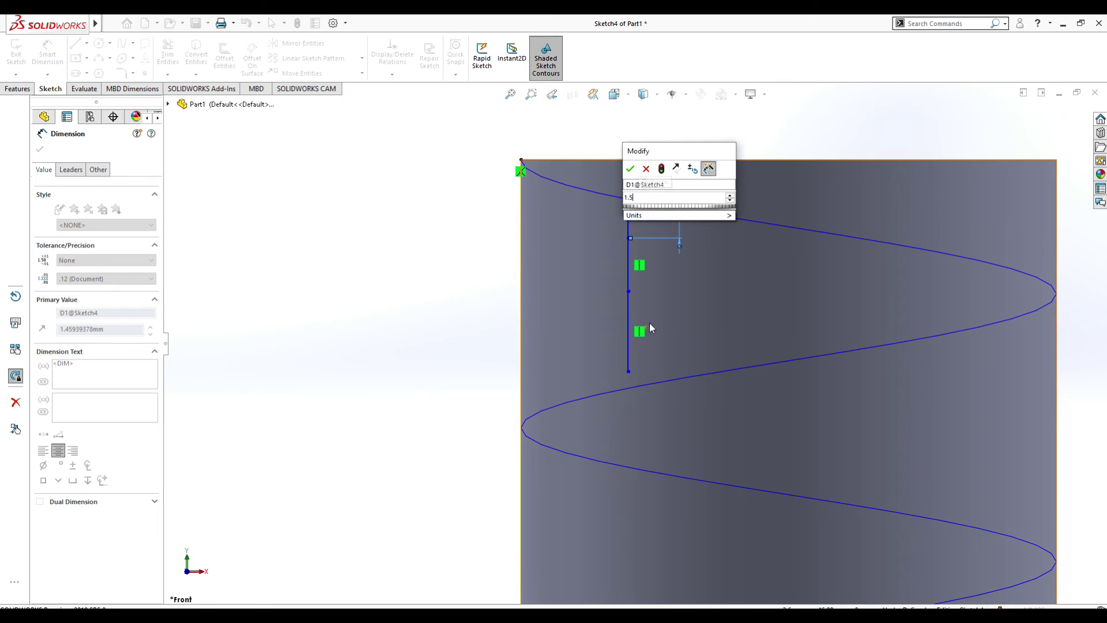
{"action": "key", "text": "Return"}
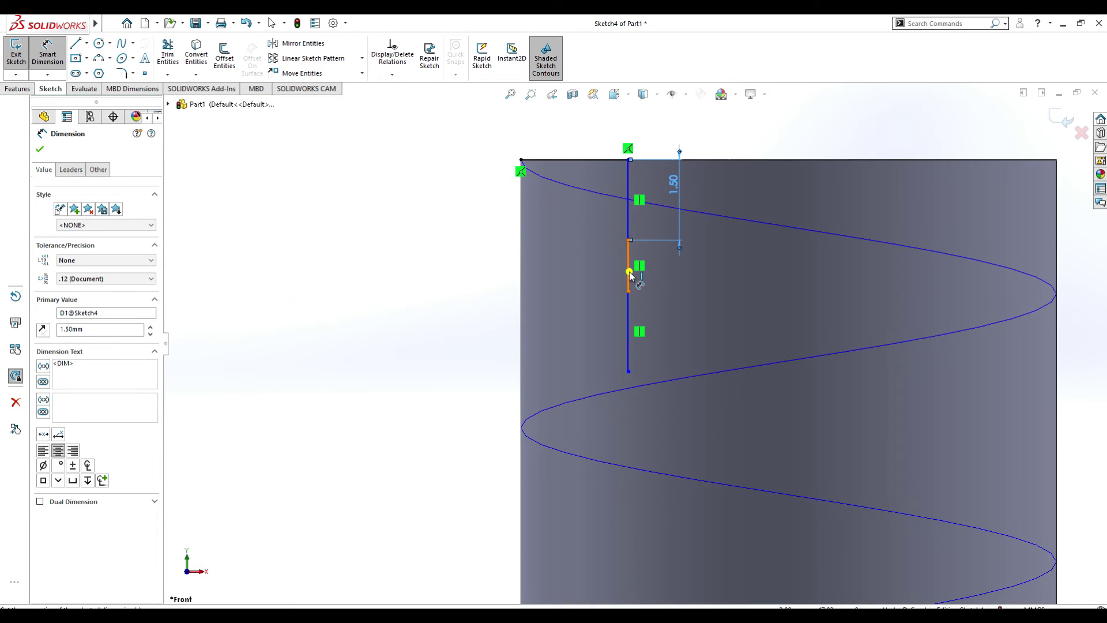
Dimension the middle vertical line at 1 mm
{"action": "left_click", "coordinate": [629, 276]}
{"action": "left_click", "coordinate": [713, 316]}
{"action": "type", "text": "1"}
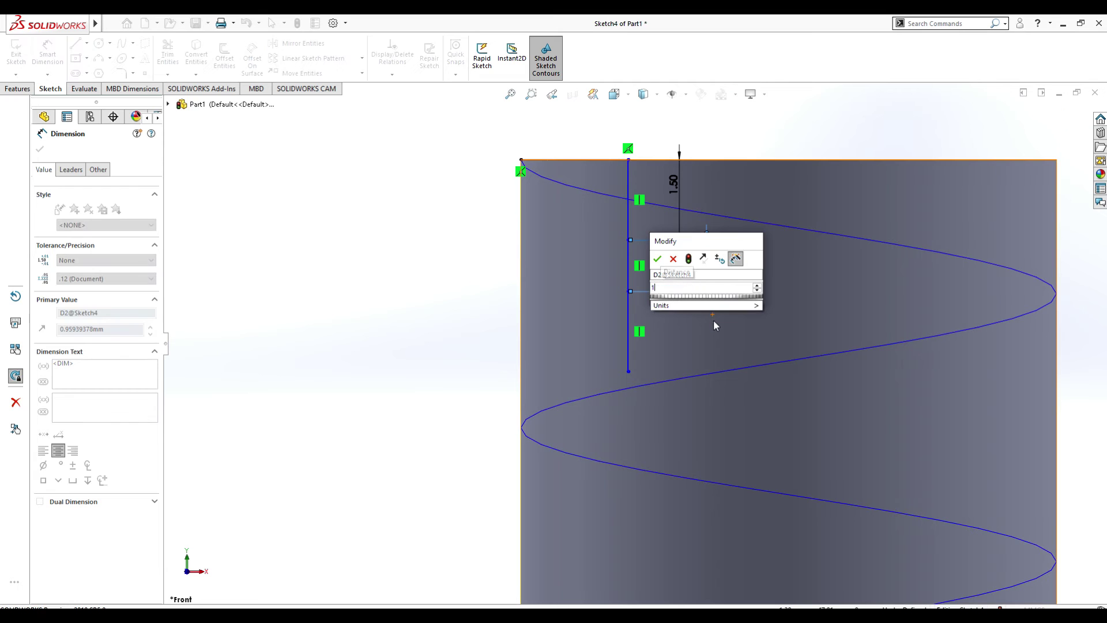
{"action": "key", "text": "Return"}
Dimension the lowest vertical line at 1.5 mm
{"action": "left_click", "coordinate": [629, 327]}
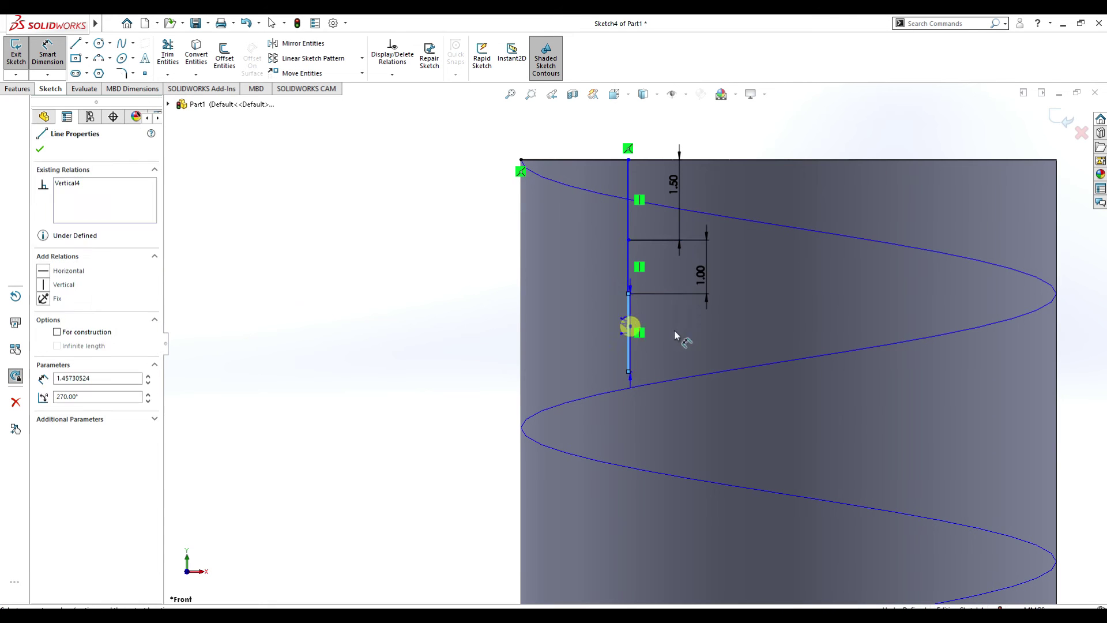
{"action": "left_click", "coordinate": [702, 344]}
{"action": "type", "text": "1."}
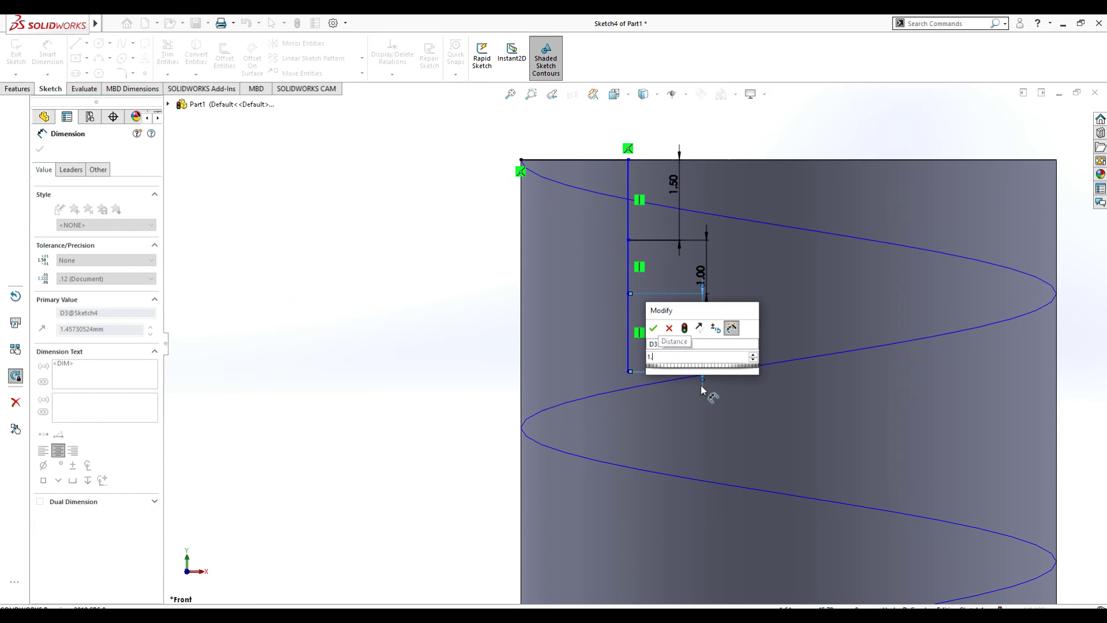
{"action": "type", "text": "5"}
{"action": "left_click", "coordinate": [654, 328]}
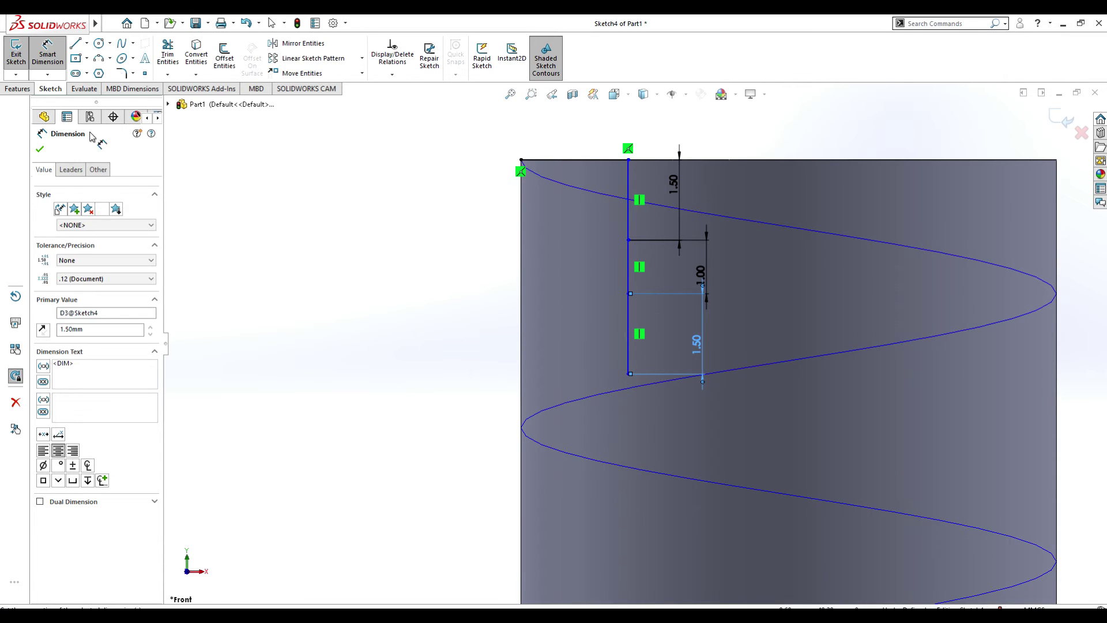
Sketch a slanted line from the lower end of the uppermost vertical line to the cylinder's upper-left corner, about 2.5 mm long
{"action": "left_click", "coordinate": [73, 56]}
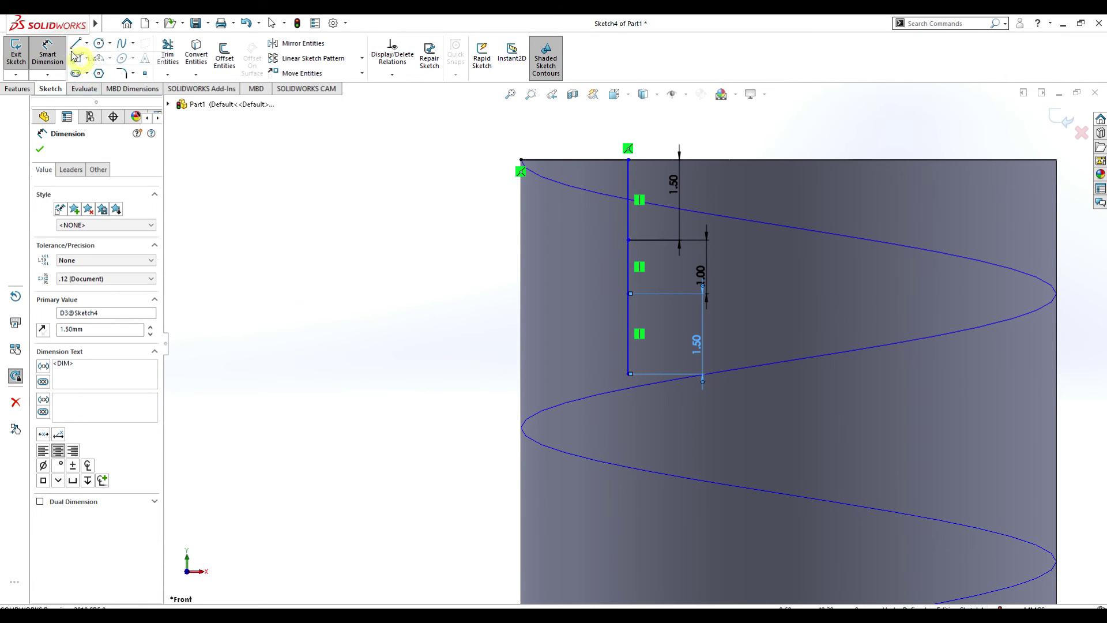
{"action": "left_click", "coordinate": [627, 239]}
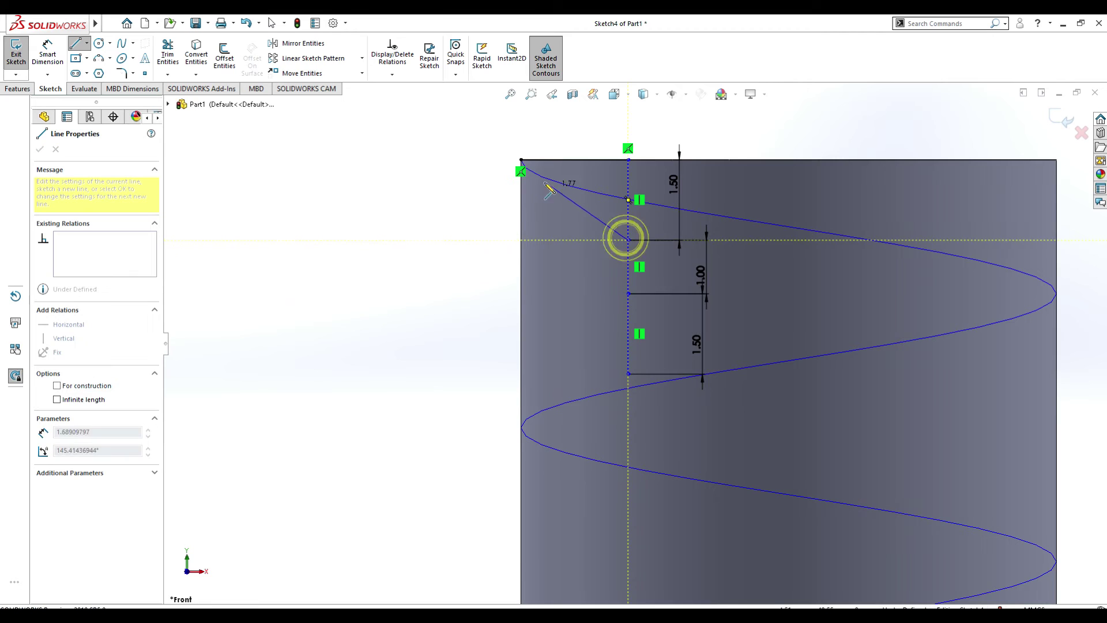
{"action": "left_click", "coordinate": [522, 160]}
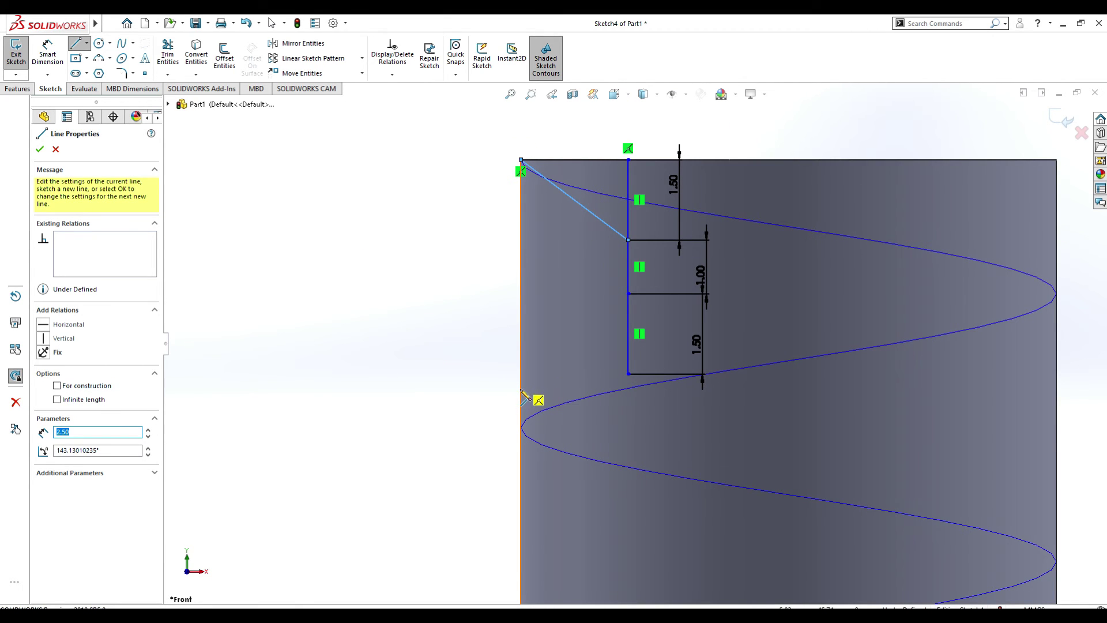
{"action": "key", "text": "Escape"}
{"action": "key", "text": "Escape"}
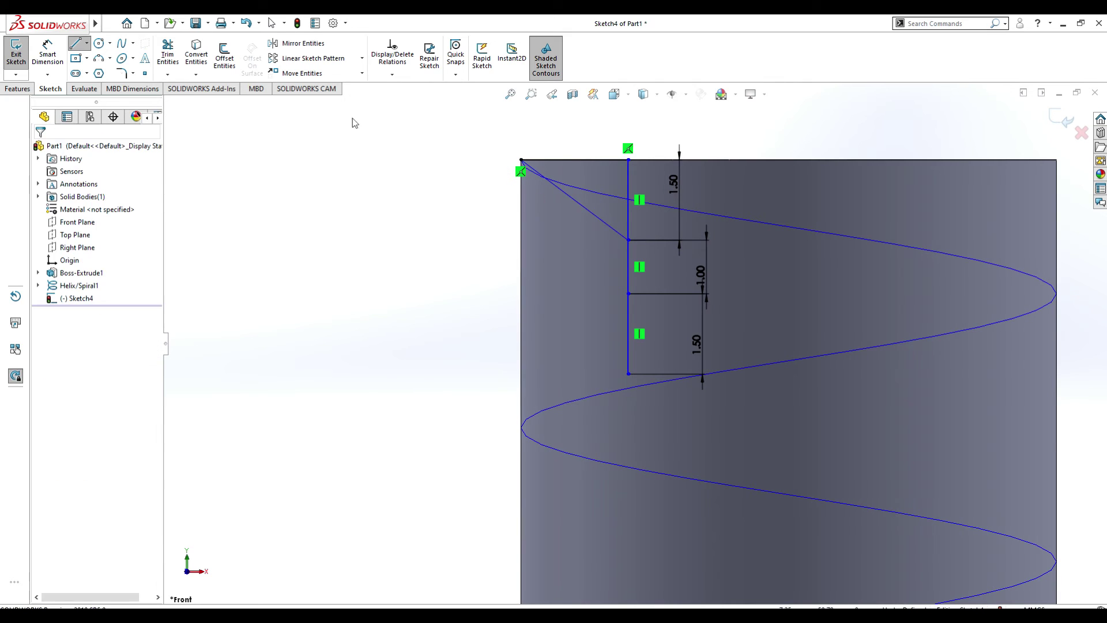
{"action": "left_click", "coordinate": [80, 44]}
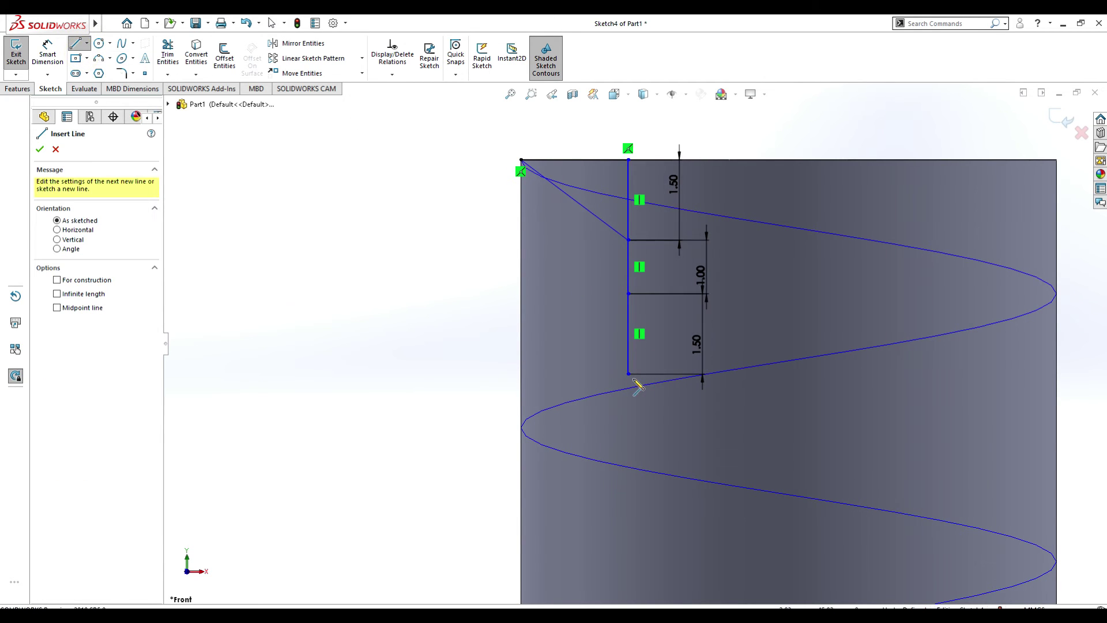
{"action": "left_click", "coordinate": [629, 375]}
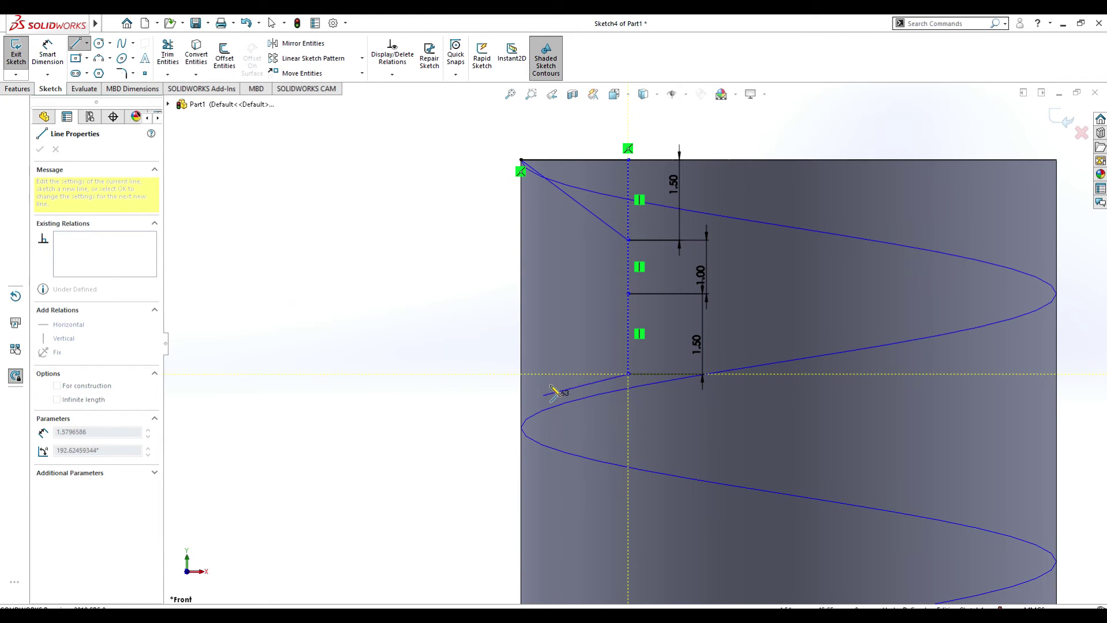
{"action": "key", "text": "Escape"}
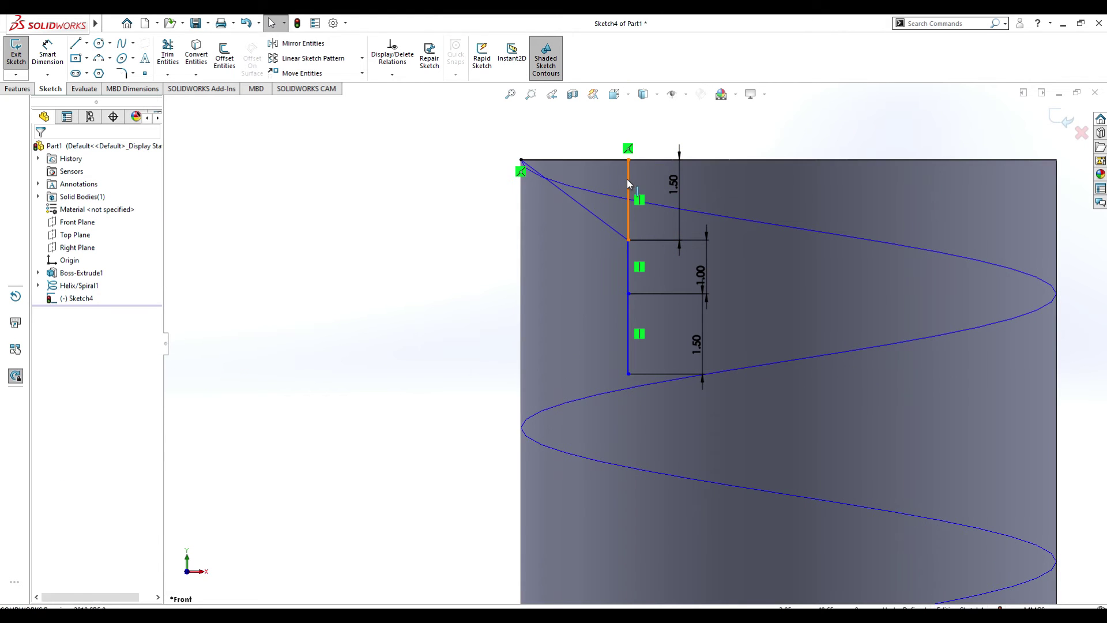
Change the uppermost vertical line's dimension to 0.05 mm
{"action": "left_click", "coordinate": [628, 181]}
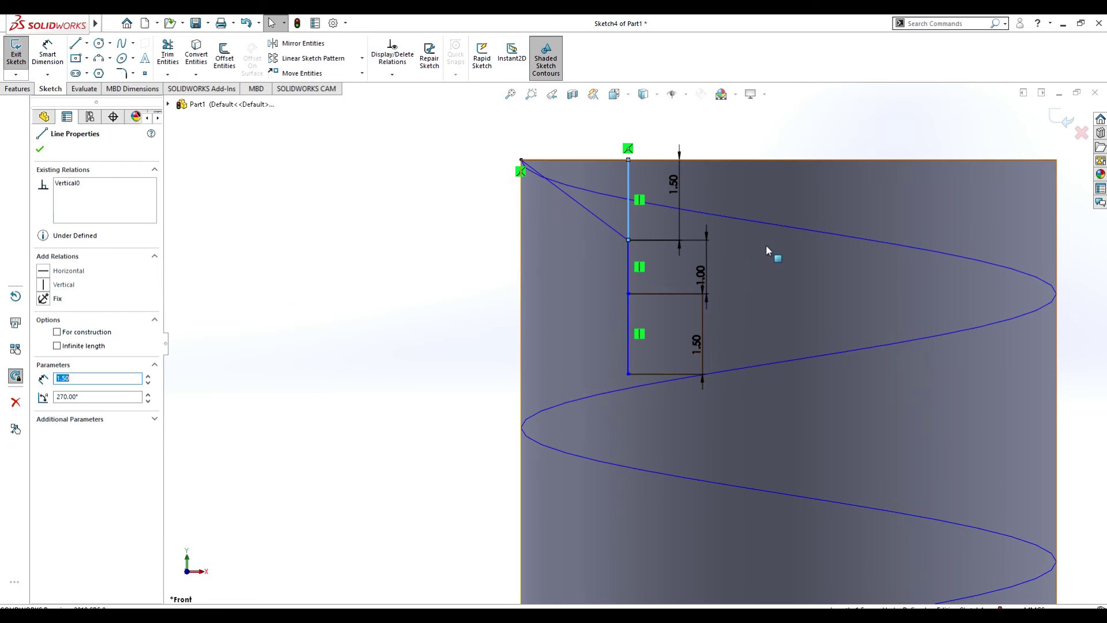
{"action": "double_click", "coordinate": [673, 183]}
{"action": "type", "text": ".0"}
{"action": "key", "text": "Return"}
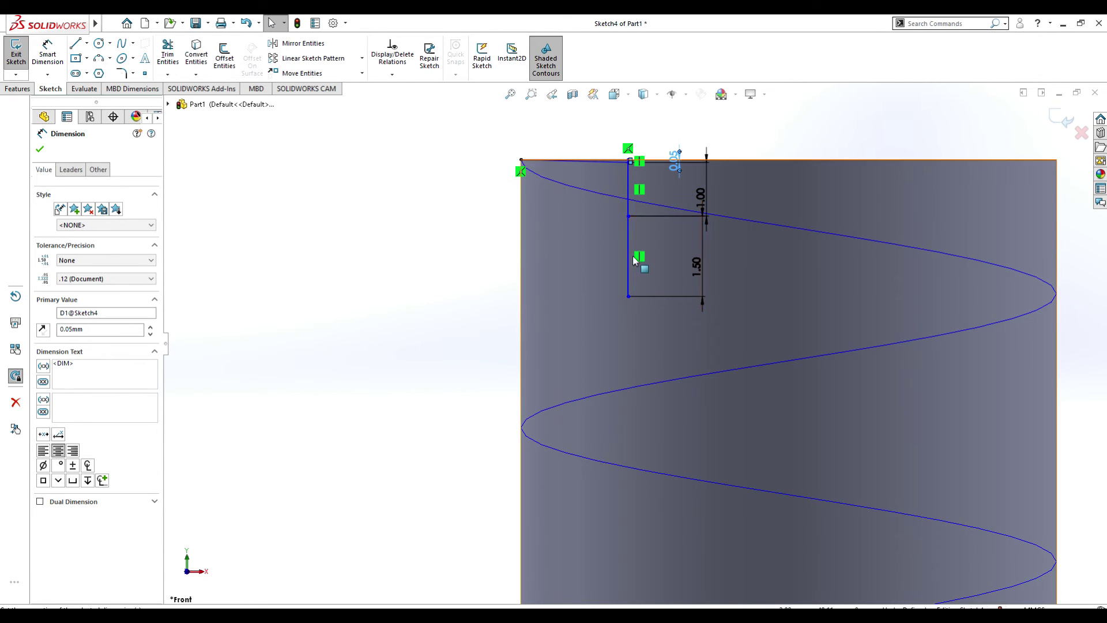
Set the dimension of the uppermost vertical line to 0.5 mm
{"action": "scroll", "coordinate": [632, 204], "scroll_direction": "down", "scroll_amount": 2}
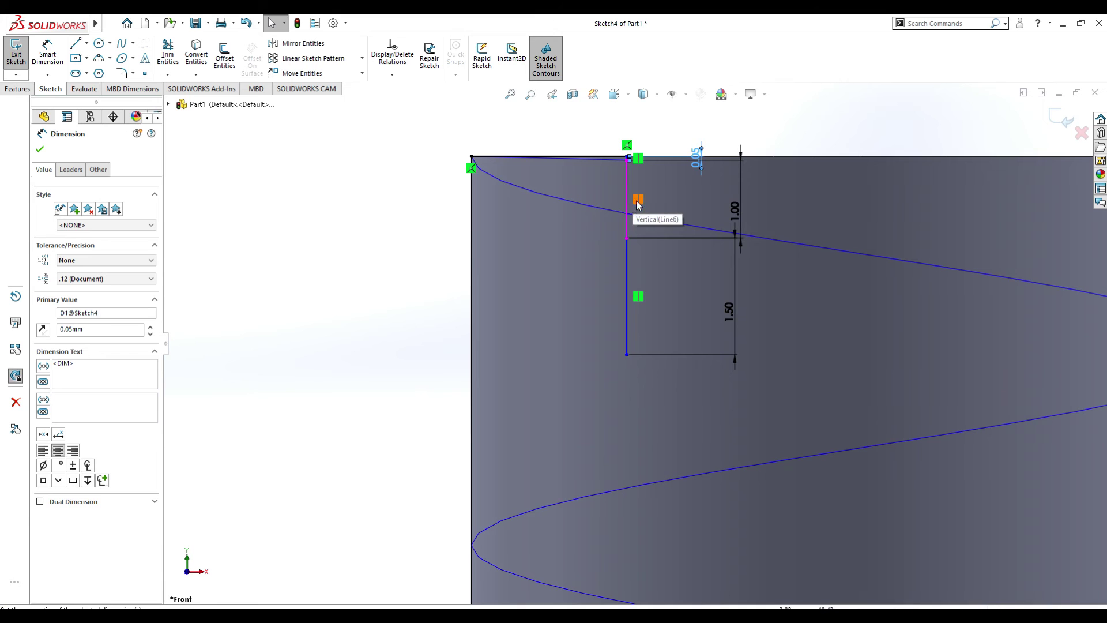
{"action": "double_click", "coordinate": [698, 155]}
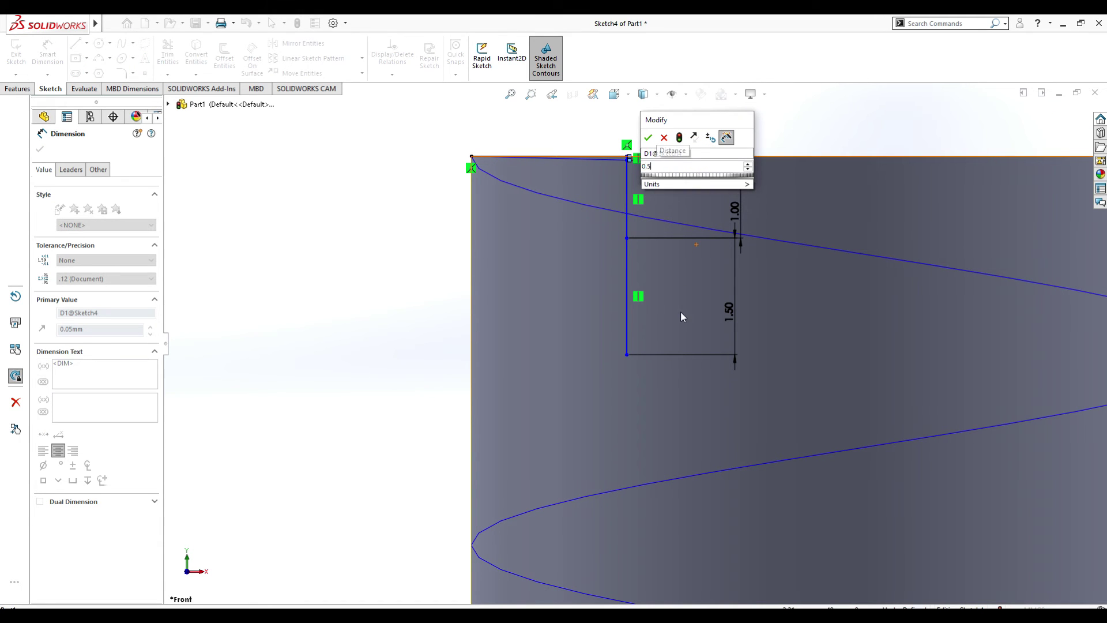
{"action": "key", "text": "Return"}
Try to change the lowest vertical line's dimension to 0.5 mm
{"action": "left_click", "coordinate": [628, 337]}
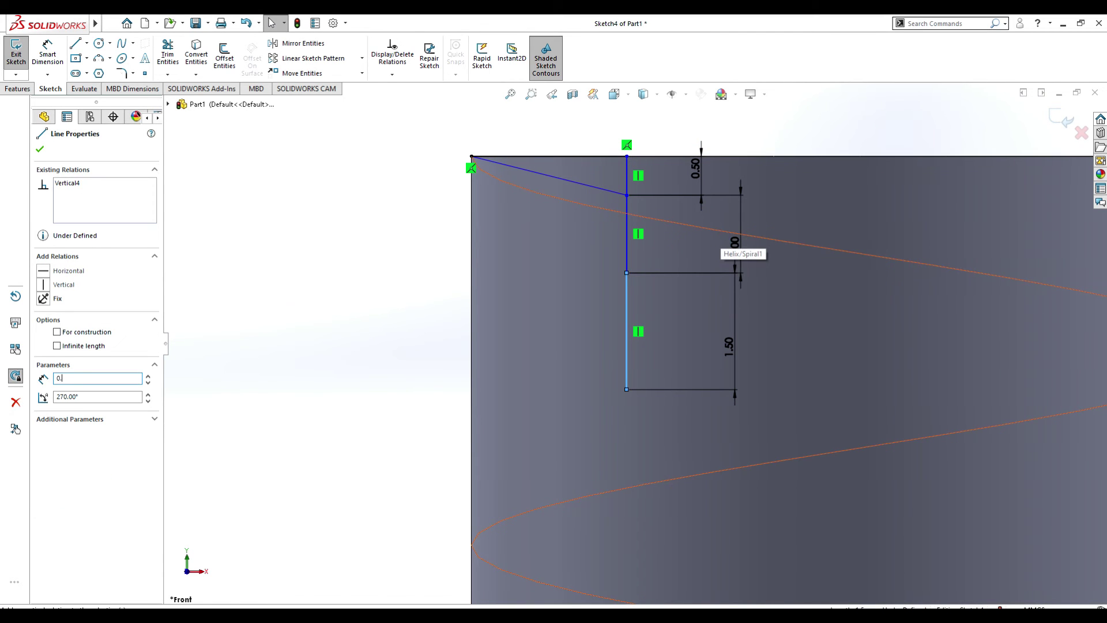
{"action": "left_click", "coordinate": [732, 345]}
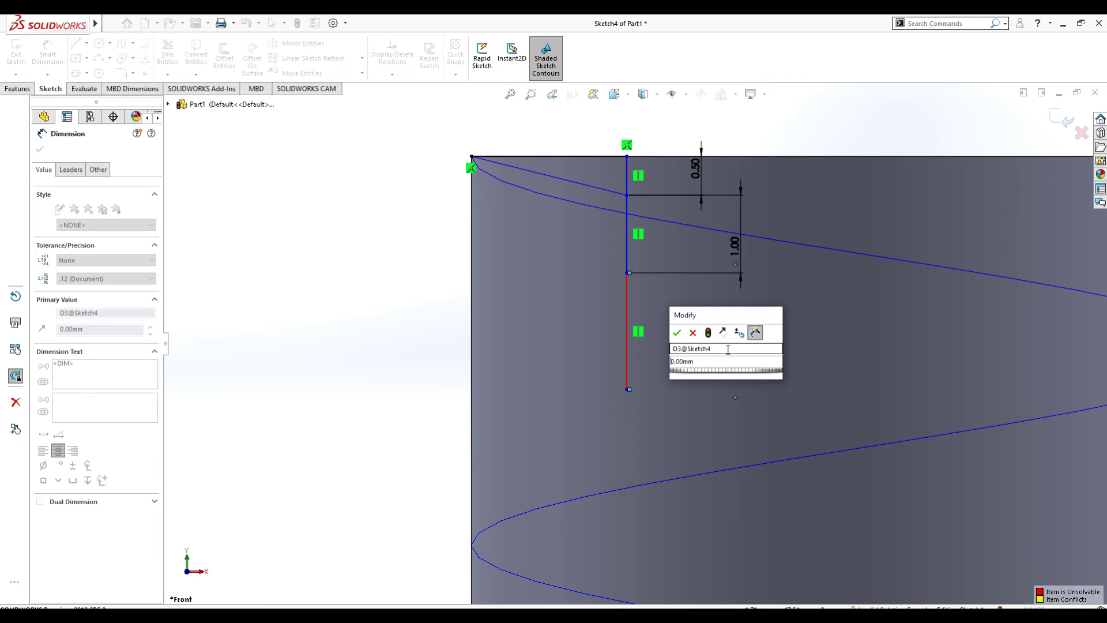
{"action": "type", "text": "0.5"}
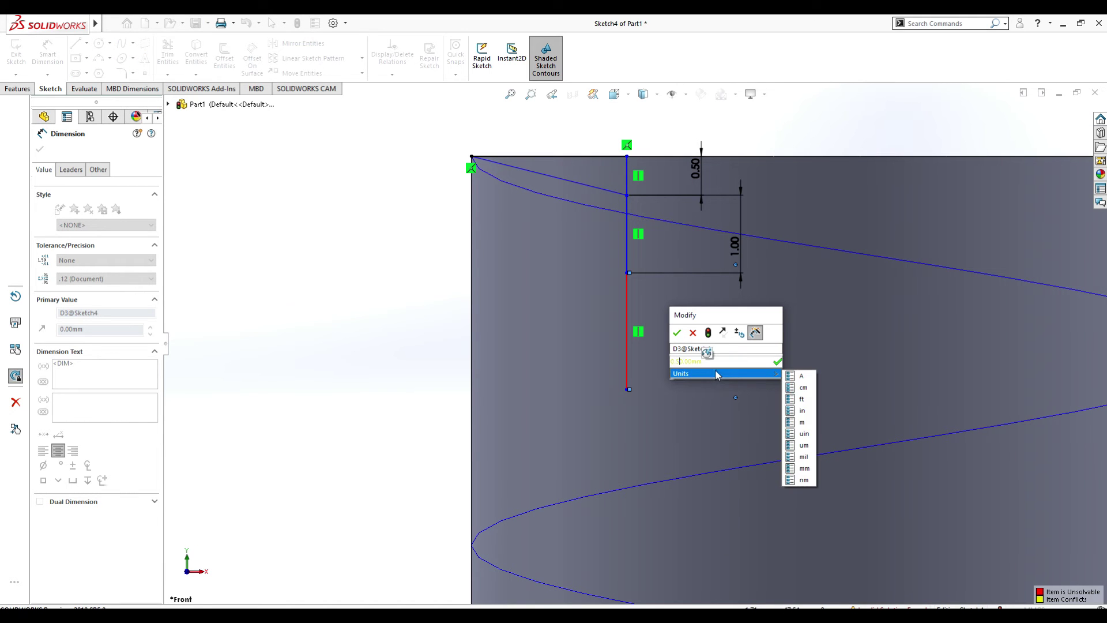
{"action": "left_click", "coordinate": [695, 332]}
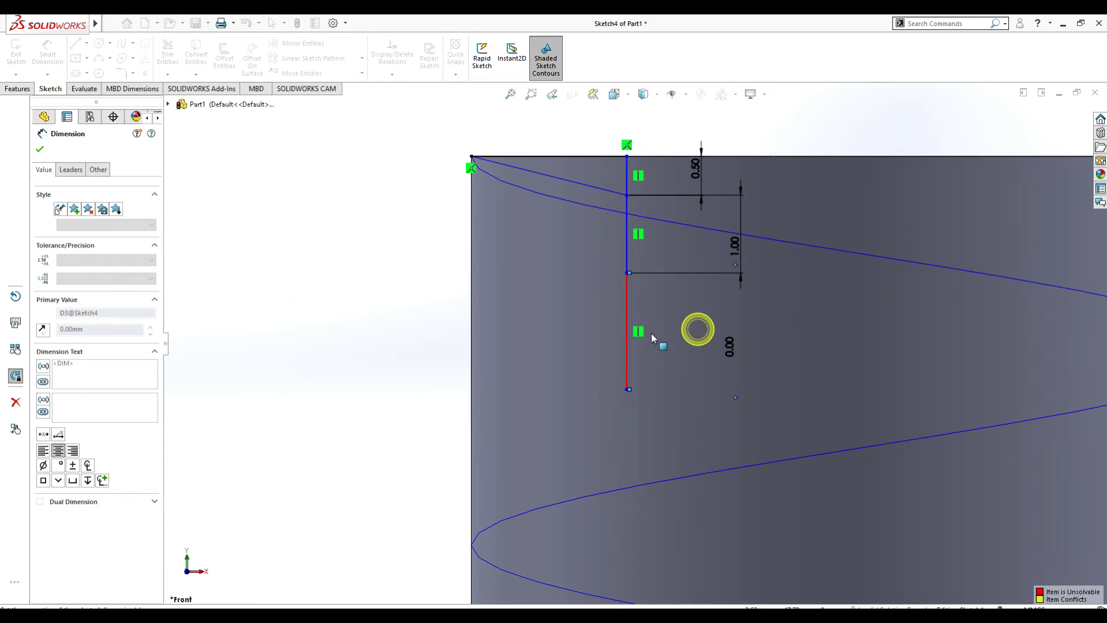
{"action": "left_click", "coordinate": [581, 338]}
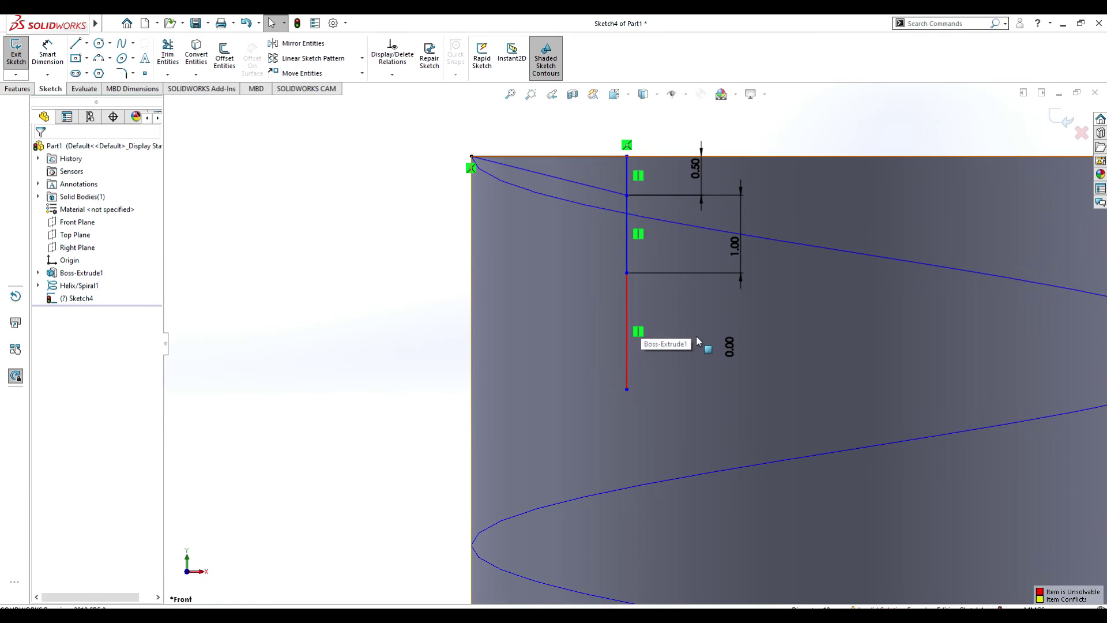
Delete the lowest vertical line together with its associated dimension
{"action": "left_click", "coordinate": [626, 365]}
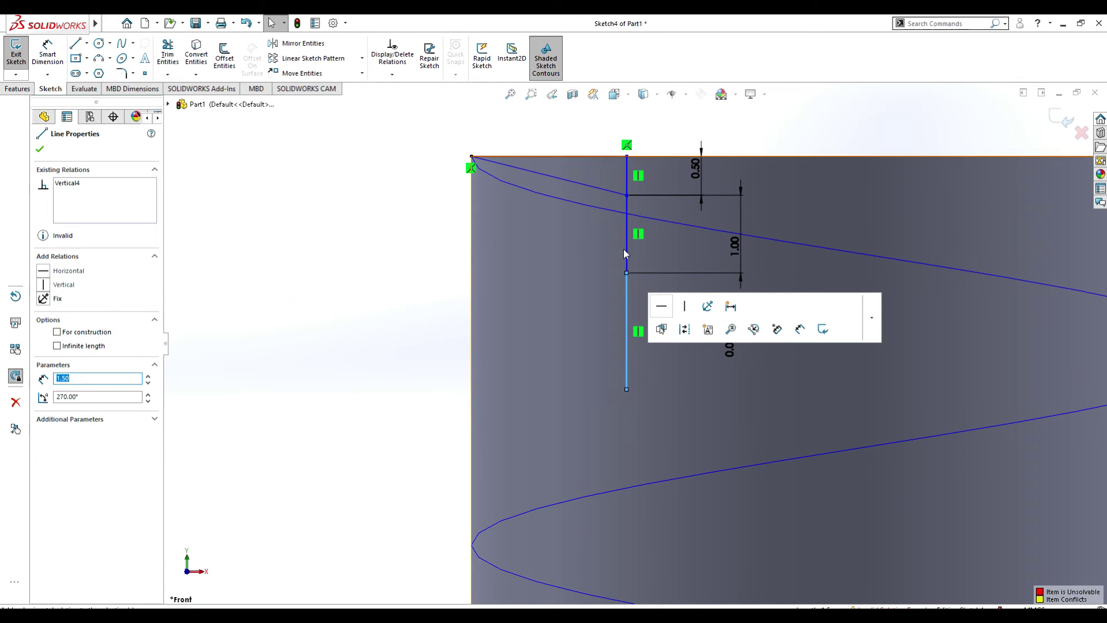
{"action": "key", "text": "Delete"}
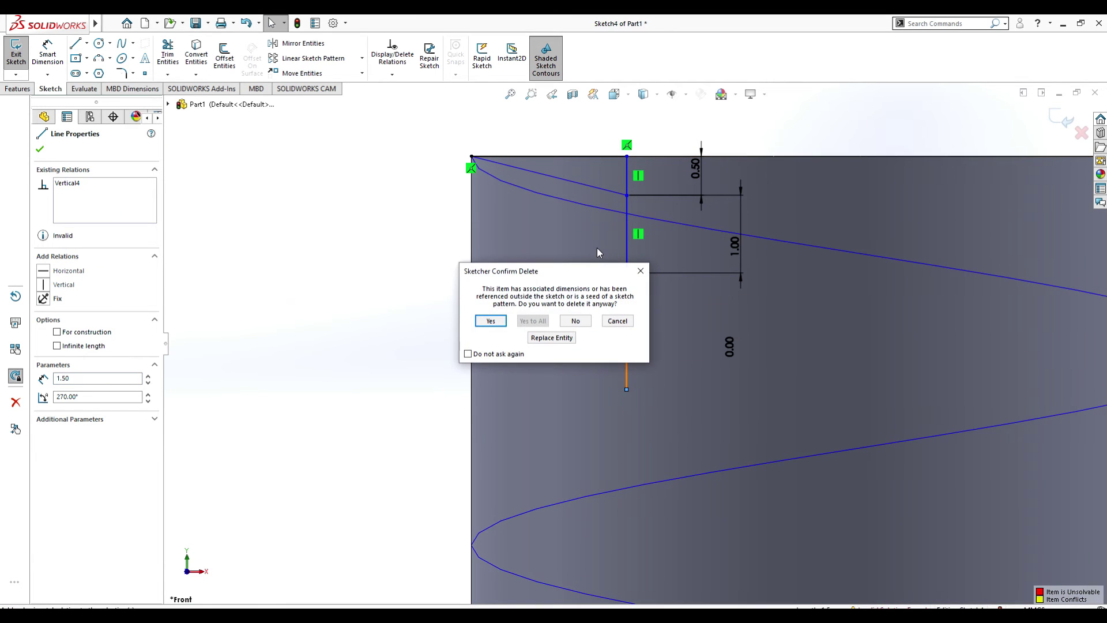
{"action": "left_click", "coordinate": [490, 322]}
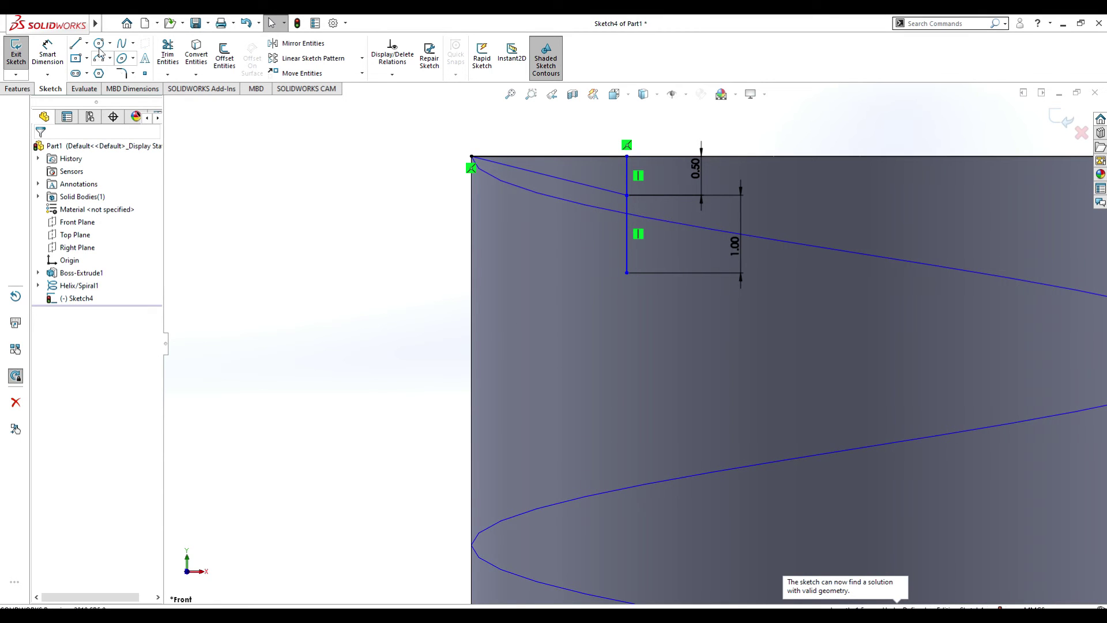
Sketch a vertical line about 1.2 mm long straight down from the lower end of the 1 mm line
{"action": "left_click", "coordinate": [87, 44]}
{"action": "left_click", "coordinate": [92, 60]}
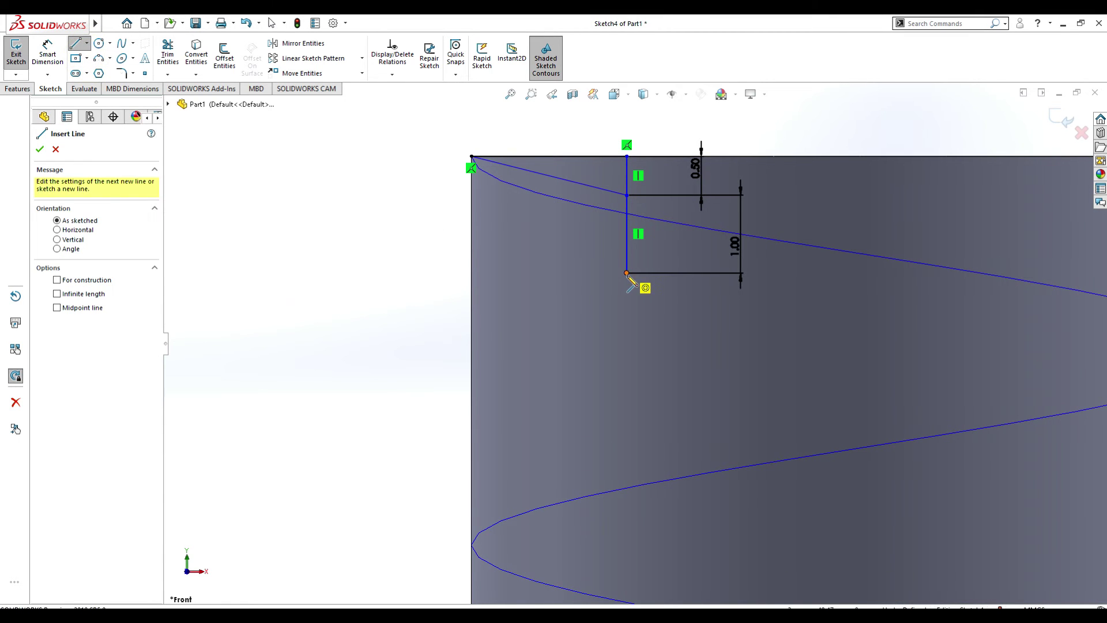
{"action": "left_click", "coordinate": [627, 274]}
{"action": "left_click", "coordinate": [627, 367]}
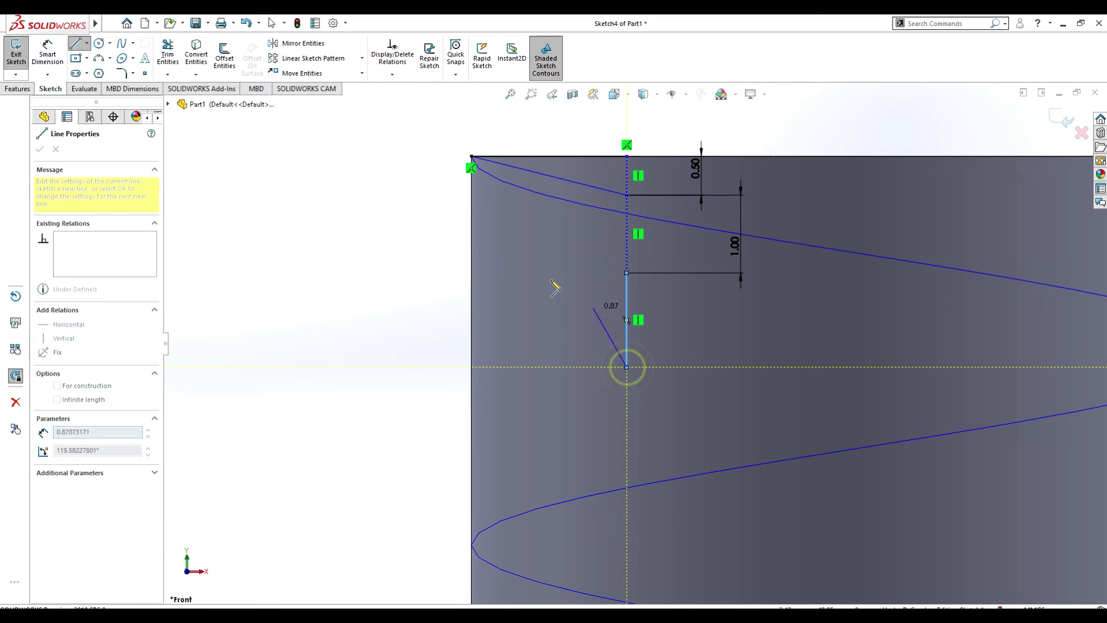
{"action": "key", "text": "Escape"}
Dimension the new lowest vertical line at 0.5 mm
{"action": "left_click", "coordinate": [628, 313]}
{"action": "left_click", "coordinate": [714, 323]}
{"action": "type", "text": "0.5"}
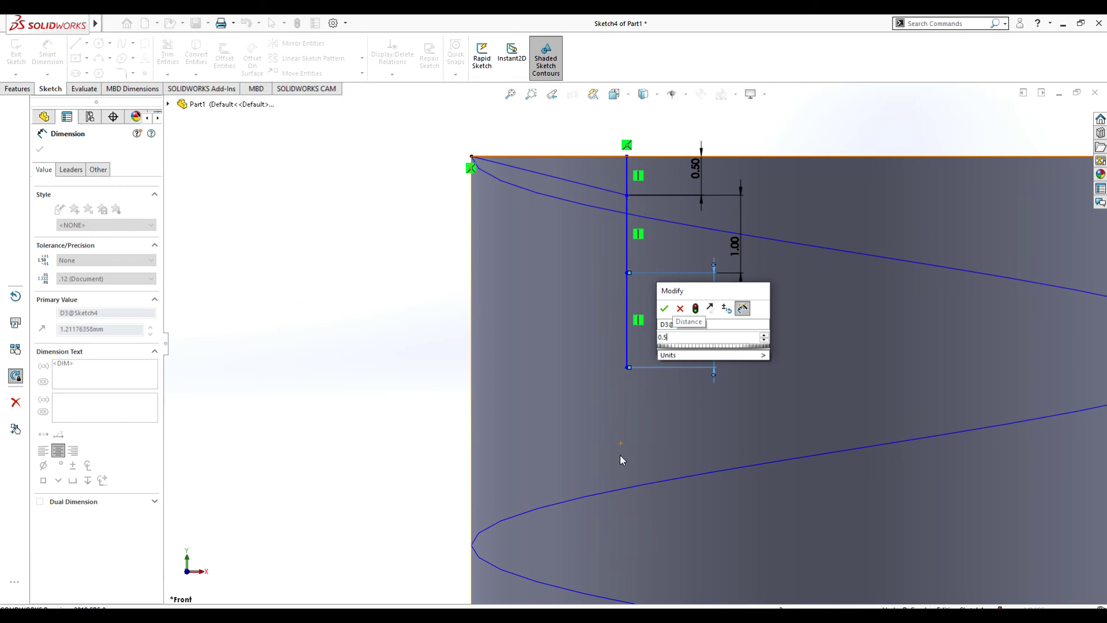
{"action": "key", "text": "Return"}
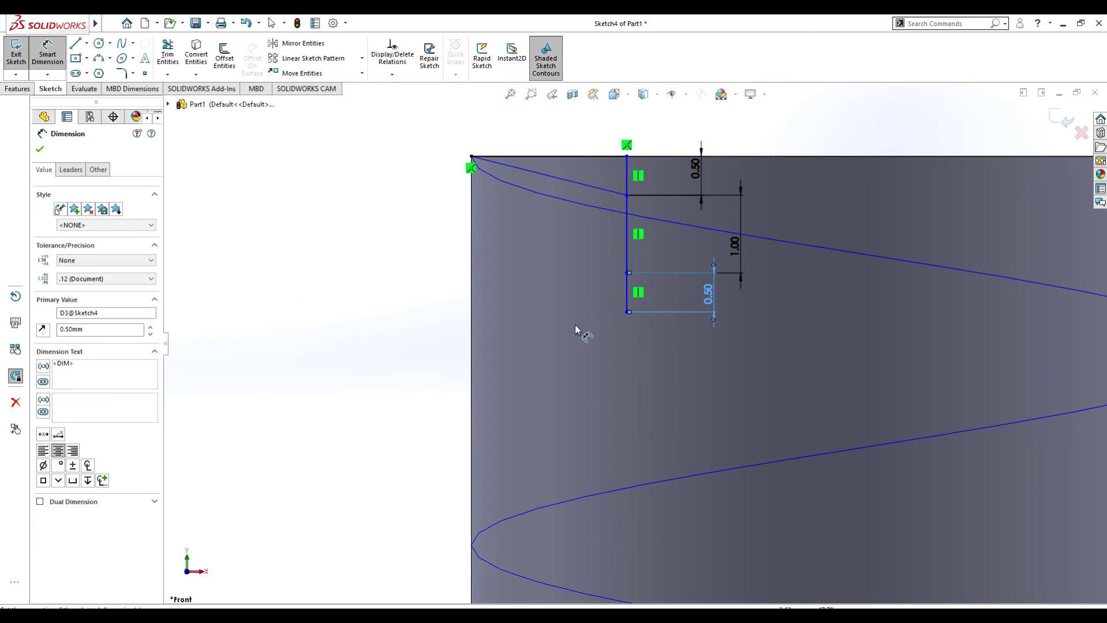
Sketch a slanted line from the 1 mm line's lower end to the cylinder's left edge, then close the profile with a 2 mm vertical line to the top corner
{"action": "left_click", "coordinate": [87, 44]}
{"action": "left_click", "coordinate": [94, 53]}
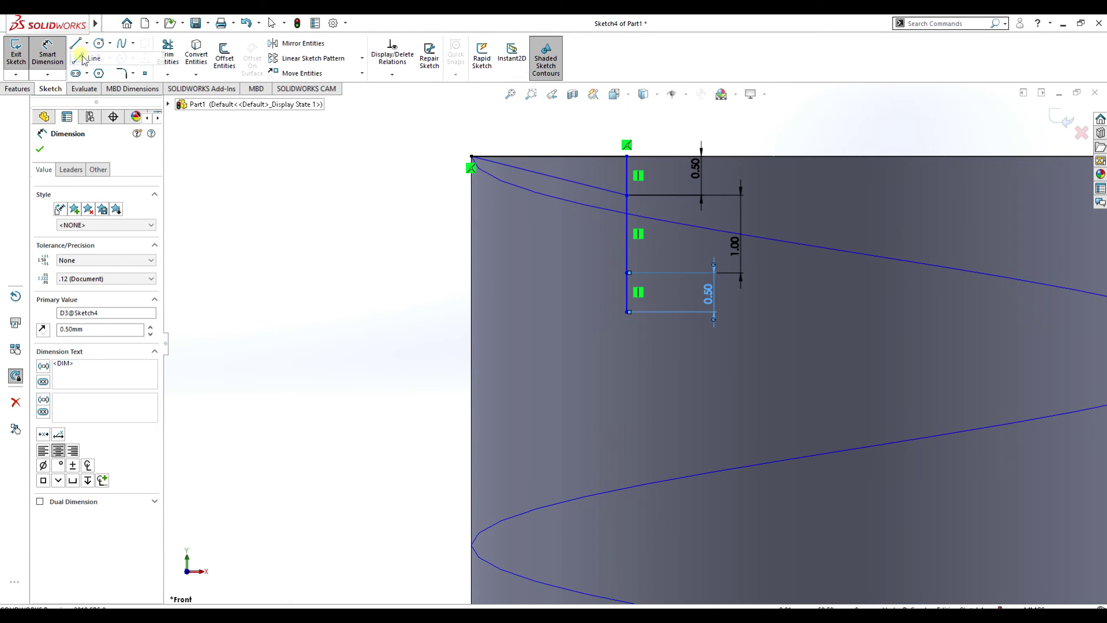
{"action": "left_click", "coordinate": [627, 273]}
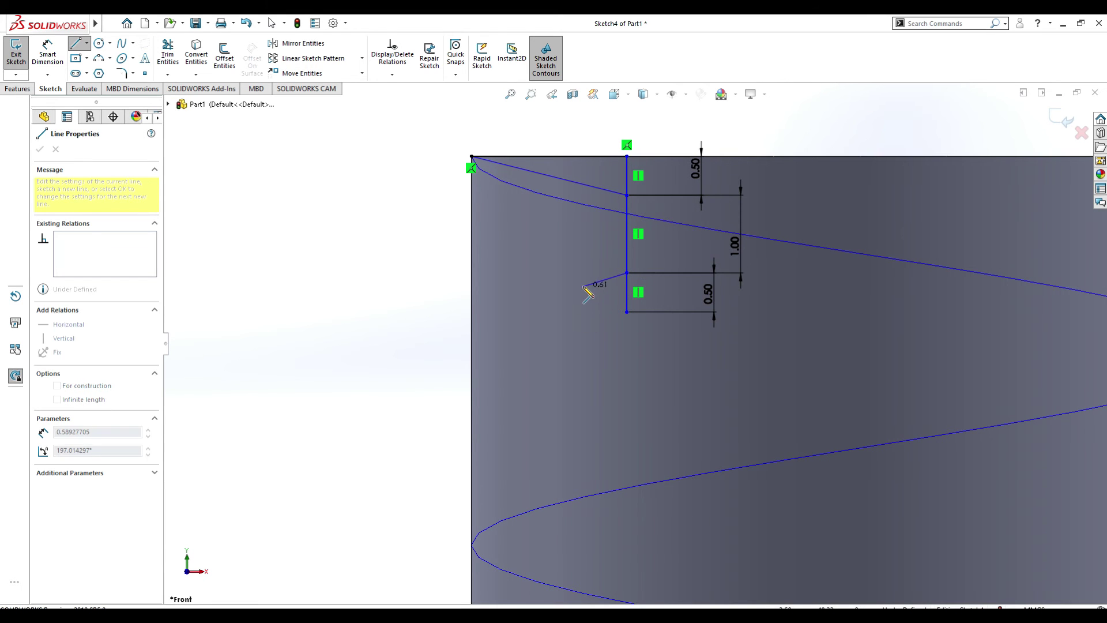
{"action": "left_click", "coordinate": [472, 313]}
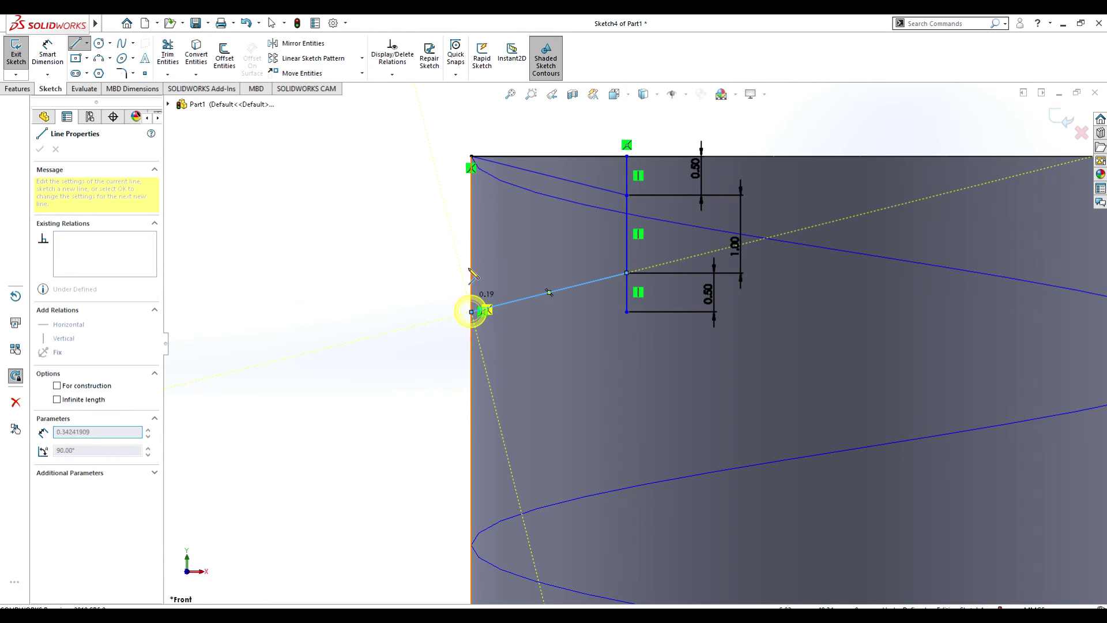
{"action": "double_click", "coordinate": [472, 156]}
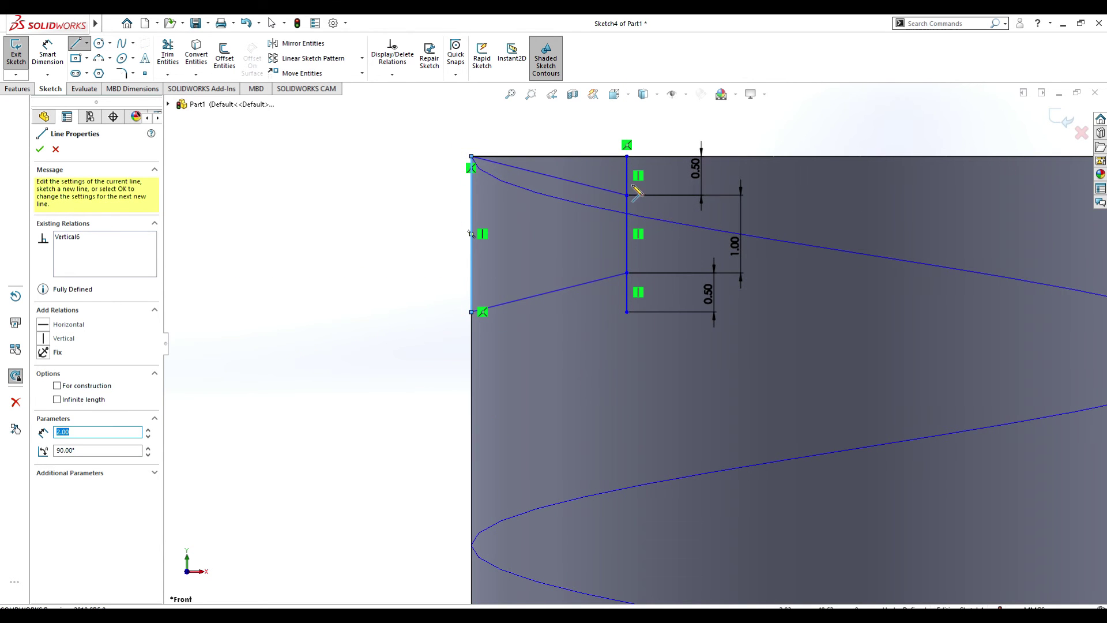
{"action": "key", "text": "Escape"}
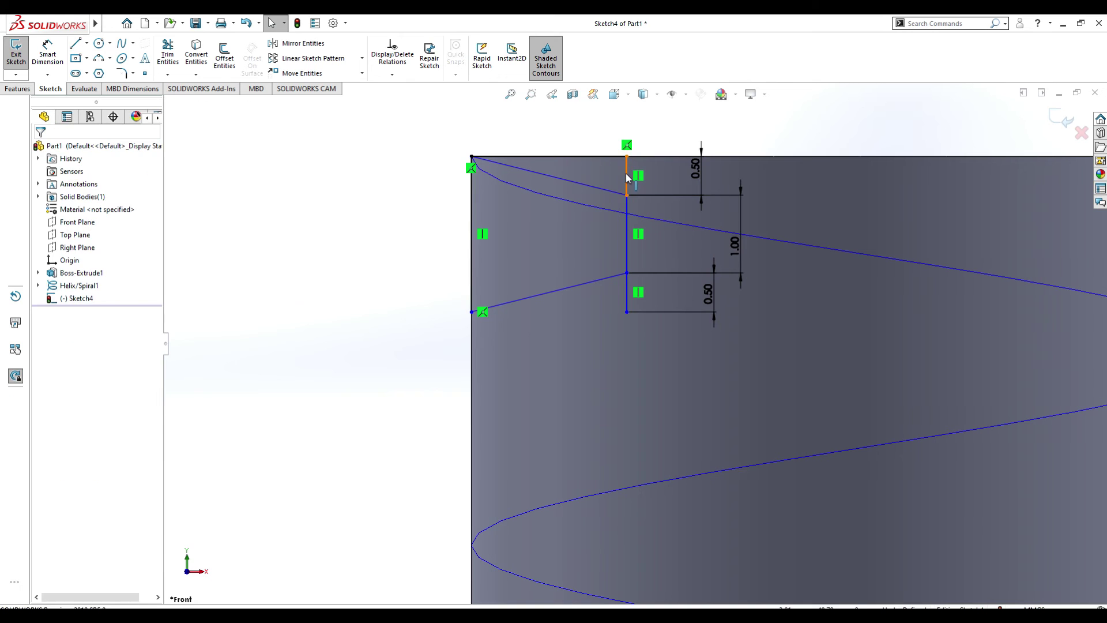
Delete the two 0.5 mm vertical helper lines above and below the 1 mm line
{"action": "left_click", "coordinate": [627, 176]}
{"action": "key", "text": "Delete"}
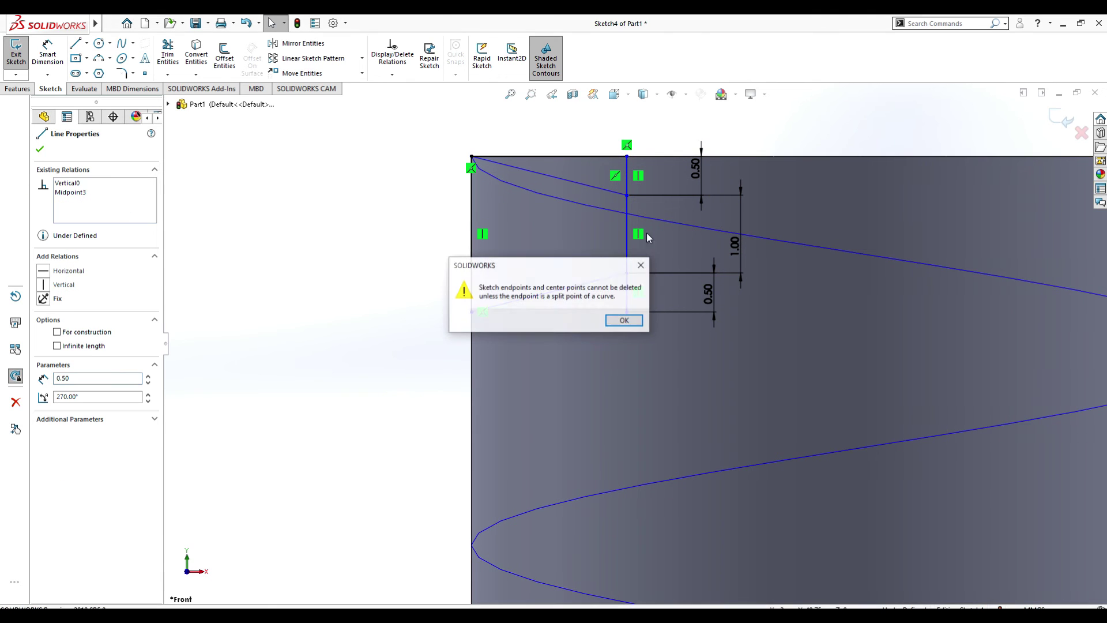
{"action": "left_click", "coordinate": [623, 323]}
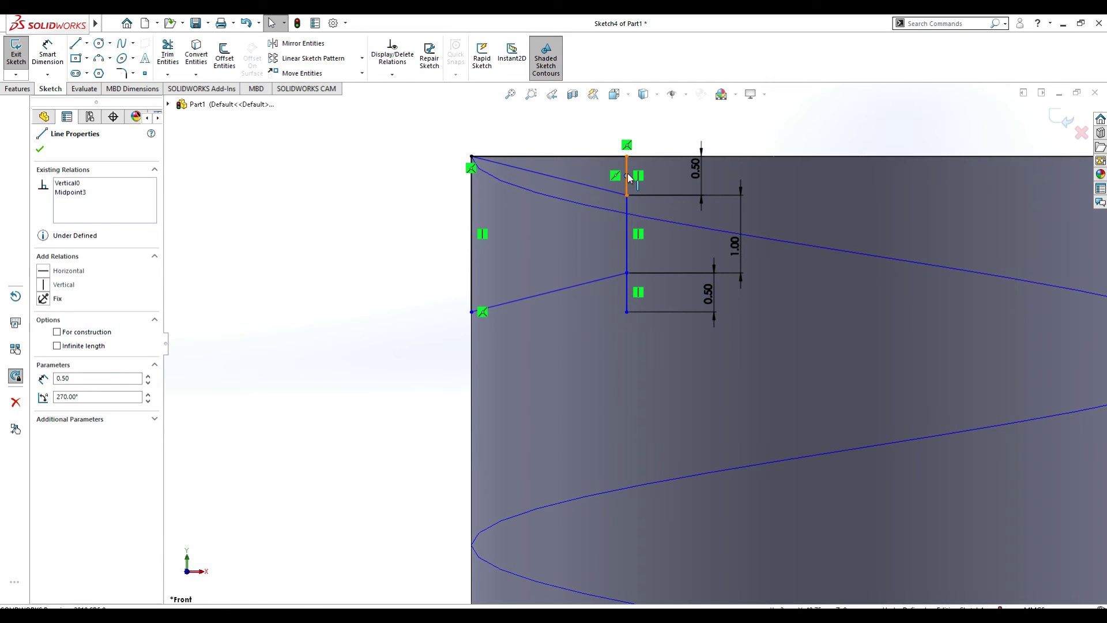
{"action": "left_click", "coordinate": [628, 175]}
{"action": "key", "text": "Delete"}
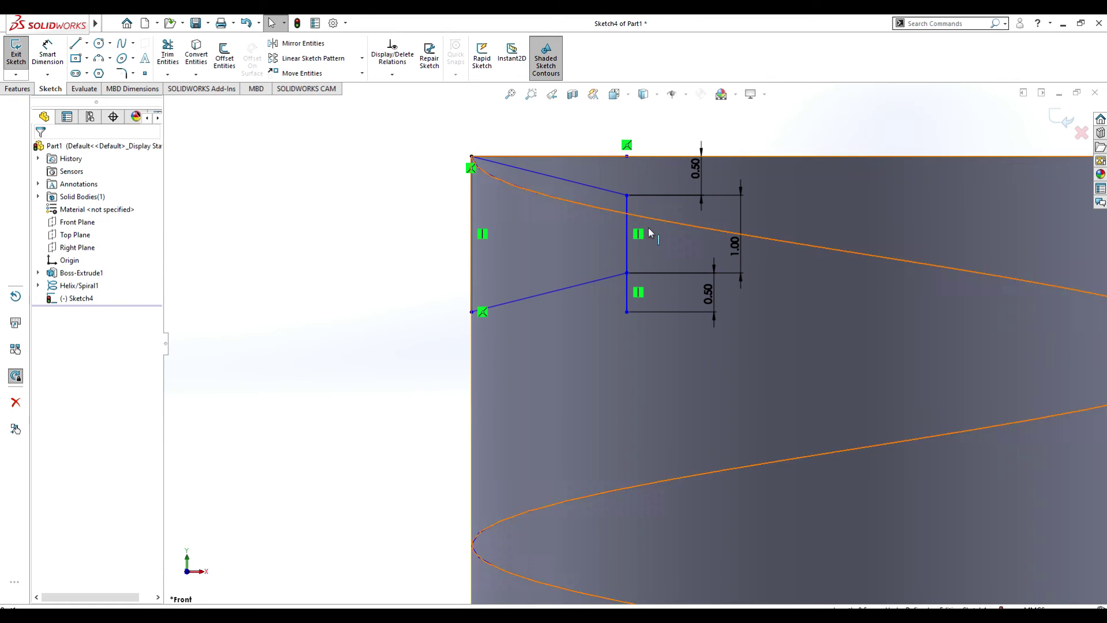
{"action": "left_click", "coordinate": [628, 296]}
{"action": "key", "text": "Delete"}
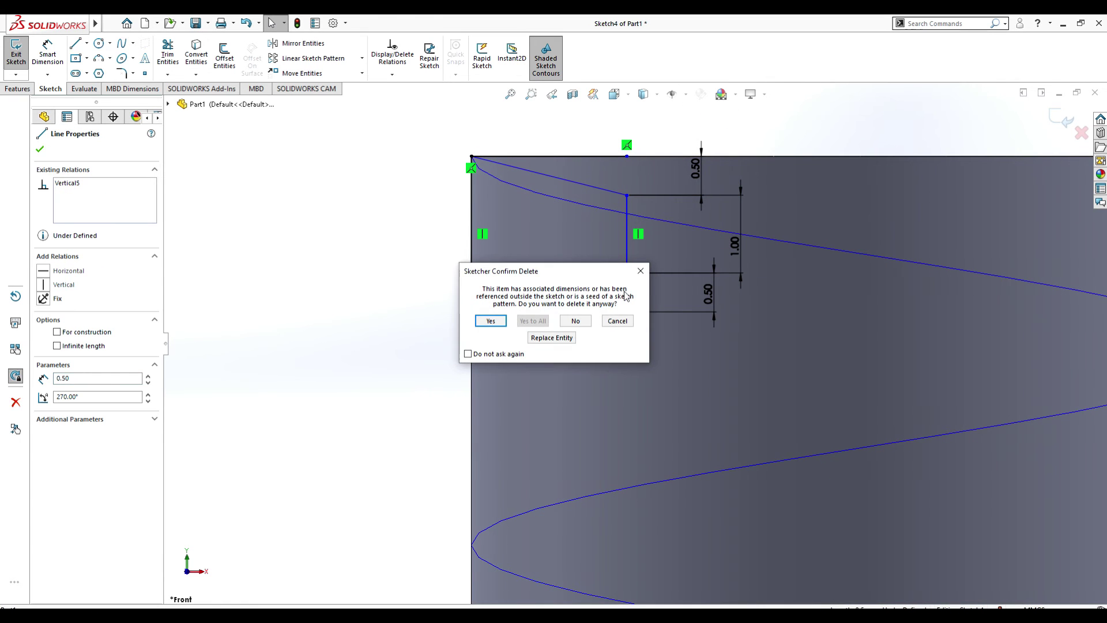
{"action": "left_click", "coordinate": [492, 321]}
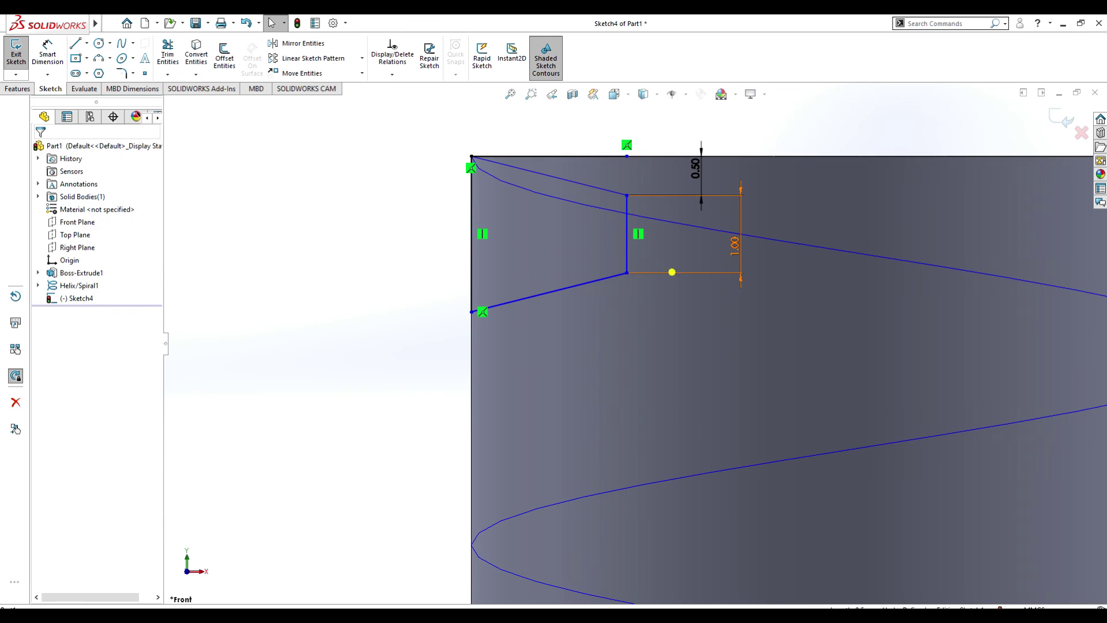
Delete the remaining profile dimensions and the short horizontal helper line along the cylinder's top edge, leaving only the trapezoid
{"action": "left_click", "coordinate": [681, 194]}
{"action": "key", "text": "Delete"}
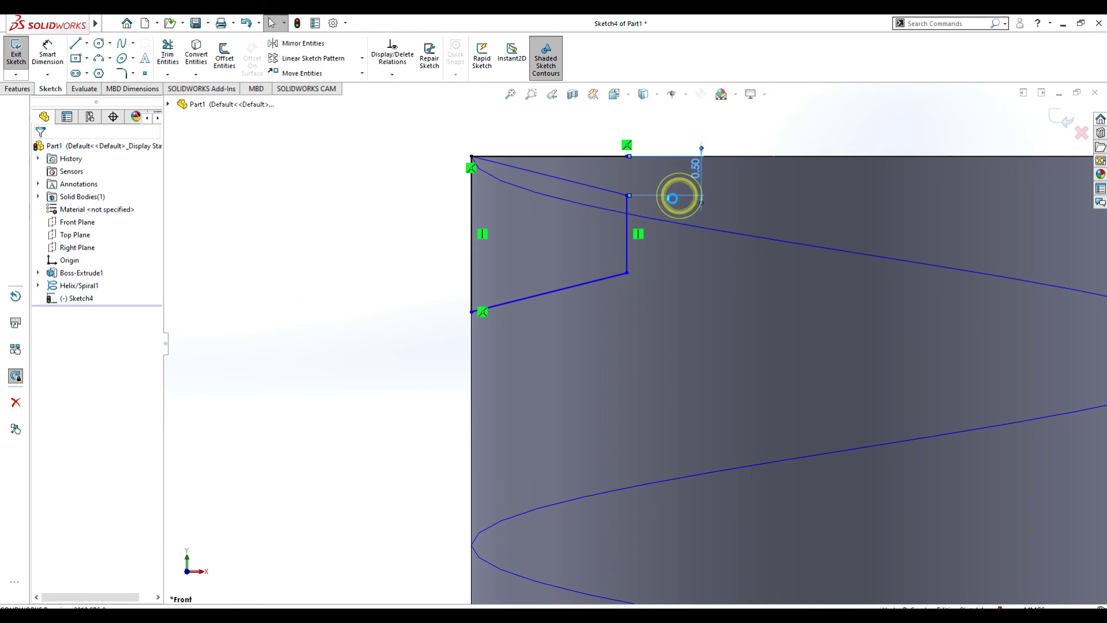
{"action": "left_click", "coordinate": [576, 156]}
{"action": "key", "text": "Delete"}
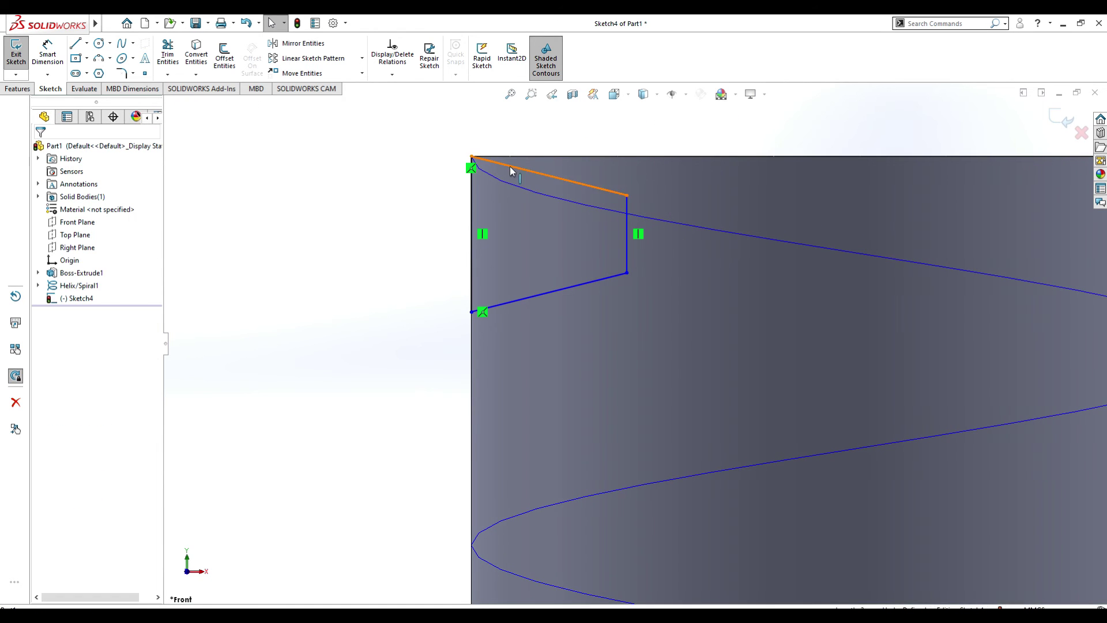
Exit the trapezoid sketch and start a swept cut using it as the sketch profile
{"action": "mouse_move", "coordinate": [551, 245]}
{"action": "middle_mouse_down"}
{"action": "mouse_move", "coordinate": [517, 254]}
{"action": "mouse_move", "coordinate": [586, 270]}
{"action": "middle_mouse_up"}
{"action": "scroll", "coordinate": [541, 267], "scroll_direction": "up", "scroll_amount": 3}
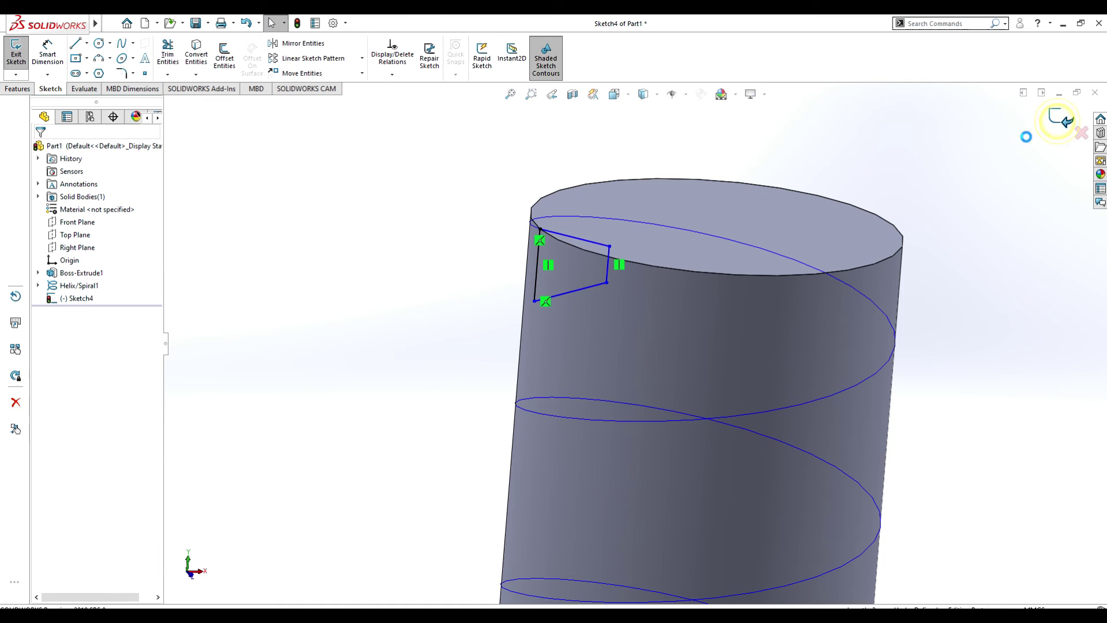
{"action": "left_click", "coordinate": [1059, 125]}
{"action": "mouse_move", "coordinate": [848, 231]}
{"action": "middle_mouse_down"}
{"action": "mouse_move", "coordinate": [820, 224]}
{"action": "mouse_move", "coordinate": [793, 239]}
{"action": "mouse_move", "coordinate": [868, 248]}
{"action": "mouse_move", "coordinate": [894, 271]}
{"action": "mouse_move", "coordinate": [855, 267]}
{"action": "mouse_move", "coordinate": [863, 255]}
{"action": "mouse_move", "coordinate": [848, 248]}
{"action": "middle_mouse_up"}
{"action": "left_click", "coordinate": [17, 89]}
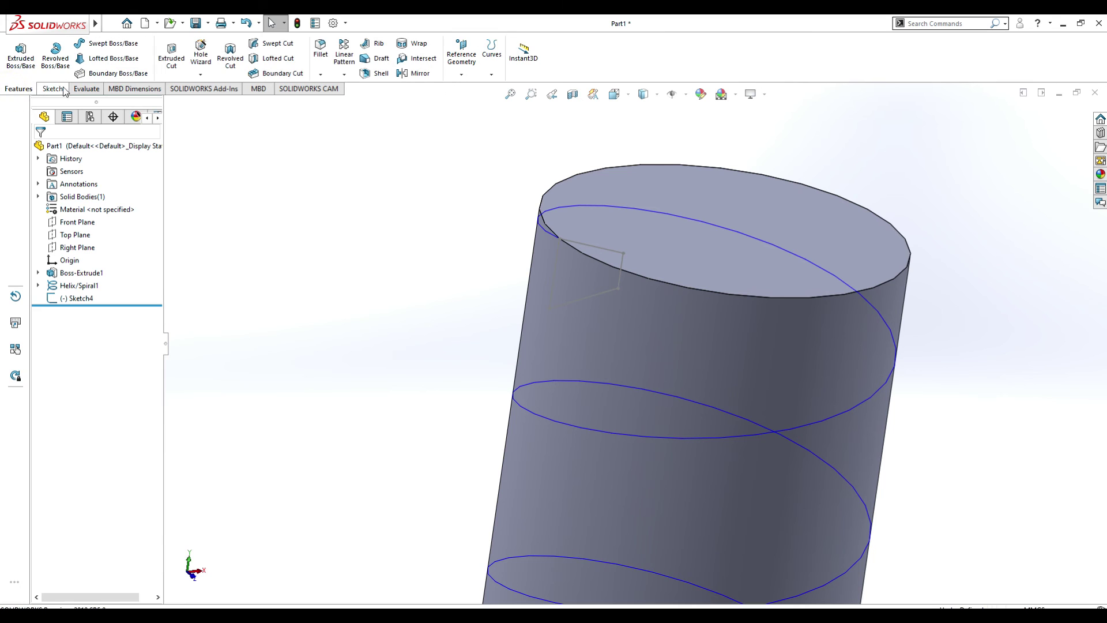
{"action": "left_click", "coordinate": [275, 46]}
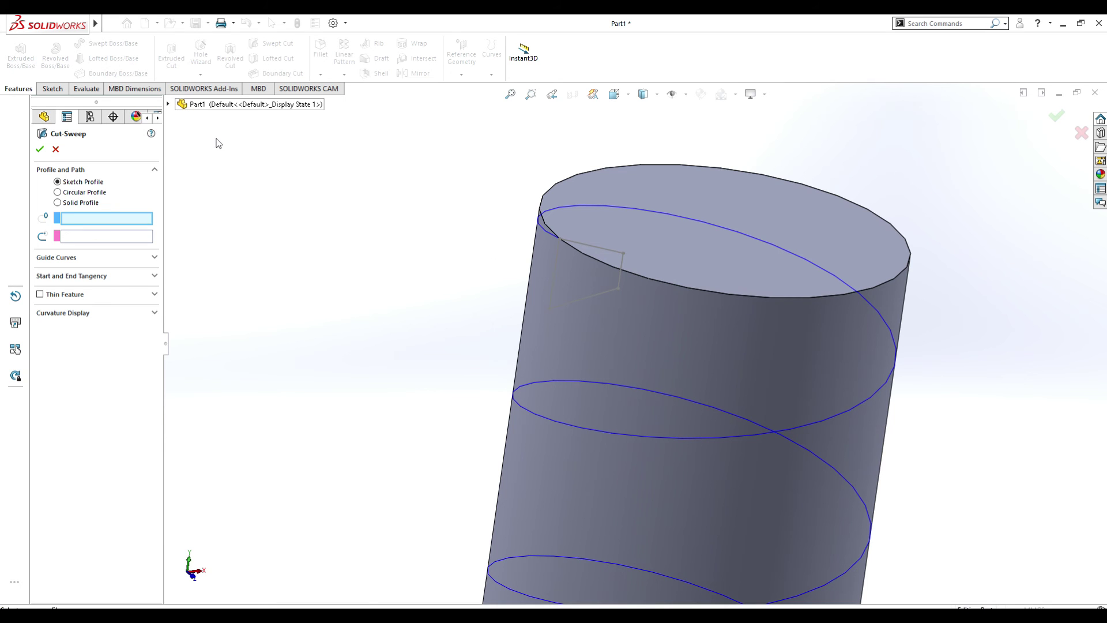
{"action": "scroll", "coordinate": [504, 248], "scroll_direction": "up", "scroll_amount": 2}
{"action": "middle_click_drag", "start_coordinate": [641, 240], "coordinate": [639, 285]}
{"action": "scroll", "coordinate": [600, 293], "scroll_direction": "down", "scroll_amount": 2}
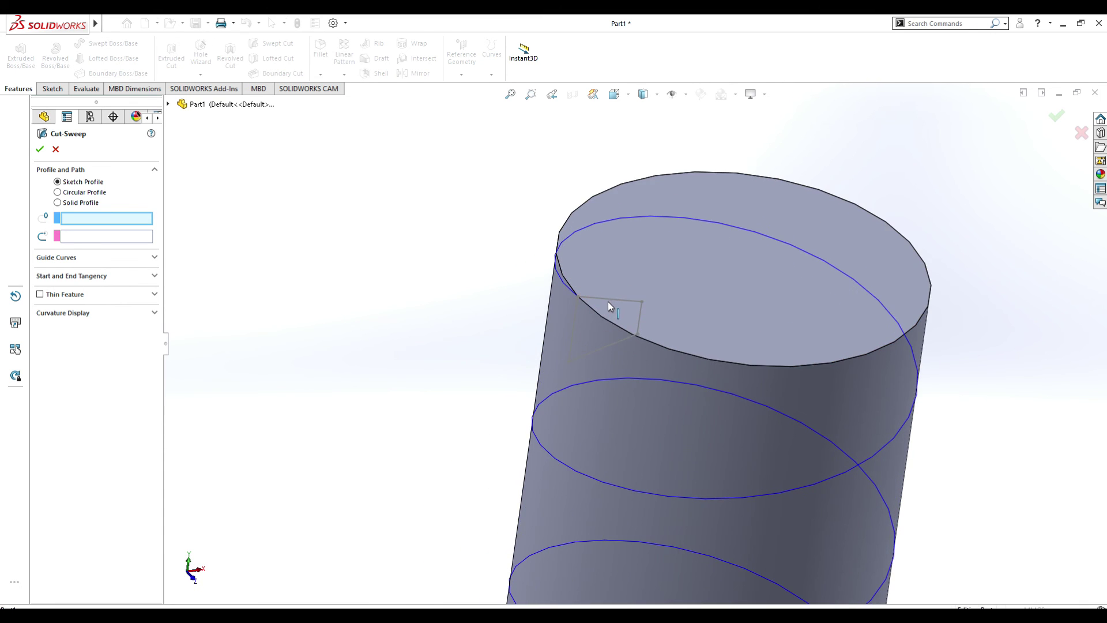
{"action": "scroll", "coordinate": [612, 303], "scroll_direction": "up", "scroll_amount": 1}
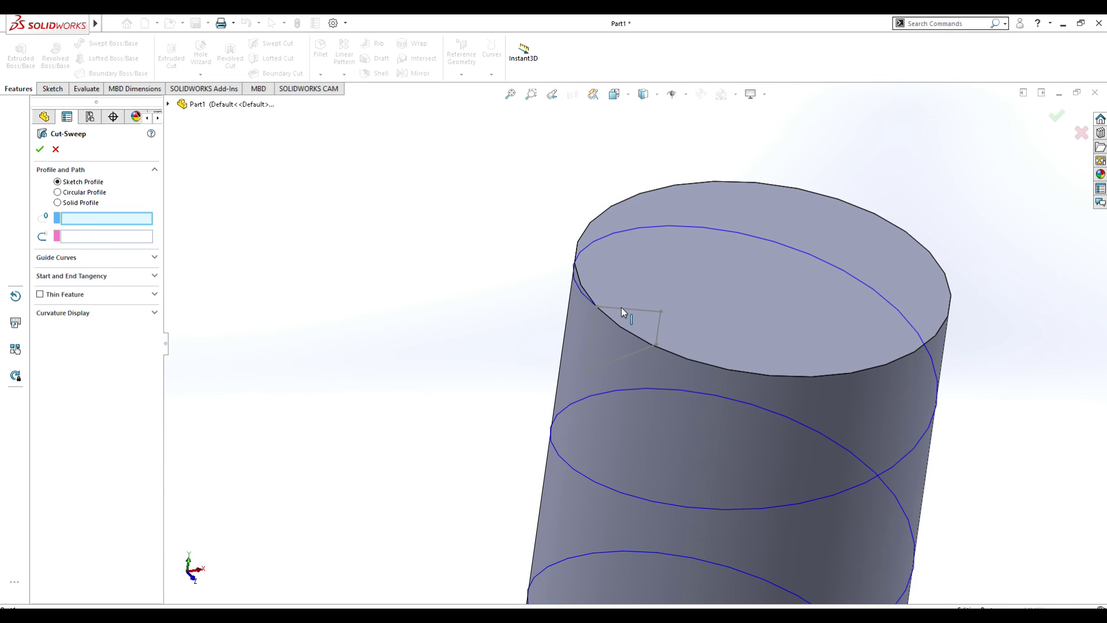
{"action": "middle_click_drag", "start_coordinate": [625, 315], "coordinate": [654, 313]}
{"action": "scroll", "coordinate": [581, 330], "scroll_direction": "down", "scroll_amount": 2}
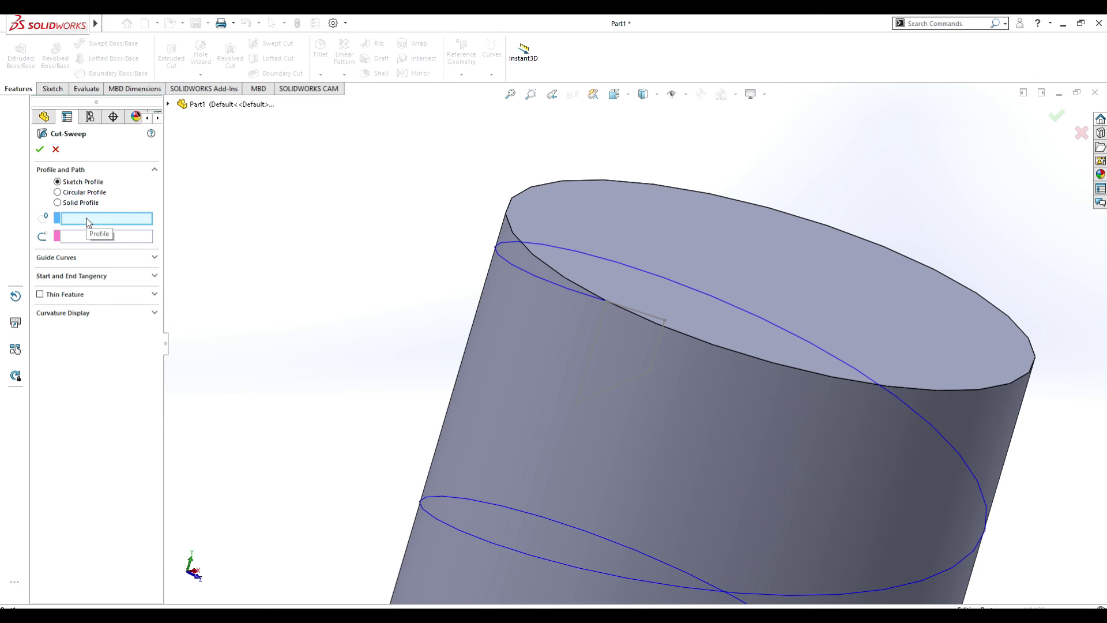
{"action": "left_click", "coordinate": [601, 323]}
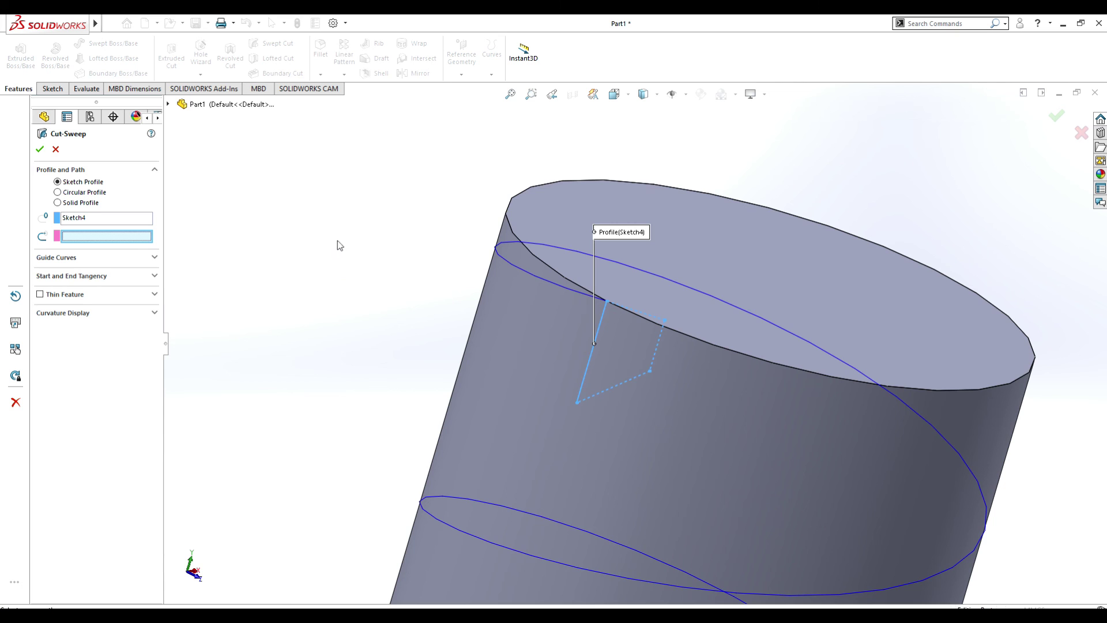
Set the helix as the swept cut's path and apply the cut along the cylinder
{"action": "middle_click_drag", "start_coordinate": [349, 206], "coordinate": [370, 226]}
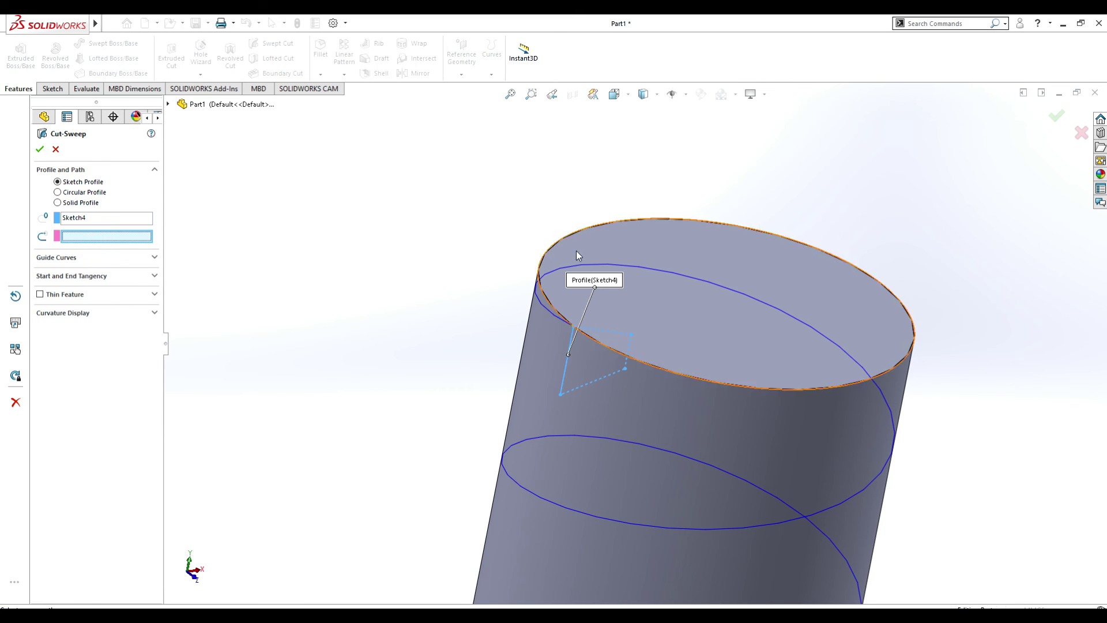
{"action": "left_click", "coordinate": [638, 269]}
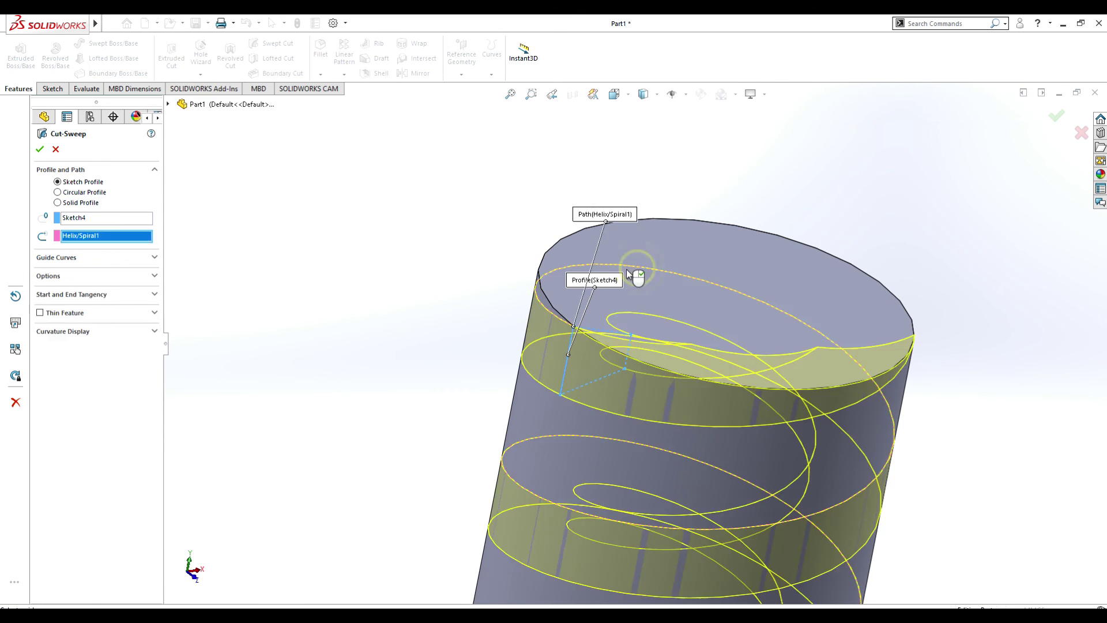
{"action": "scroll", "coordinate": [460, 272], "scroll_direction": "up", "scroll_amount": 6}
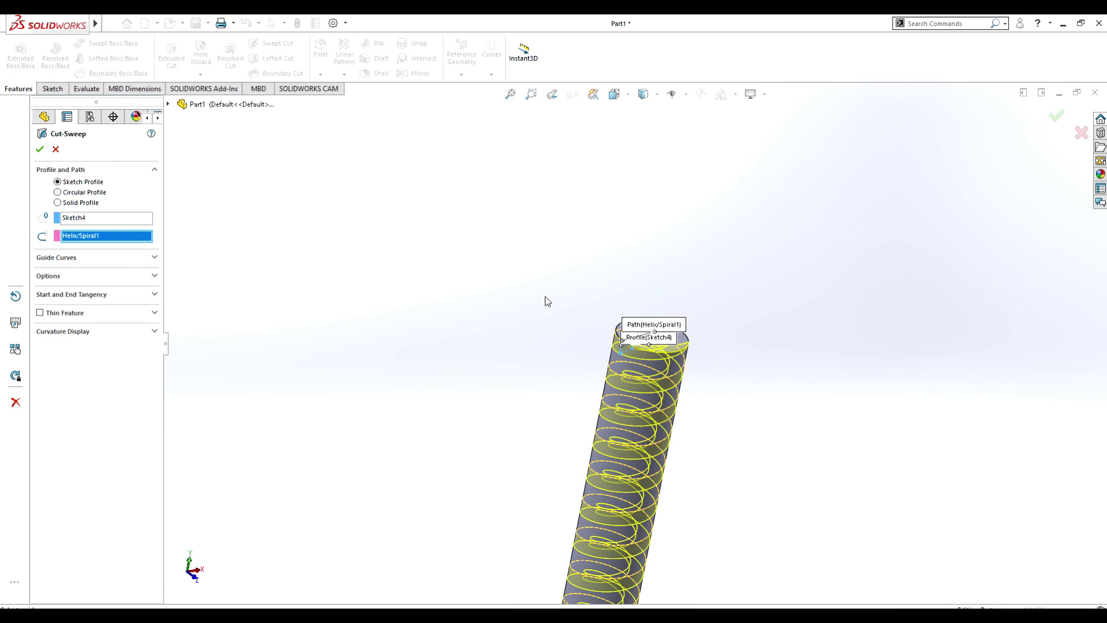
{"action": "scroll", "coordinate": [683, 337], "scroll_direction": "down", "scroll_amount": 6}
{"action": "middle_click_drag", "start_coordinate": [701, 327], "coordinate": [683, 300]}
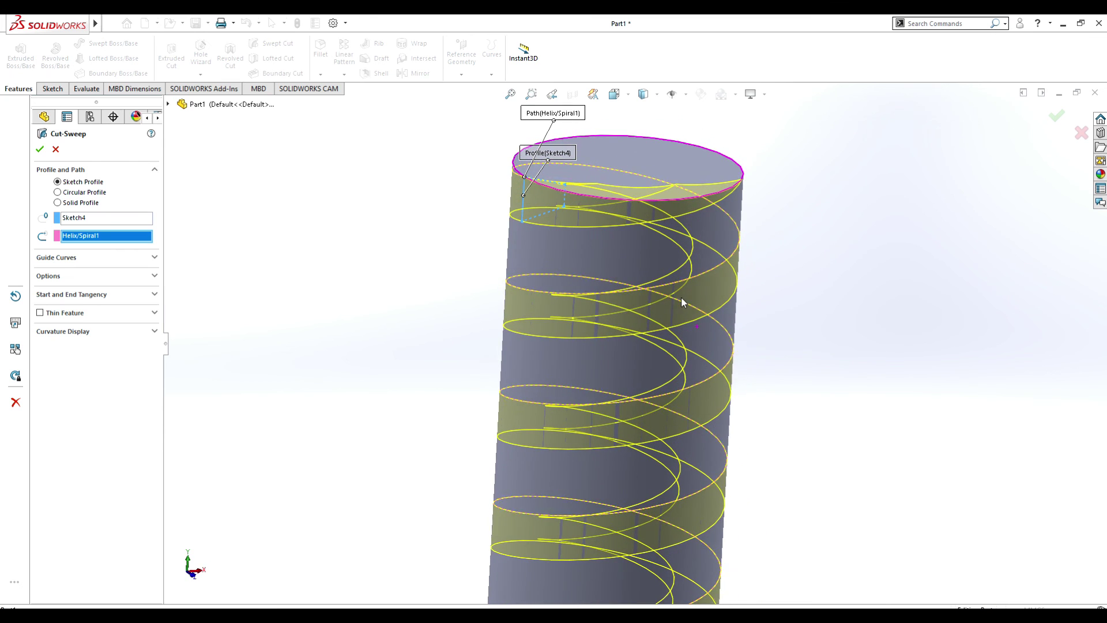
{"action": "left_click", "coordinate": [39, 147]}
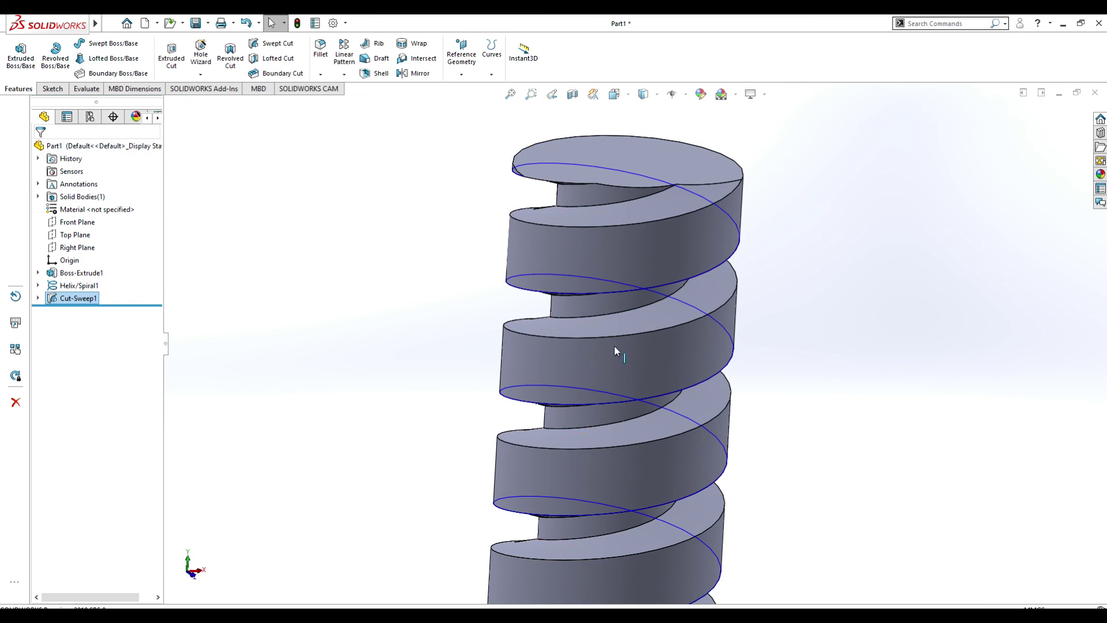
Examine the cut thread's grooves and flanks from several angles, close up and along the whole rod
{"action": "scroll", "coordinate": [615, 348], "scroll_direction": "up", "scroll_amount": 3}
{"action": "middle_click_drag", "start_coordinate": [663, 363], "coordinate": [808, 277]}
{"action": "scroll", "coordinate": [661, 387], "scroll_direction": "down", "scroll_amount": 4}
{"action": "scroll", "coordinate": [663, 393], "scroll_direction": "up", "scroll_amount": 7}
{"action": "scroll", "coordinate": [663, 395], "scroll_direction": "down", "scroll_amount": 4}
{"action": "scroll", "coordinate": [621, 399], "scroll_direction": "down", "scroll_amount": 3}
{"action": "scroll", "coordinate": [603, 421], "scroll_direction": "down", "scroll_amount": 4}
{"action": "middle_click_drag", "start_coordinate": [622, 427], "coordinate": [594, 383]}
{"action": "scroll", "coordinate": [499, 338], "scroll_direction": "up", "scroll_amount": 3}
{"action": "scroll", "coordinate": [555, 345], "scroll_direction": "down", "scroll_amount": 5}
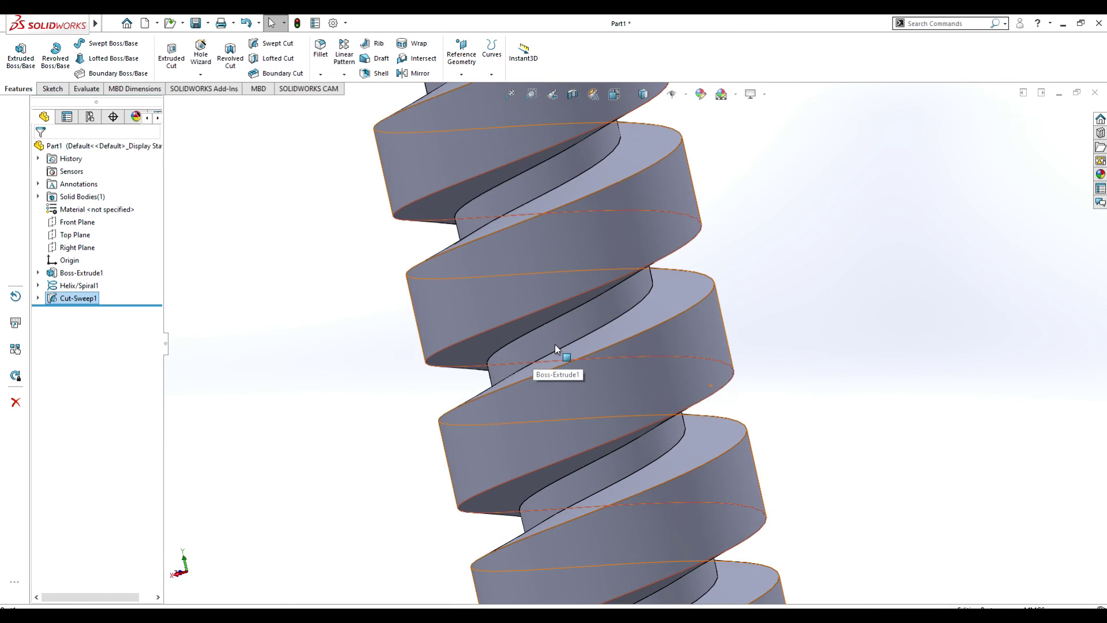
{"action": "scroll", "coordinate": [553, 353], "scroll_direction": "up", "scroll_amount": 3}
{"action": "middle_click_drag", "start_coordinate": [553, 353], "coordinate": [665, 329]}
{"action": "scroll", "coordinate": [618, 378], "scroll_direction": "down", "scroll_amount": 3}
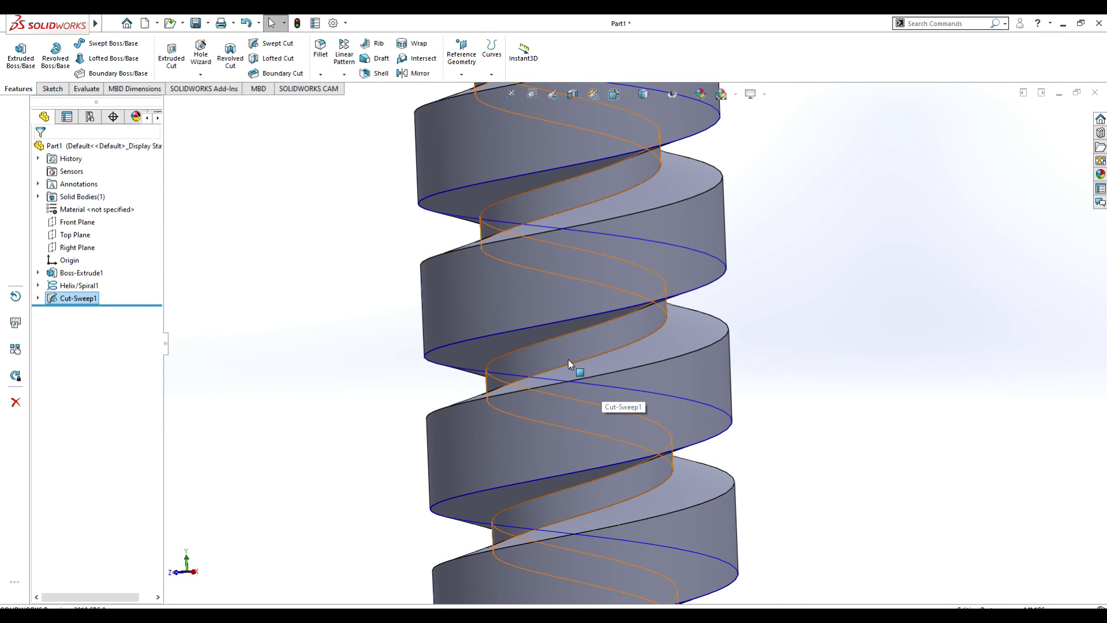
{"action": "scroll", "coordinate": [565, 358], "scroll_direction": "up", "scroll_amount": 5}
{"action": "scroll", "coordinate": [583, 372], "scroll_direction": "down", "scroll_amount": 2}
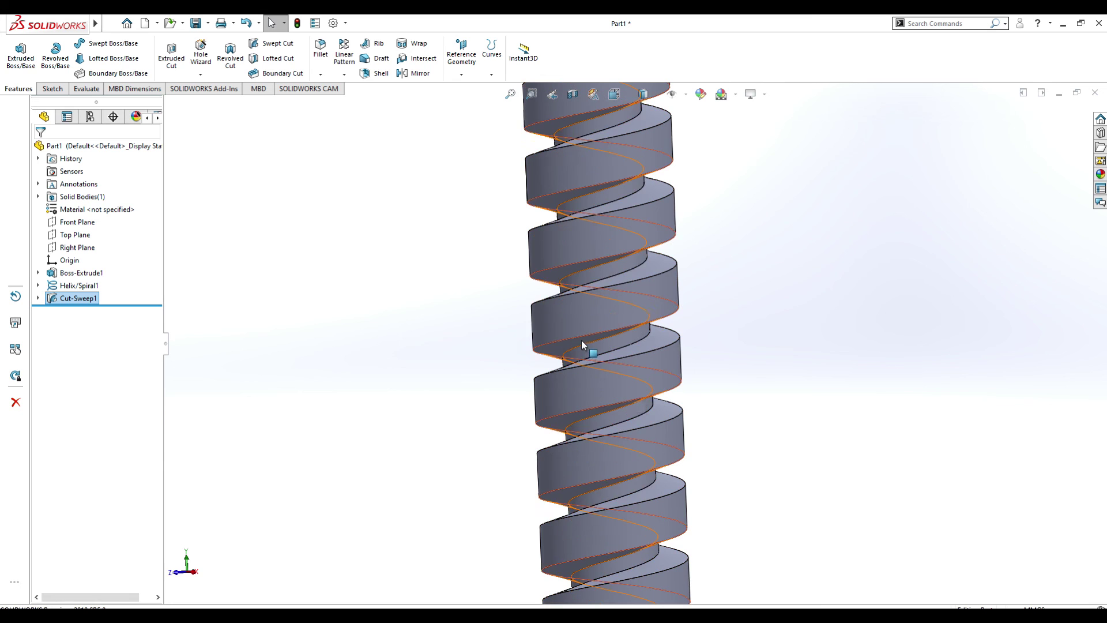
{"action": "left_click", "coordinate": [577, 357]}
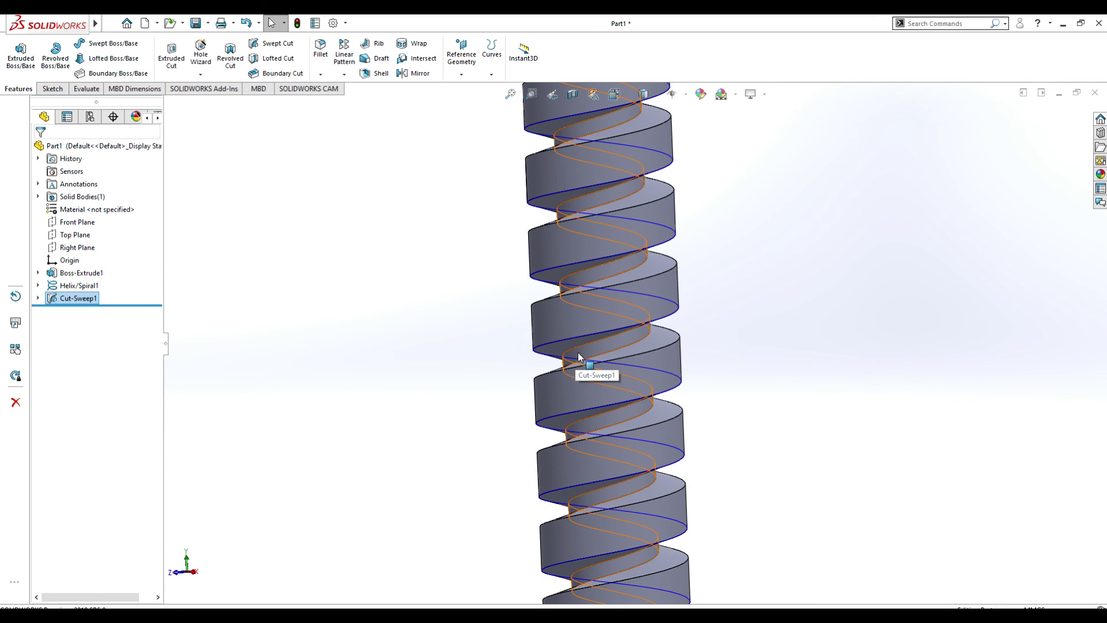
{"action": "scroll", "coordinate": [580, 357], "scroll_direction": "down", "scroll_amount": 2}
{"action": "middle_click_drag", "start_coordinate": [582, 358], "coordinate": [583, 359]}
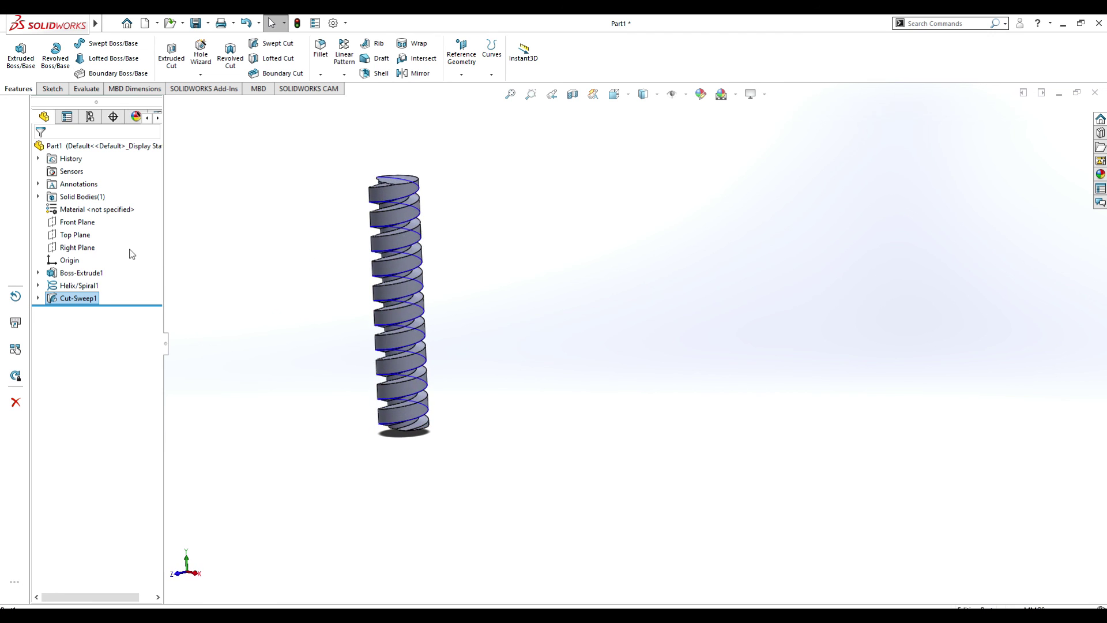
Reopen the swept cut's profile sketch, view it face-on to review the trapezoid, and exit the sketch
{"action": "left_click", "coordinate": [38, 298]}
{"action": "left_click", "coordinate": [87, 312]}
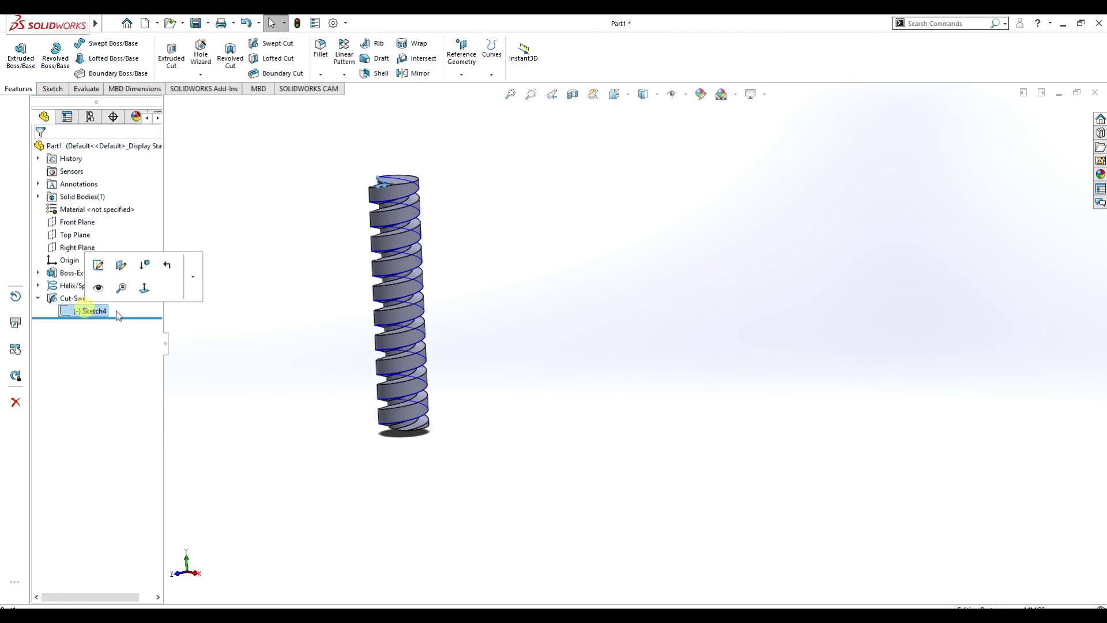
{"action": "left_click", "coordinate": [95, 270]}
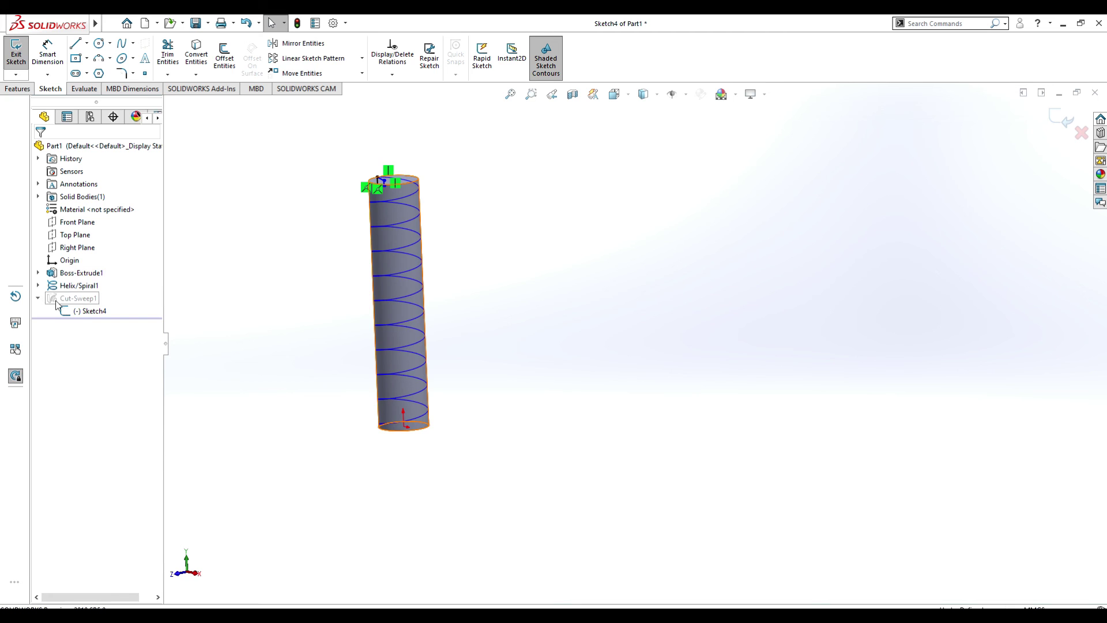
{"action": "left_click", "coordinate": [45, 299]}
{"action": "left_click", "coordinate": [84, 314]}
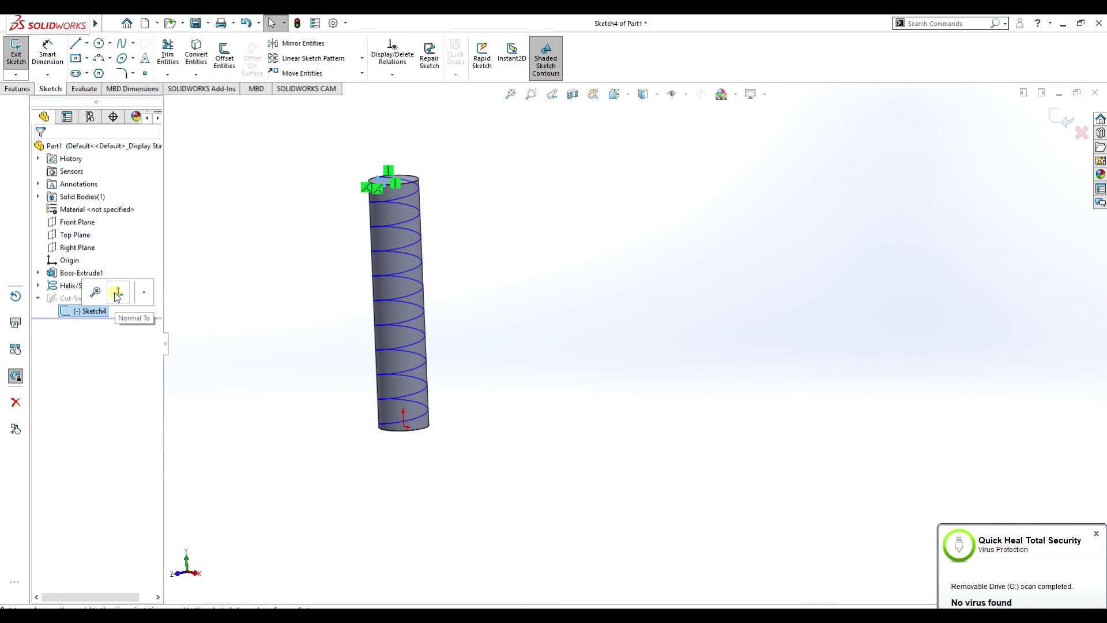
{"action": "left_click", "coordinate": [117, 294]}
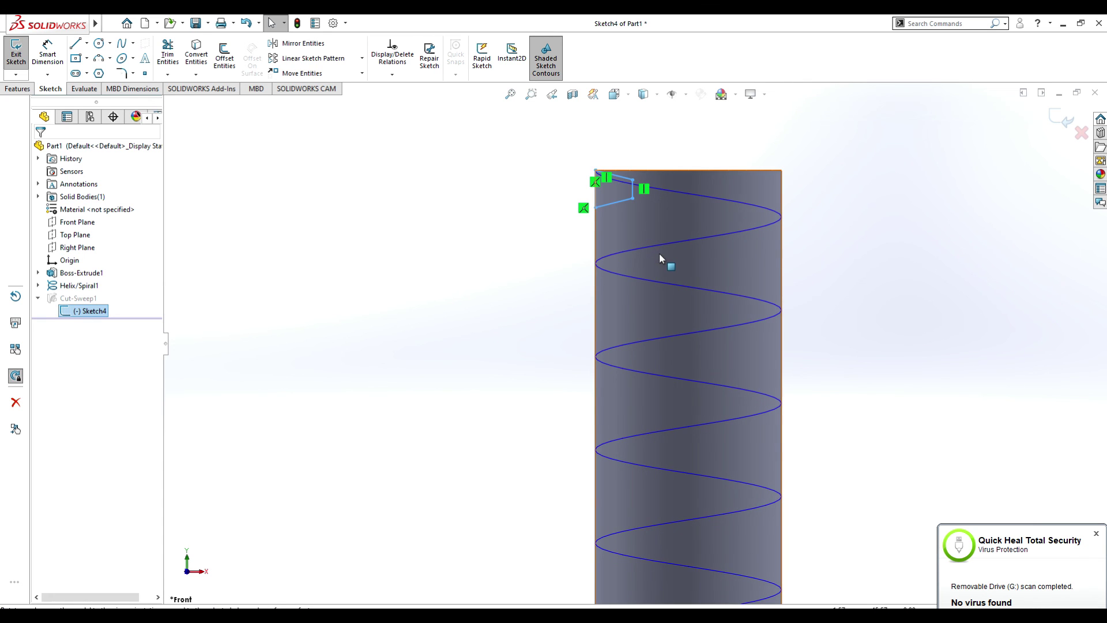
{"action": "left_click", "coordinate": [601, 256]}
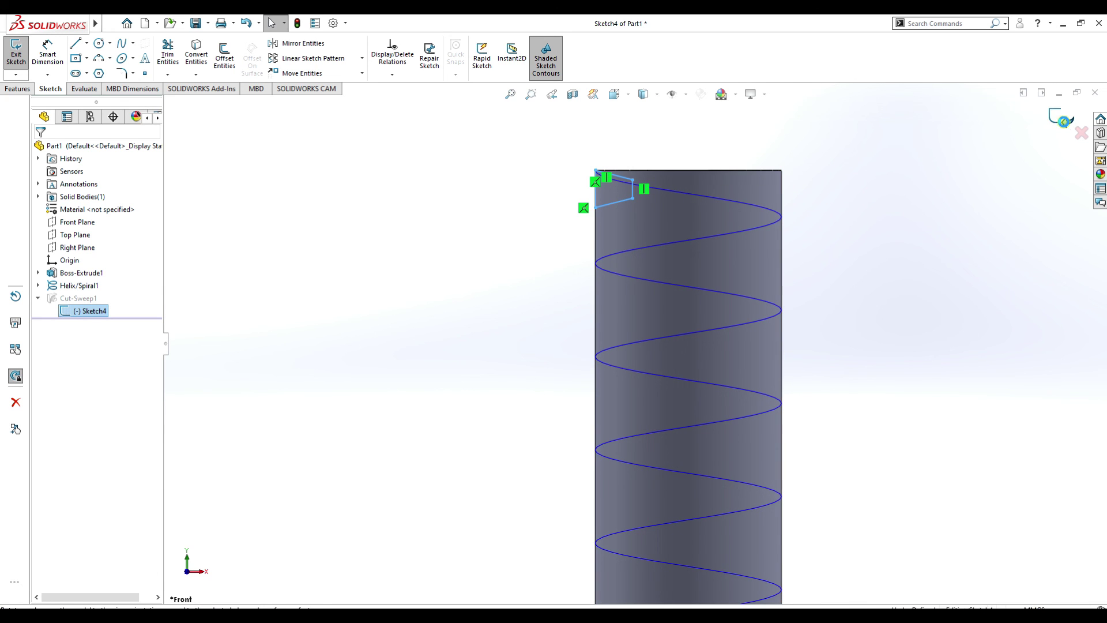
{"action": "left_click", "coordinate": [1063, 120]}
{"action": "scroll", "coordinate": [796, 401], "scroll_direction": "up", "scroll_amount": 4}
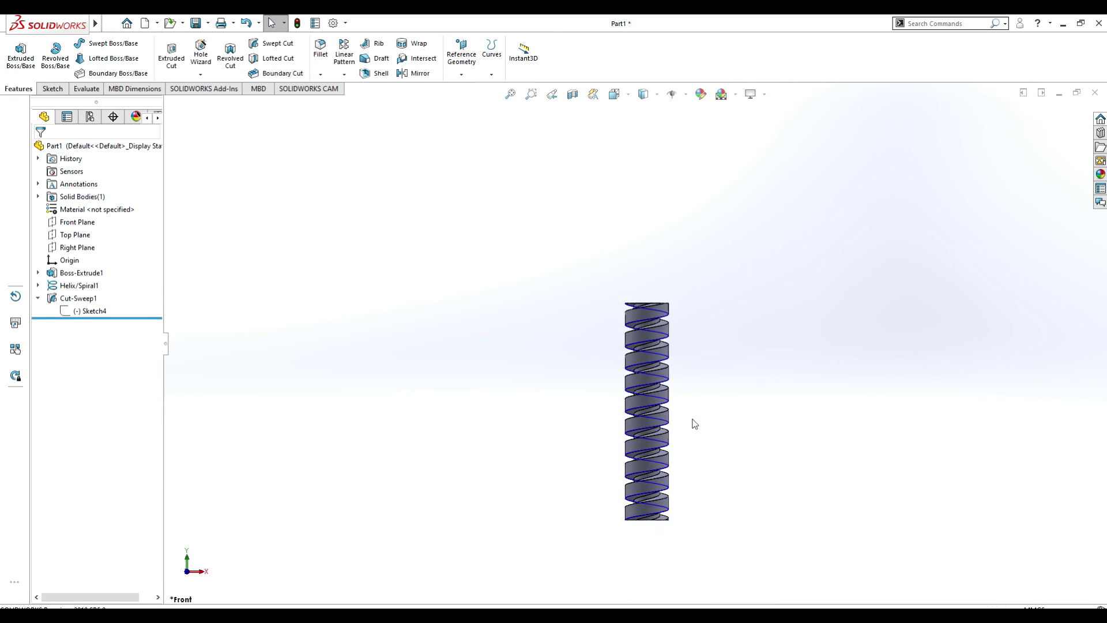
Hide all item types in the view, including the blue helix curve on the threaded rod
{"action": "scroll", "coordinate": [695, 424], "scroll_direction": "down", "scroll_amount": 3}
{"action": "left_click", "coordinate": [686, 94]}
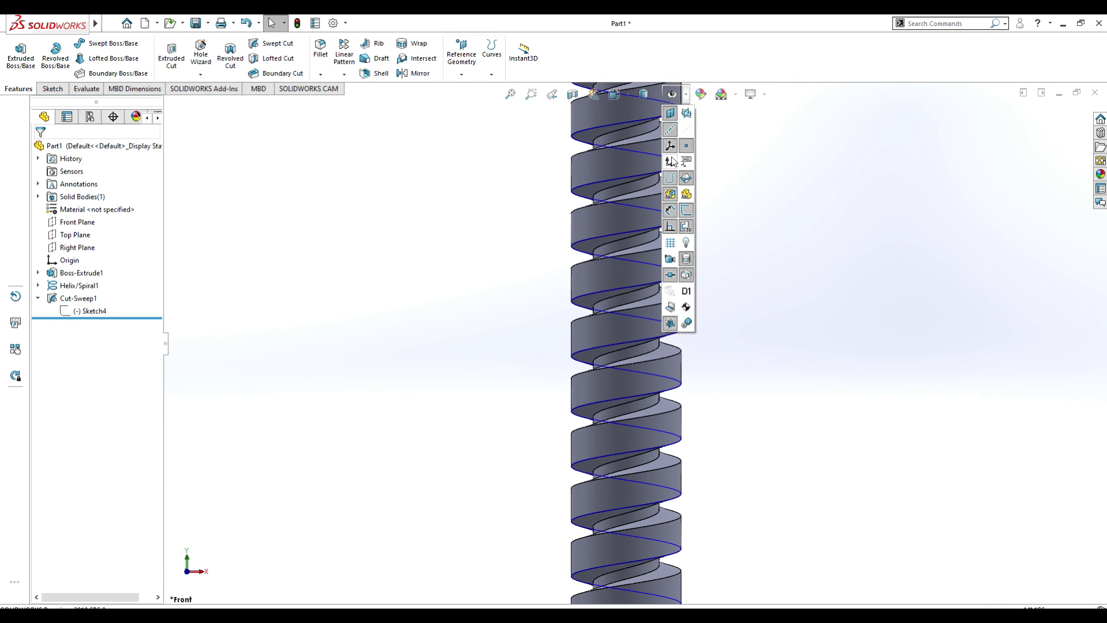
{"action": "left_click", "coordinate": [674, 112]}
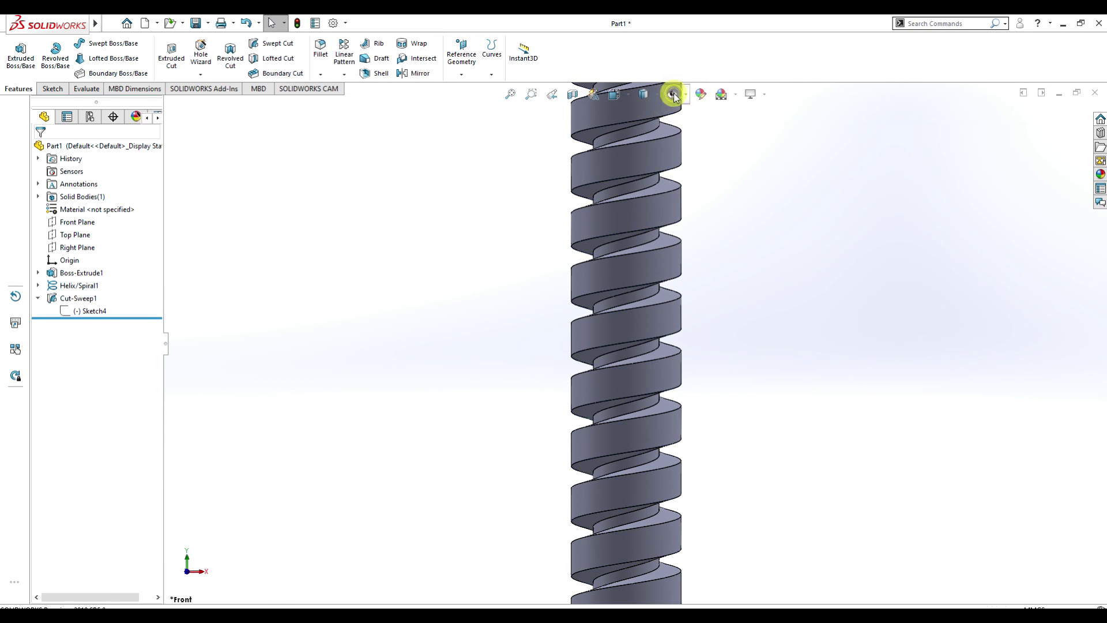
Inspect the finished threaded rod from different angles, checking both ends and the thread along its length
{"action": "key", "text": "f"}
{"action": "middle_click_drag", "start_coordinate": [680, 252], "coordinate": [625, 260]}
{"action": "scroll", "coordinate": [647, 291], "scroll_direction": "down", "scroll_amount": 6}
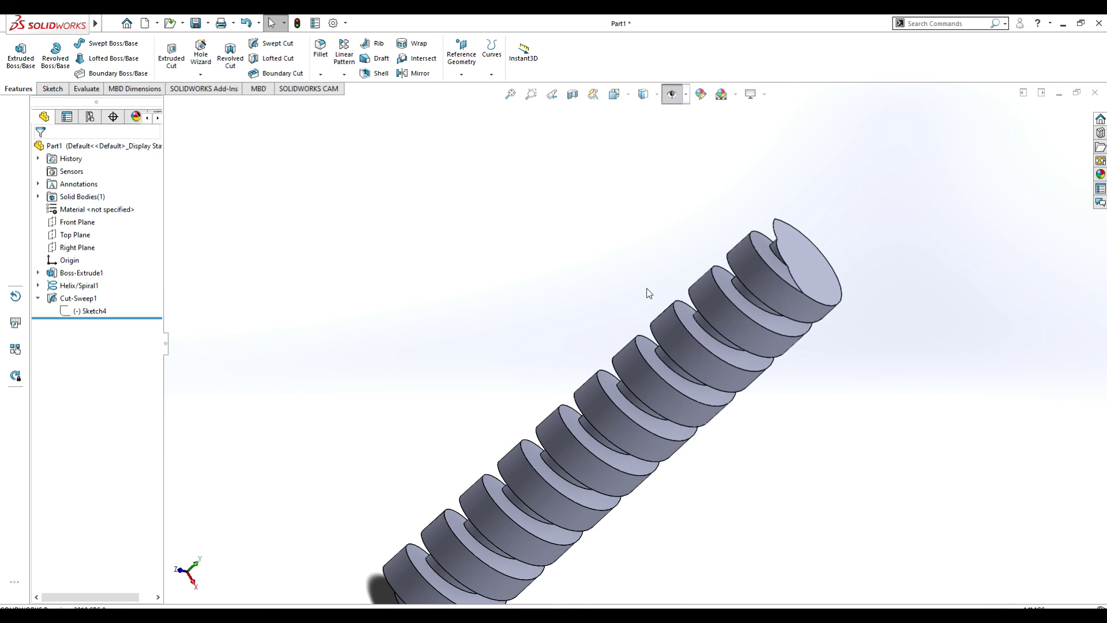
{"action": "middle_click_drag", "start_coordinate": [701, 297], "coordinate": [747, 349]}
{"action": "scroll", "coordinate": [746, 348], "scroll_direction": "up", "scroll_amount": 5}
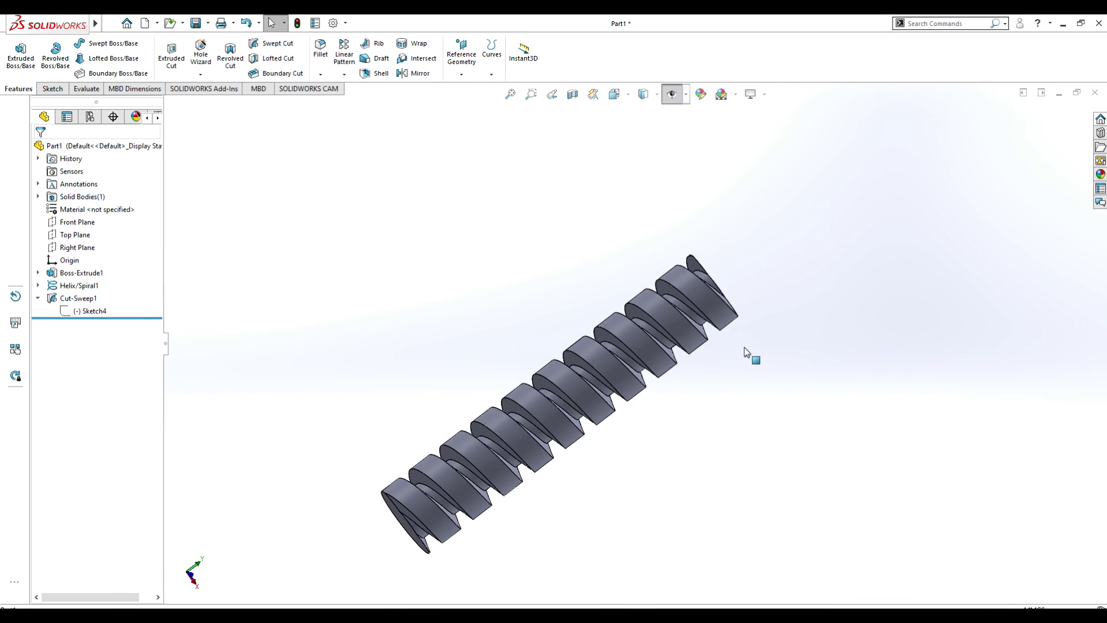
{"action": "scroll", "coordinate": [639, 376], "scroll_direction": "down", "scroll_amount": 2}
{"action": "scroll", "coordinate": [604, 368], "scroll_direction": "down", "scroll_amount": 3}
{"action": "middle_click_drag", "start_coordinate": [662, 340], "coordinate": [611, 356]}
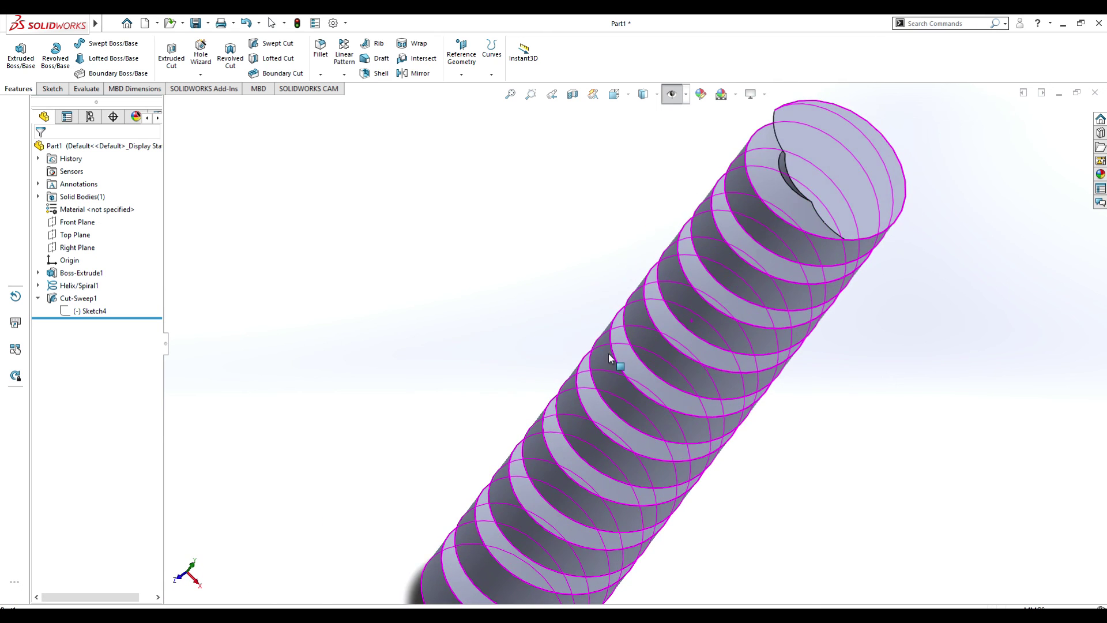
{"action": "scroll", "coordinate": [641, 356], "scroll_direction": "up", "scroll_amount": 3}
{"action": "scroll", "coordinate": [642, 361], "scroll_direction": "down", "scroll_amount": 2}
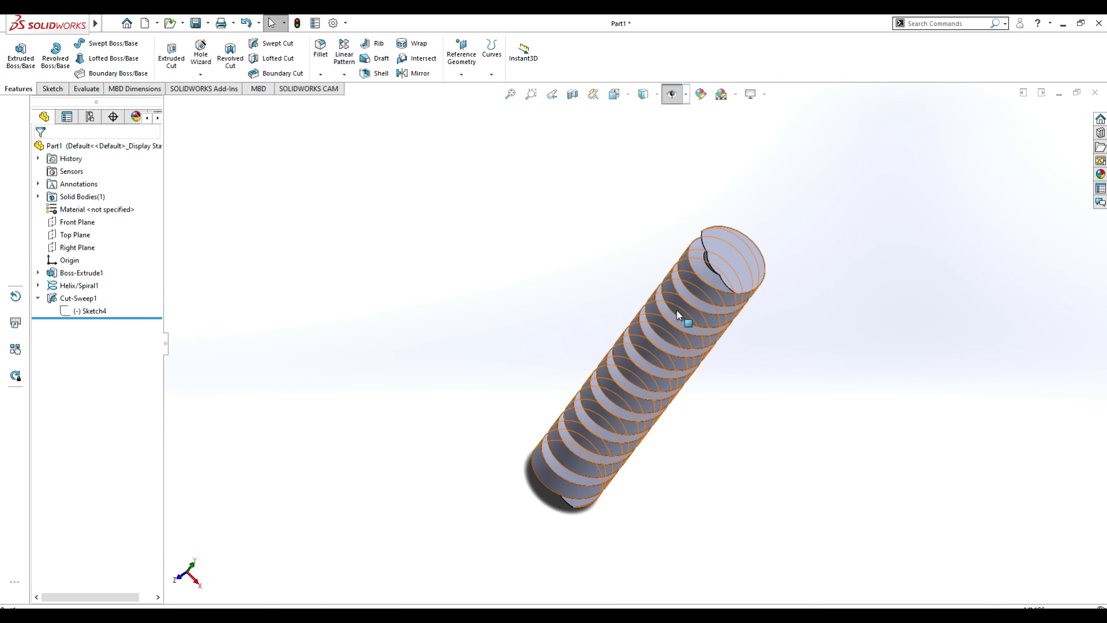
{"action": "middle_click_drag", "start_coordinate": [694, 306], "coordinate": [794, 300]}
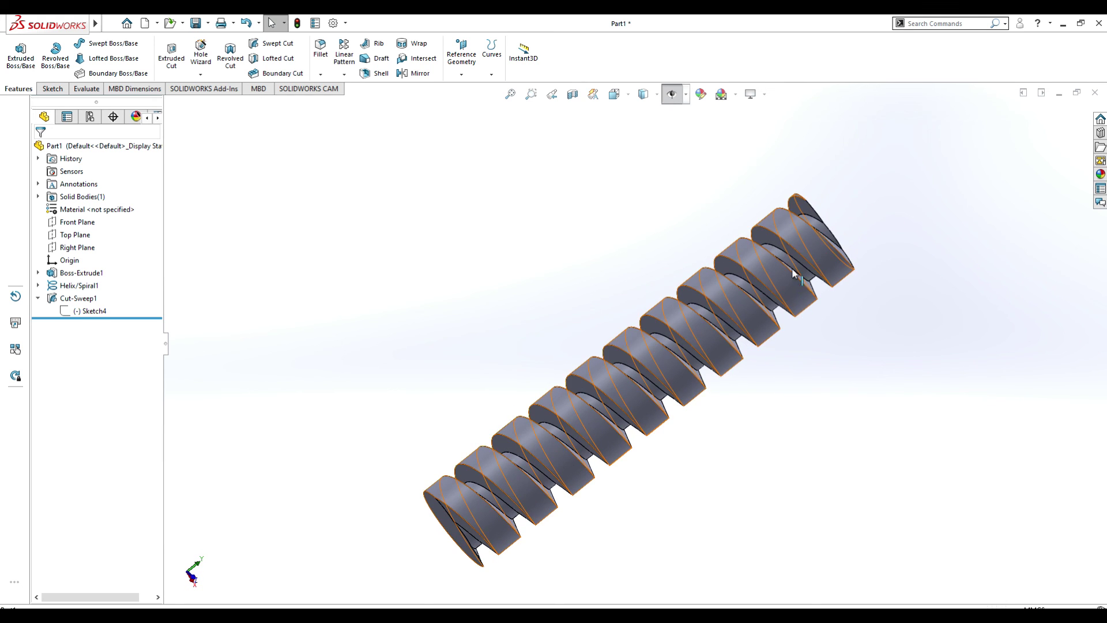
{"action": "scroll", "coordinate": [796, 258], "scroll_direction": "down", "scroll_amount": 2}
{"action": "scroll", "coordinate": [779, 270], "scroll_direction": "up", "scroll_amount": 2}
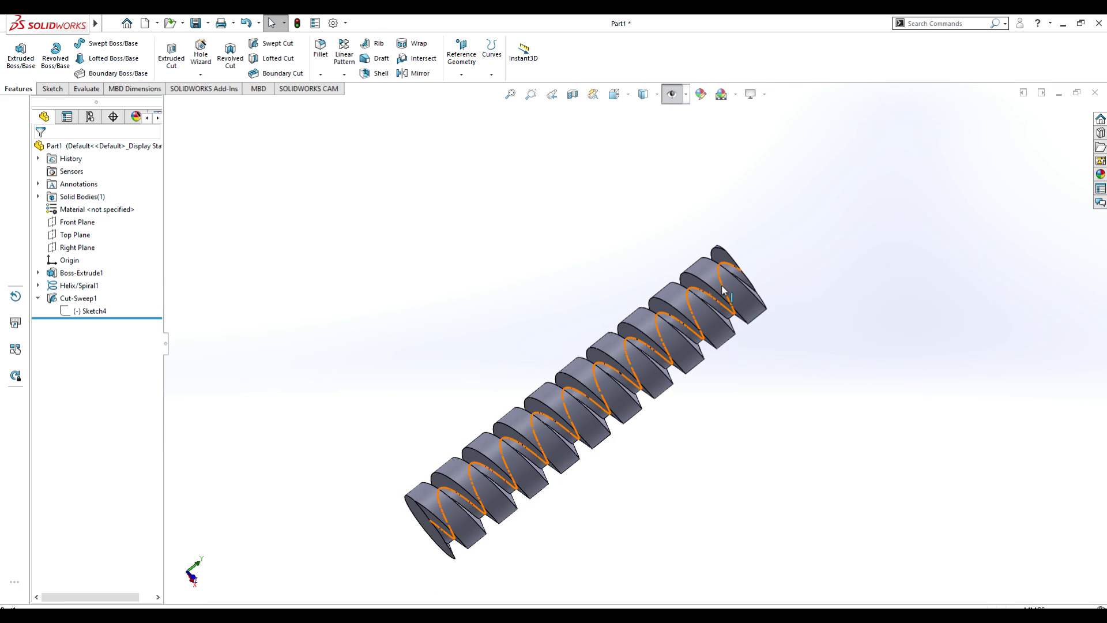
{"action": "scroll", "coordinate": [657, 312], "scroll_direction": "down", "scroll_amount": 2}
{"action": "scroll", "coordinate": [606, 343], "scroll_direction": "up", "scroll_amount": 2}
{"action": "scroll", "coordinate": [605, 343], "scroll_direction": "up", "scroll_amount": 1}
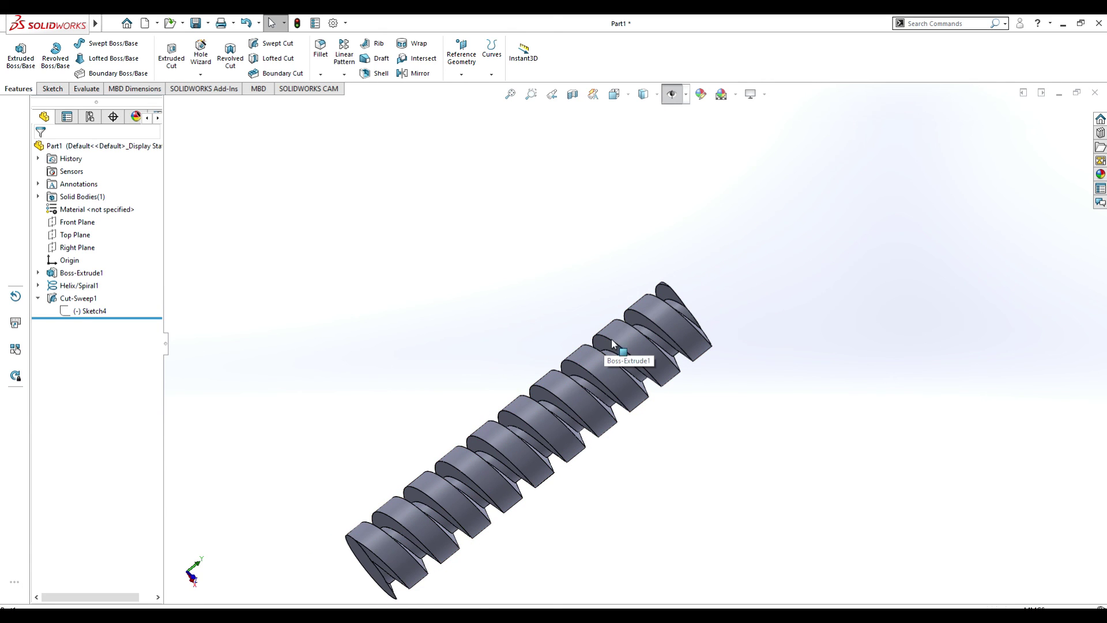